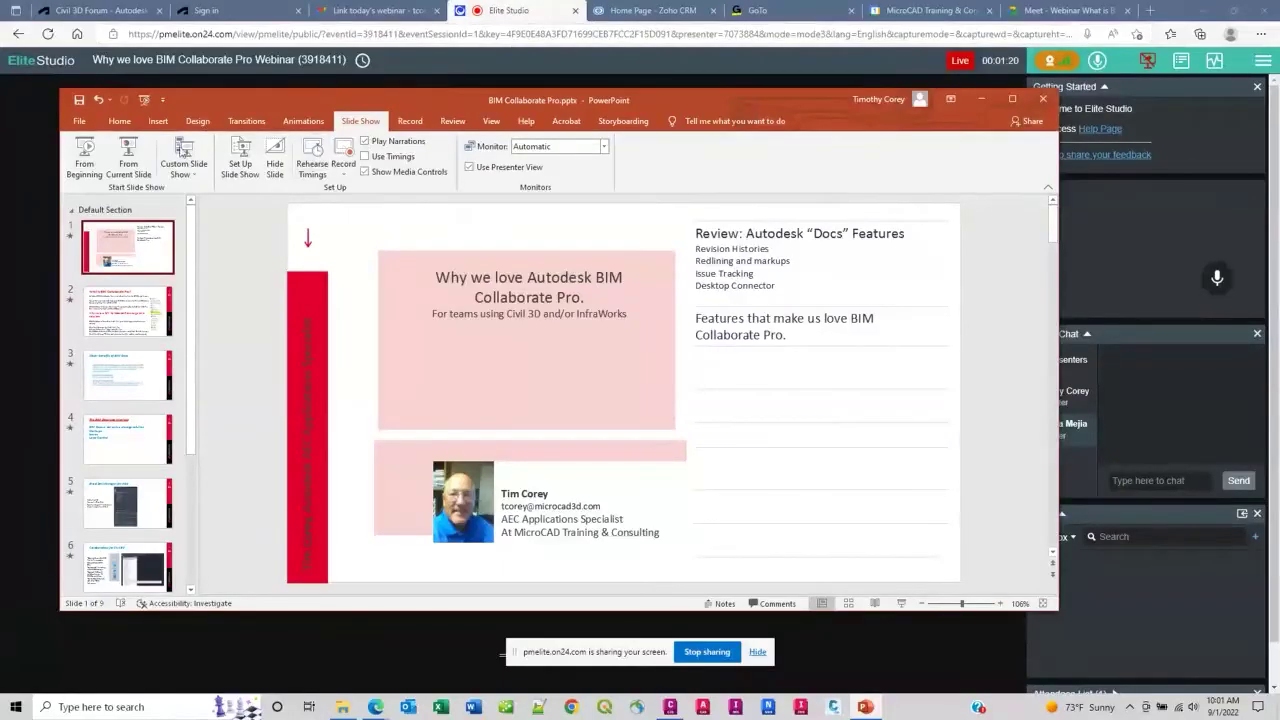
# - Start the slideshow from the beginning on the 'Why we love Autodesk BIM Collaborate Pro' title slide
pyautogui.click(72, 166)
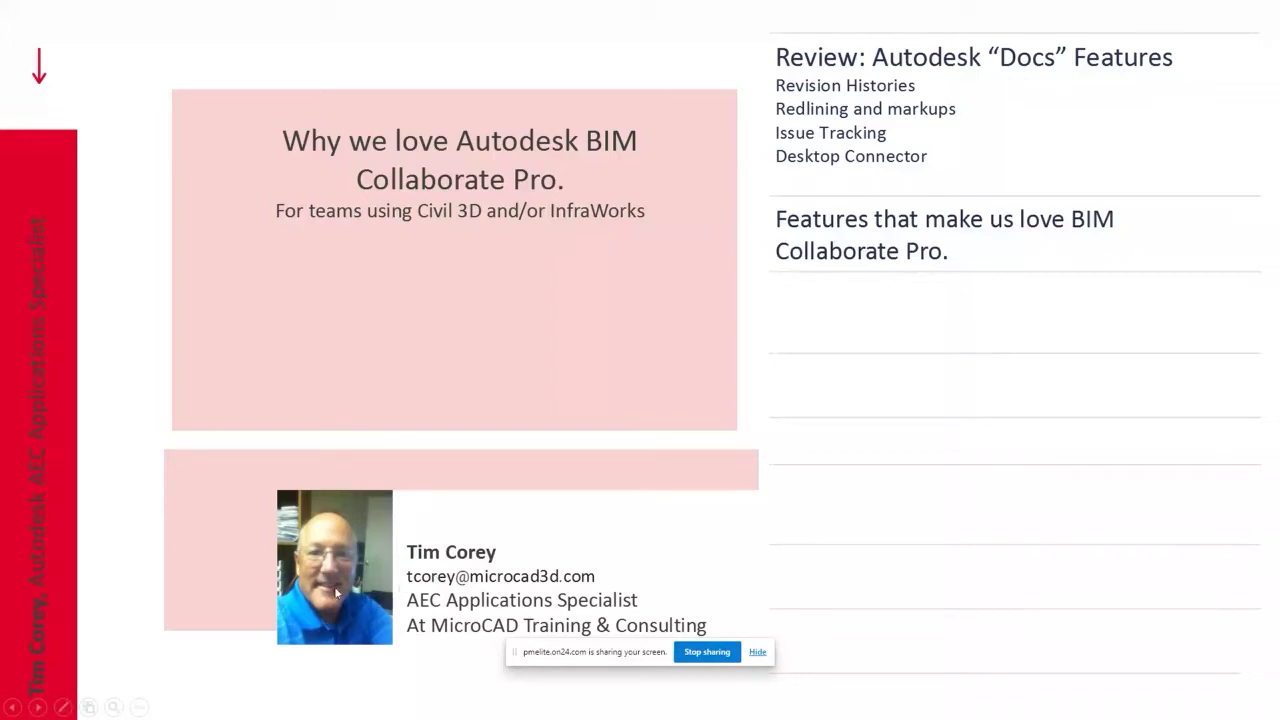
# - Advance past the title slide, step back, then move forward to 'What is BIM Collaborate Pro?'
pyautogui.click(487, 531)
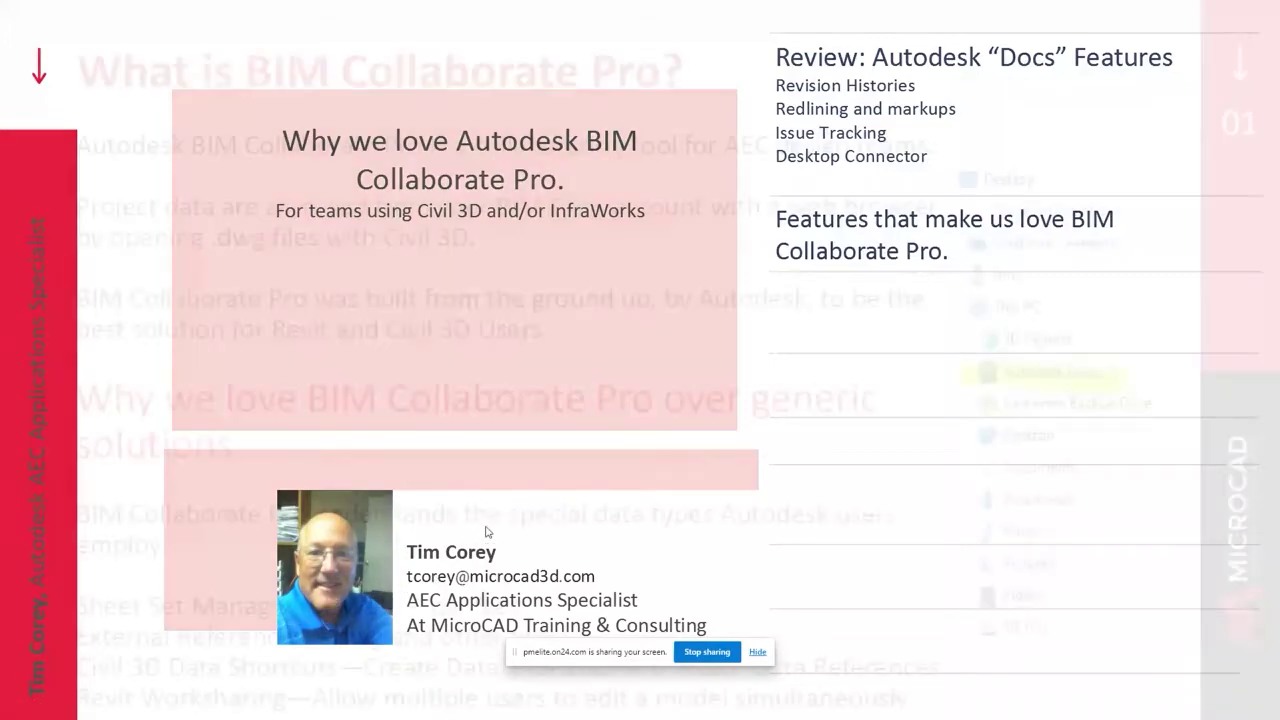
pyautogui.press('Left')
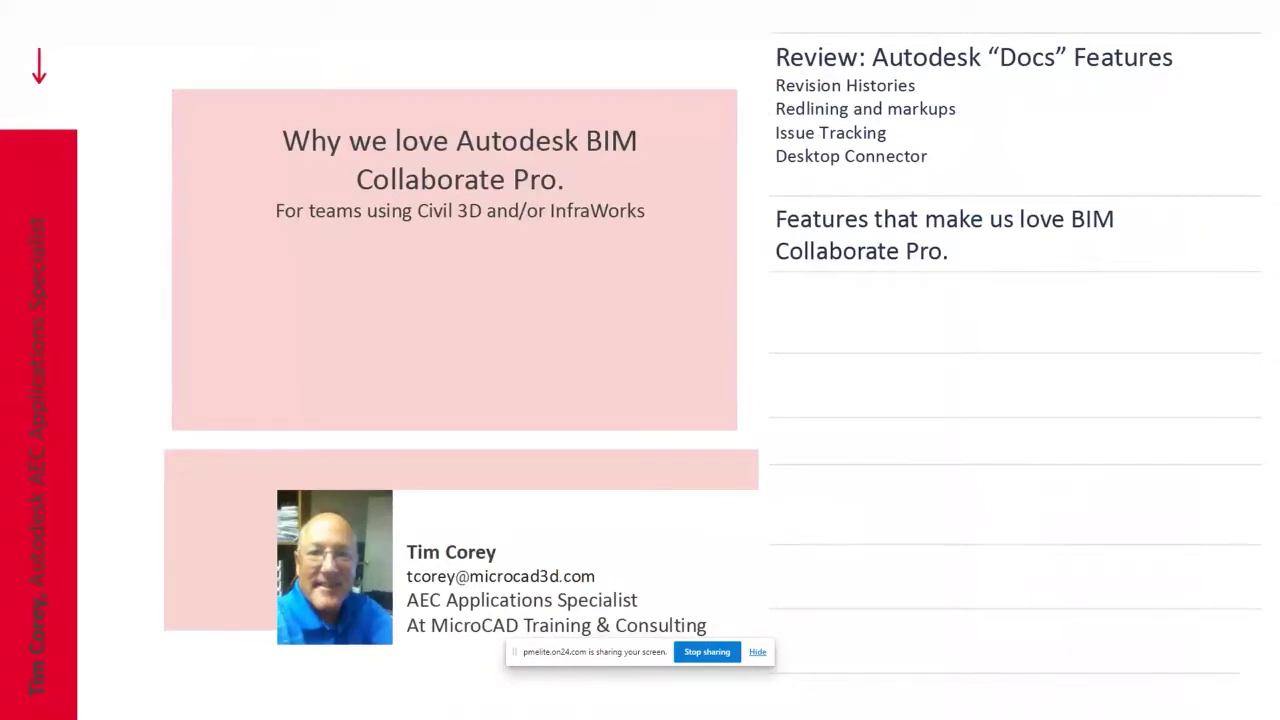
pyautogui.press('Right')
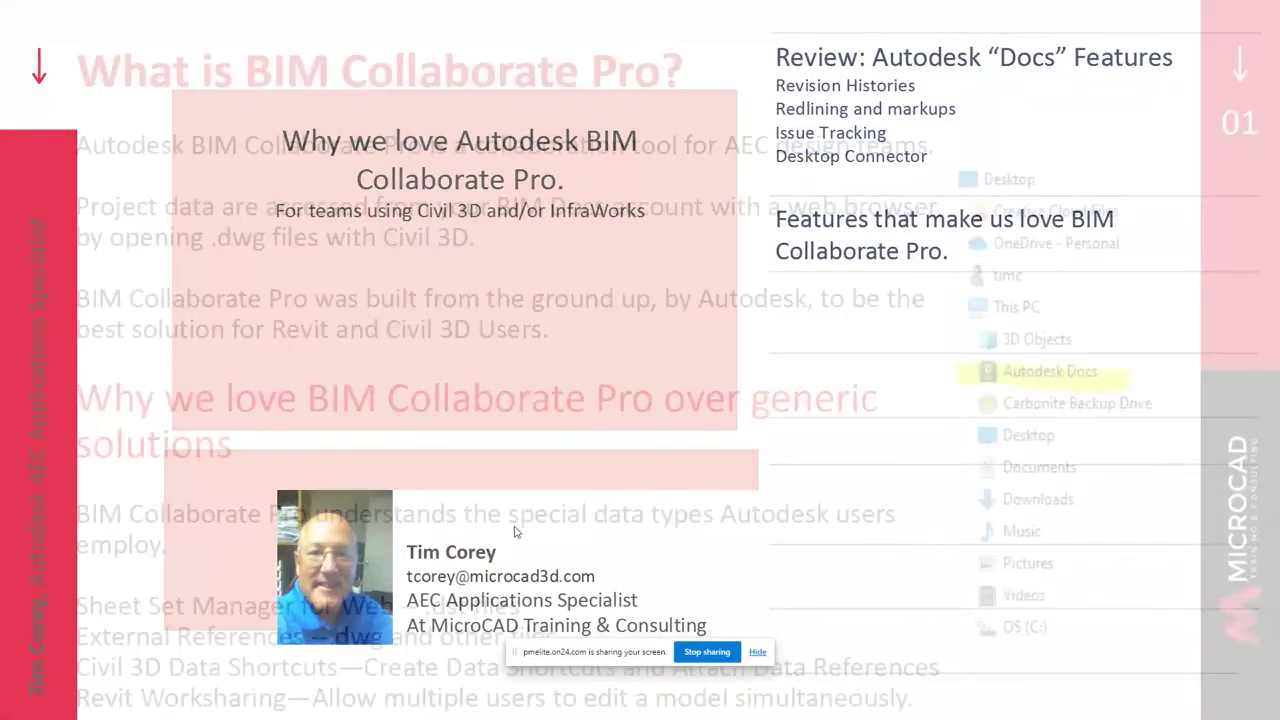
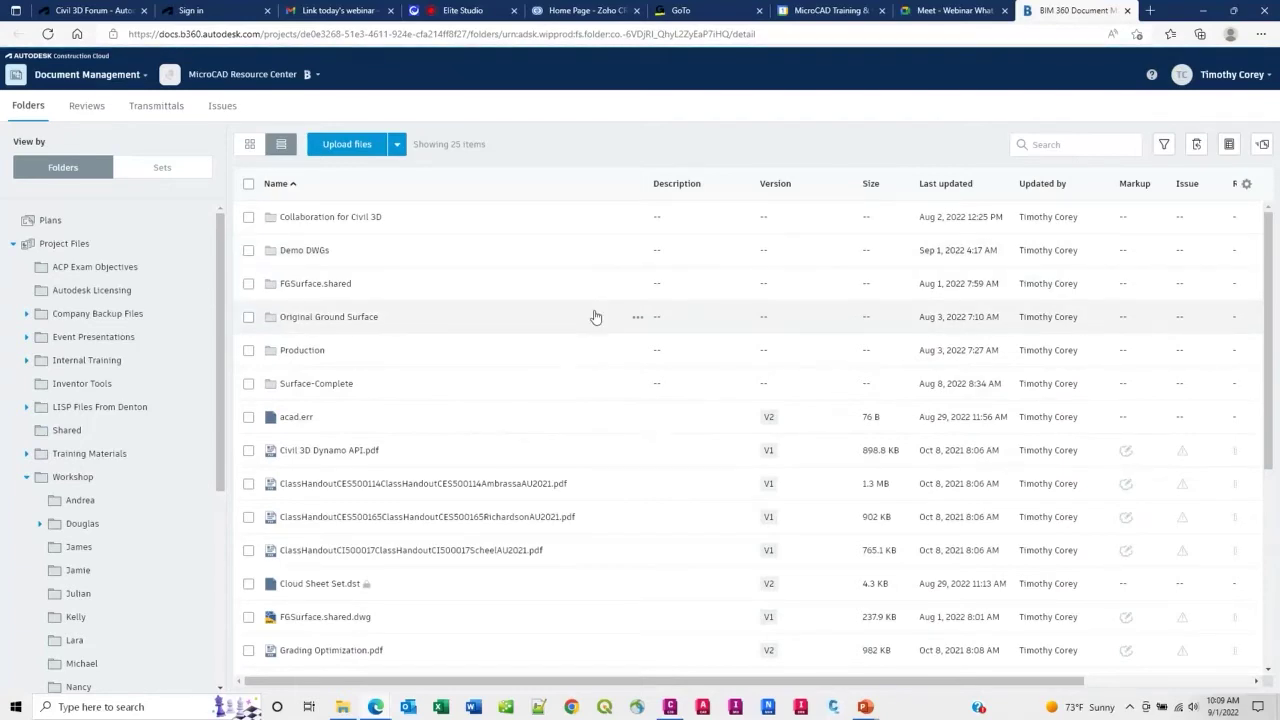
# - Scroll down through the 25-item project file list and back to the top
pyautogui.scroll(-2, 582, 349)
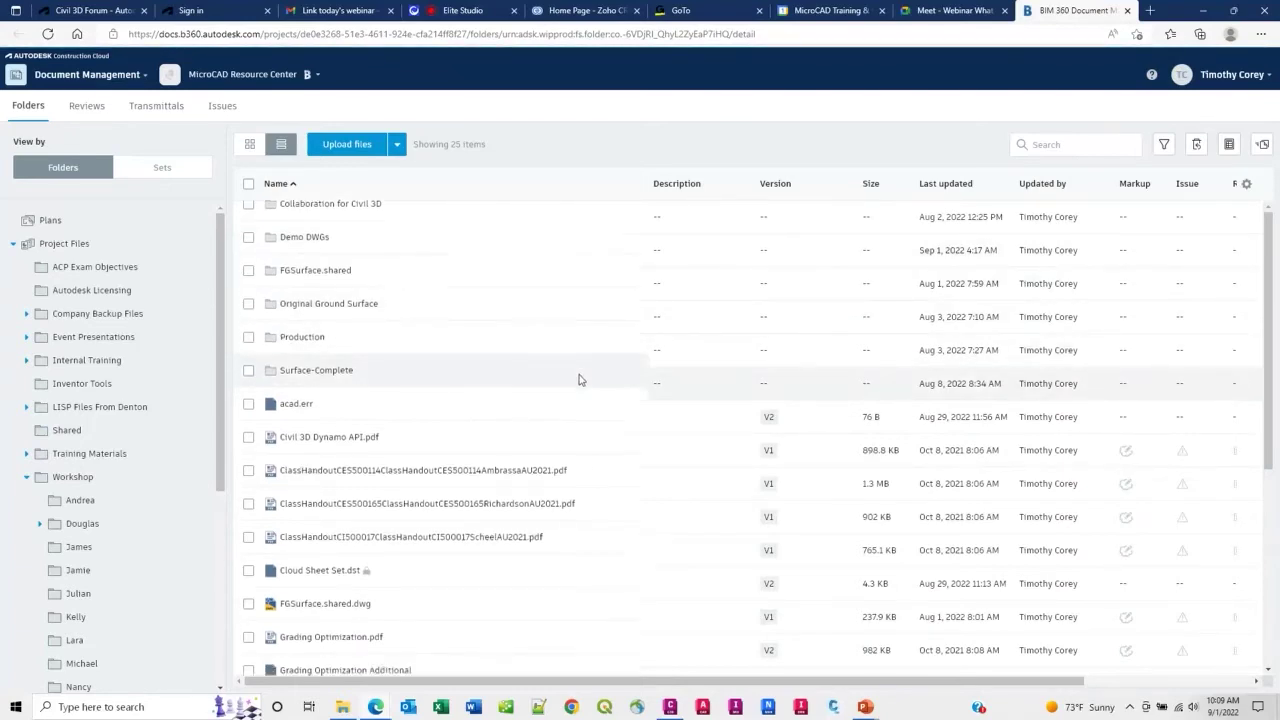
pyautogui.scroll(-2, 578, 380)
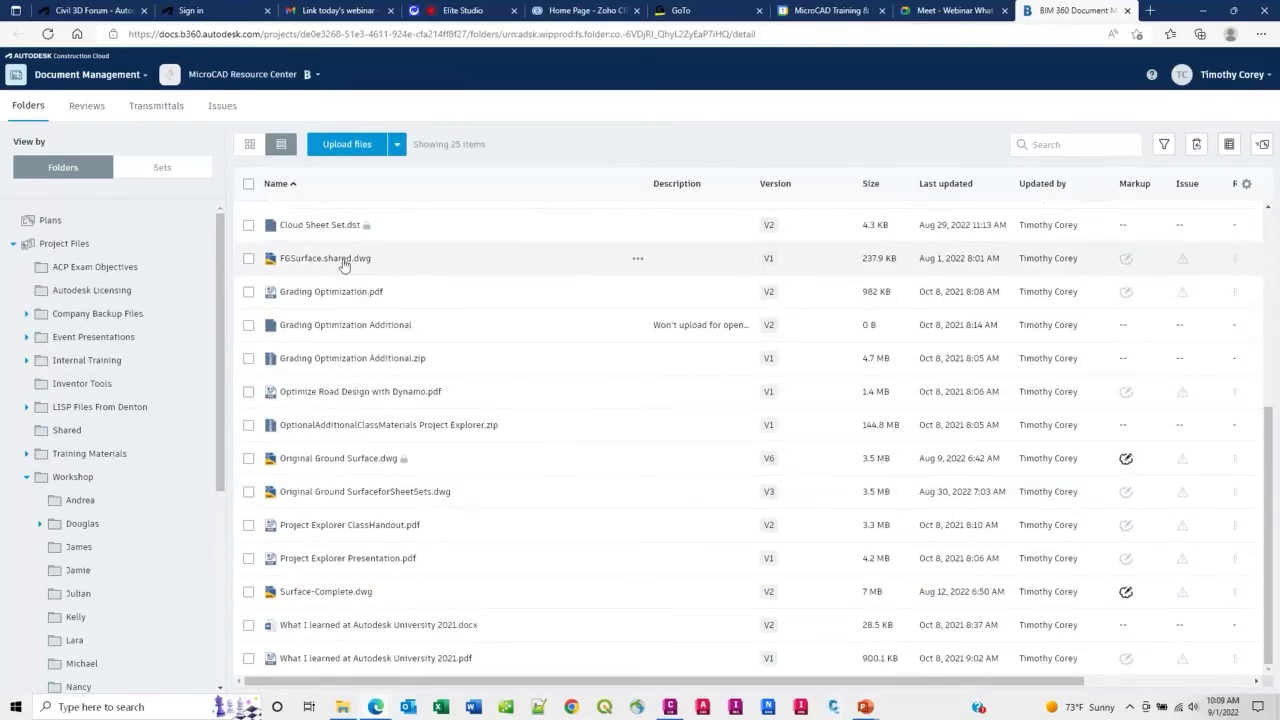
pyautogui.scroll(4, 343, 265)
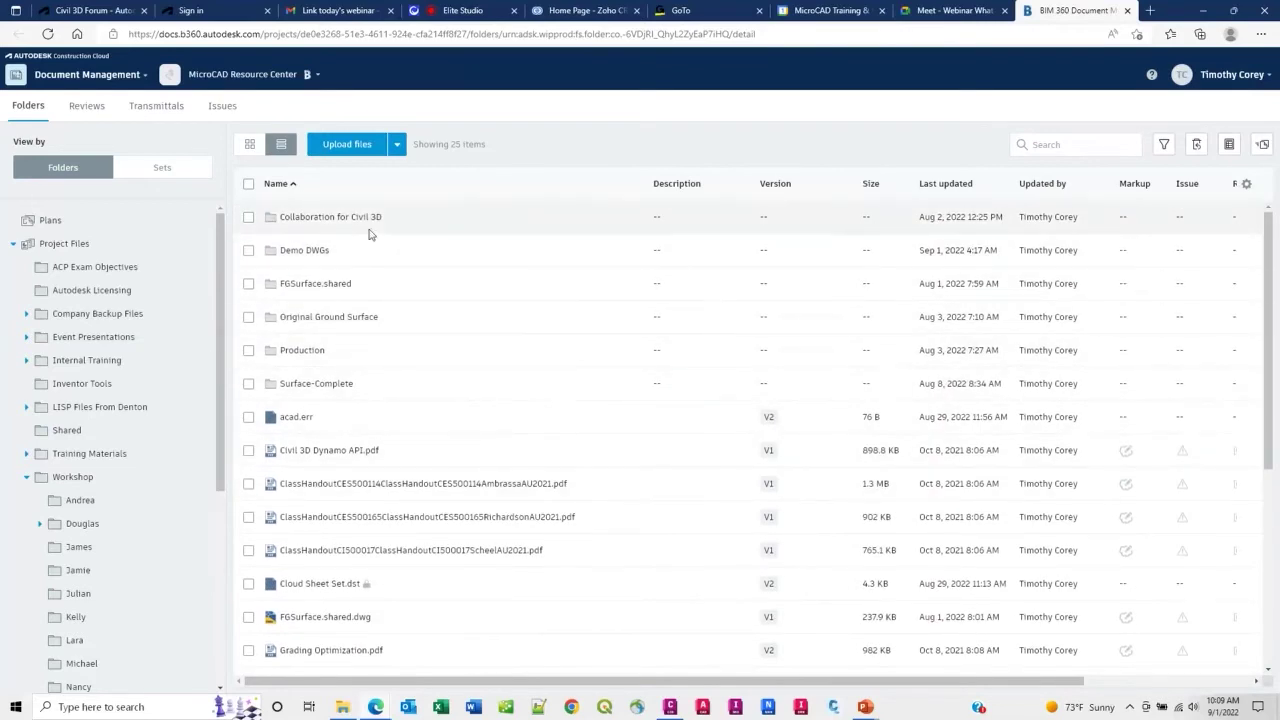
# - Open the Collaboration for Civil 3D folder and then its Base drawings subfolder
pyautogui.click(349, 218)
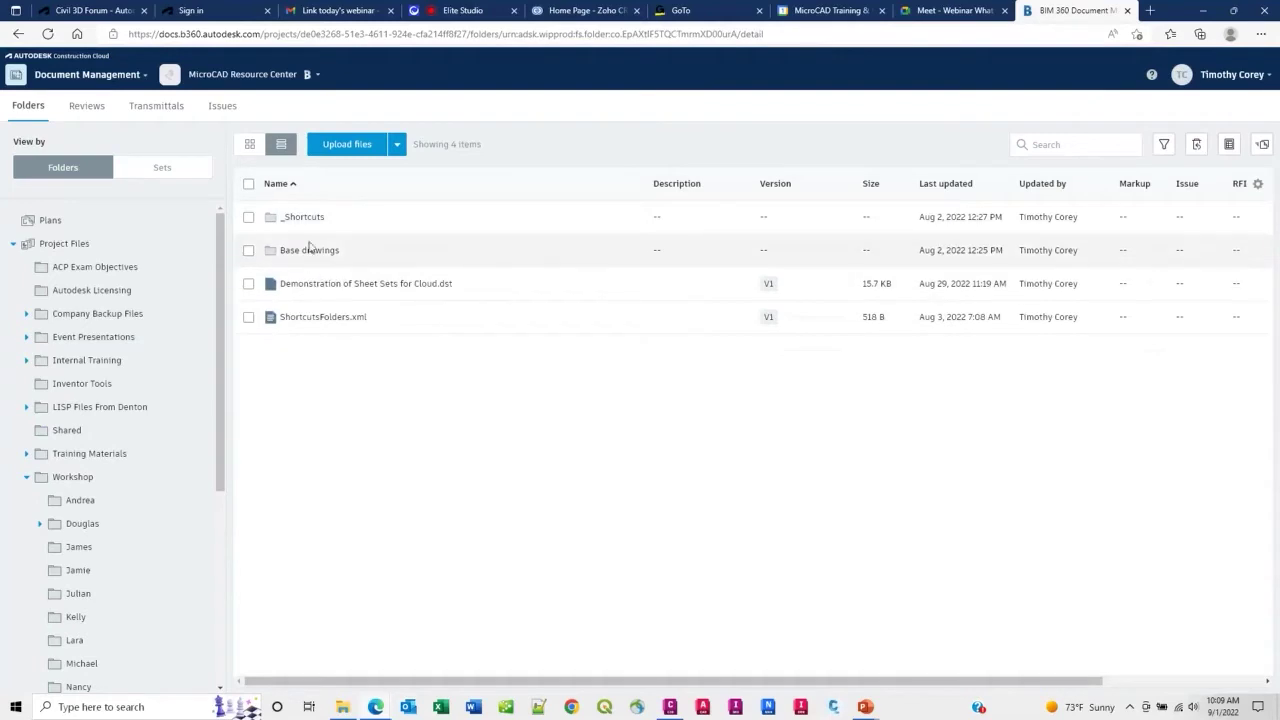
pyautogui.click(311, 251)
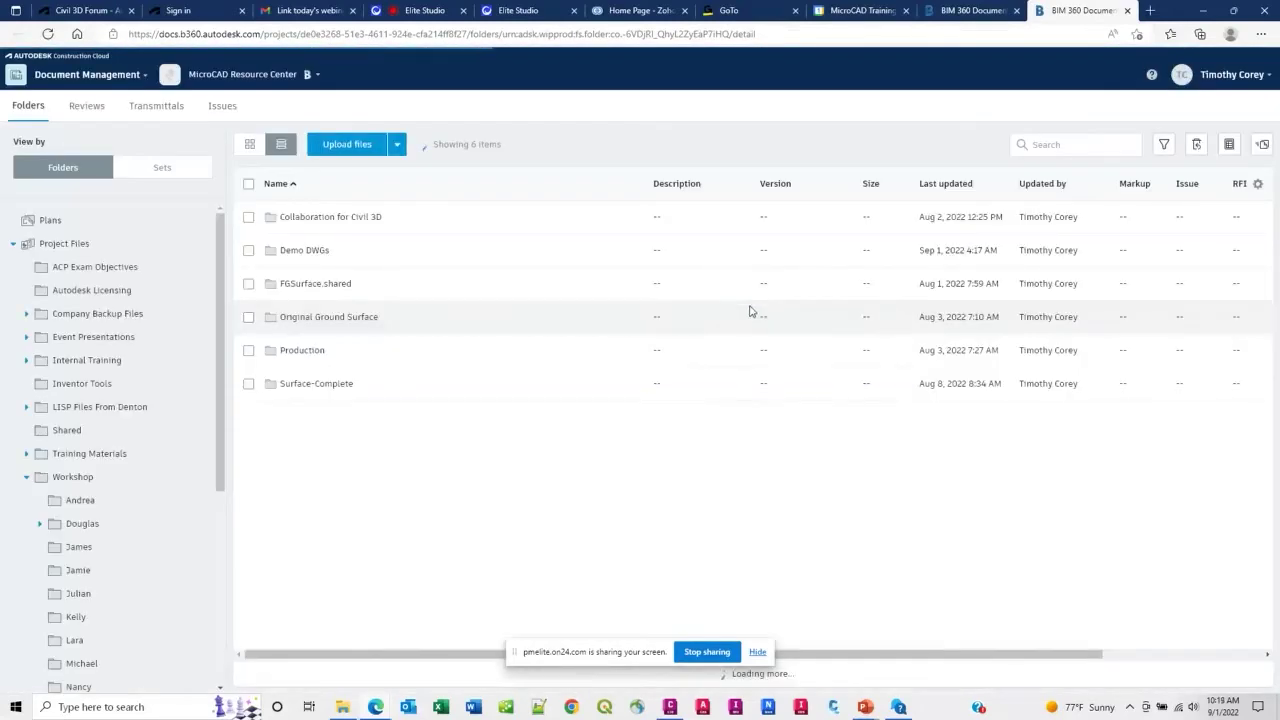
# - Open Surface-Complete.dwg in the viewer
pyautogui.scroll(-5, 372, 380)
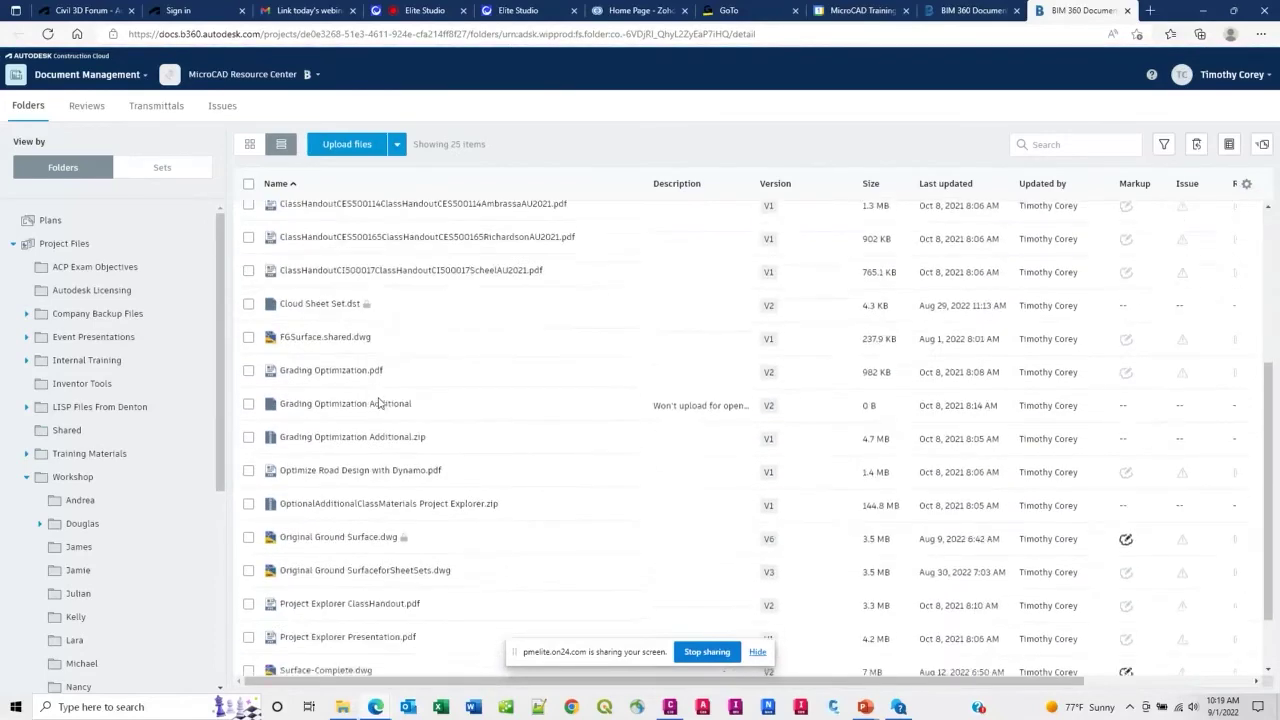
pyautogui.scroll(-2, 378, 402)
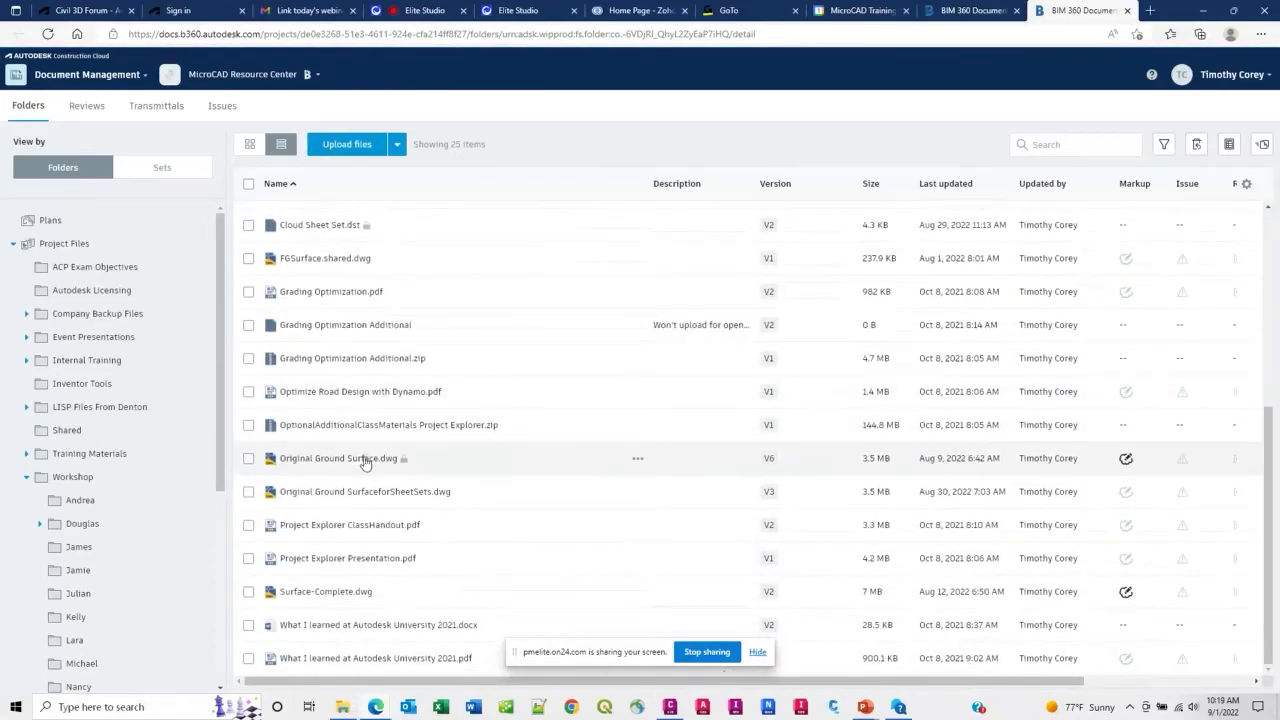
pyautogui.click(327, 592)
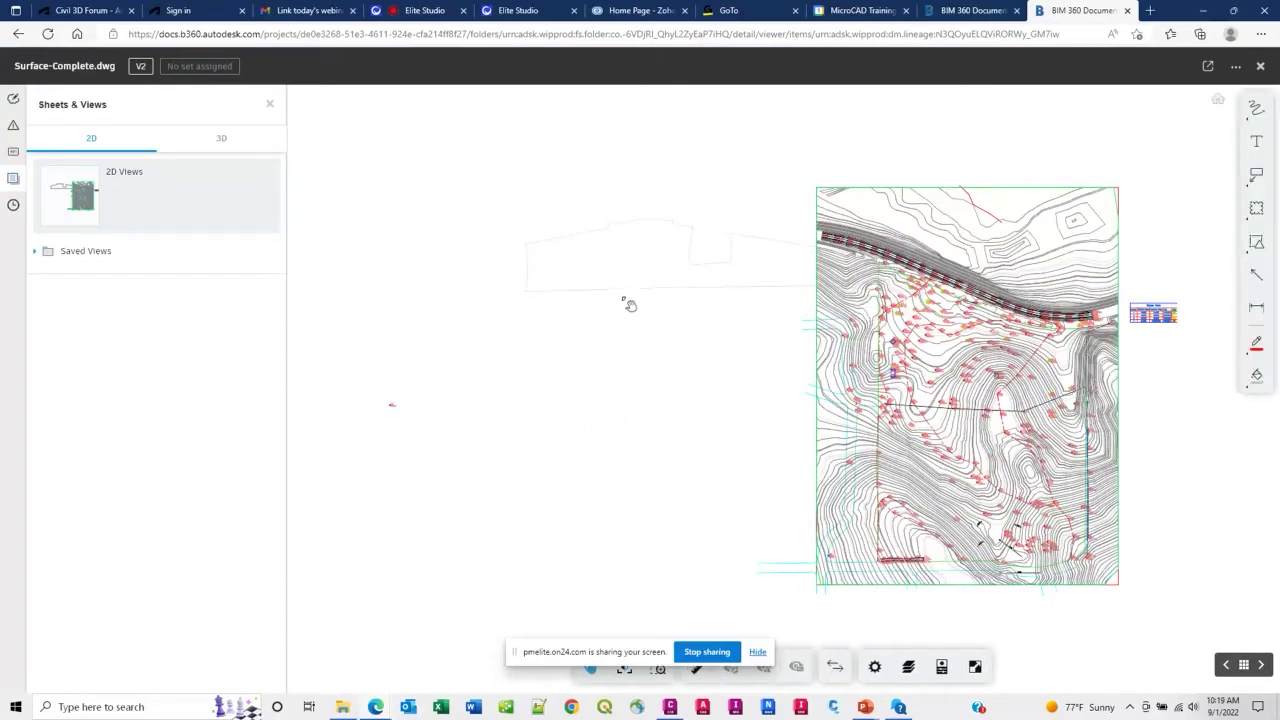
# - Show the drawing's saved markups and zoom onto the Callout revision cloud
pyautogui.click(13, 99)
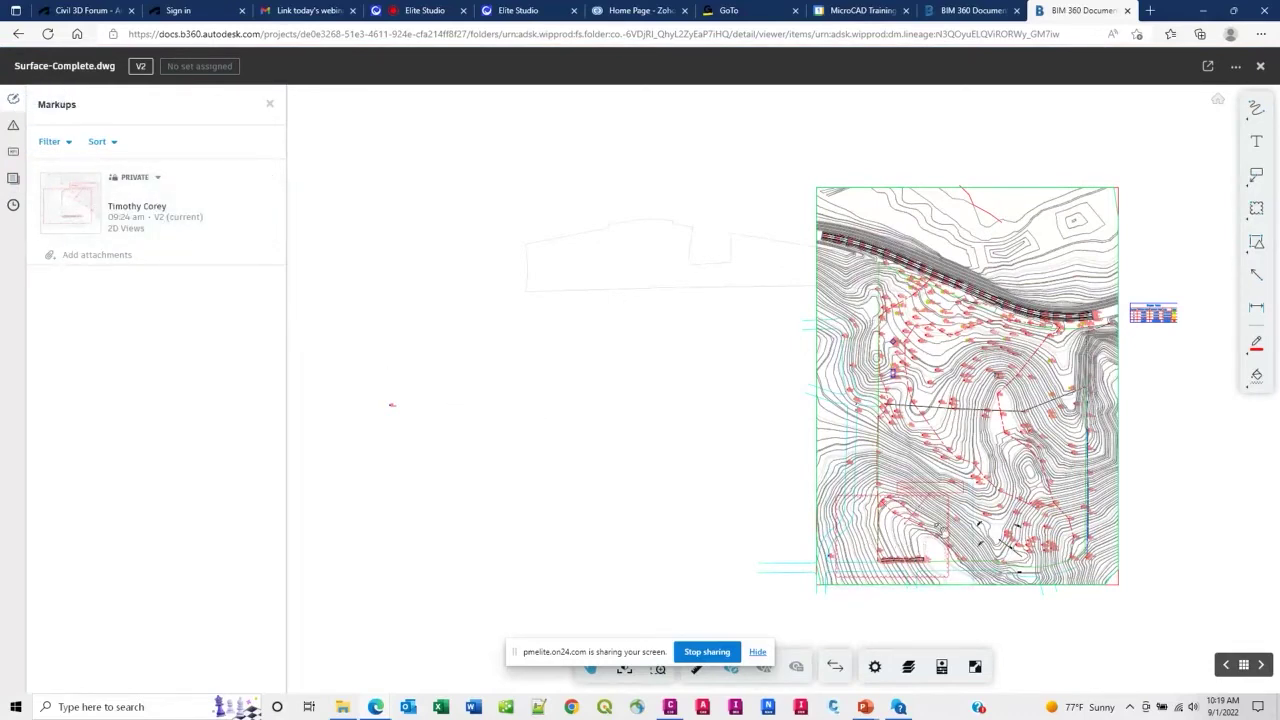
pyautogui.scroll(1, 921, 516)
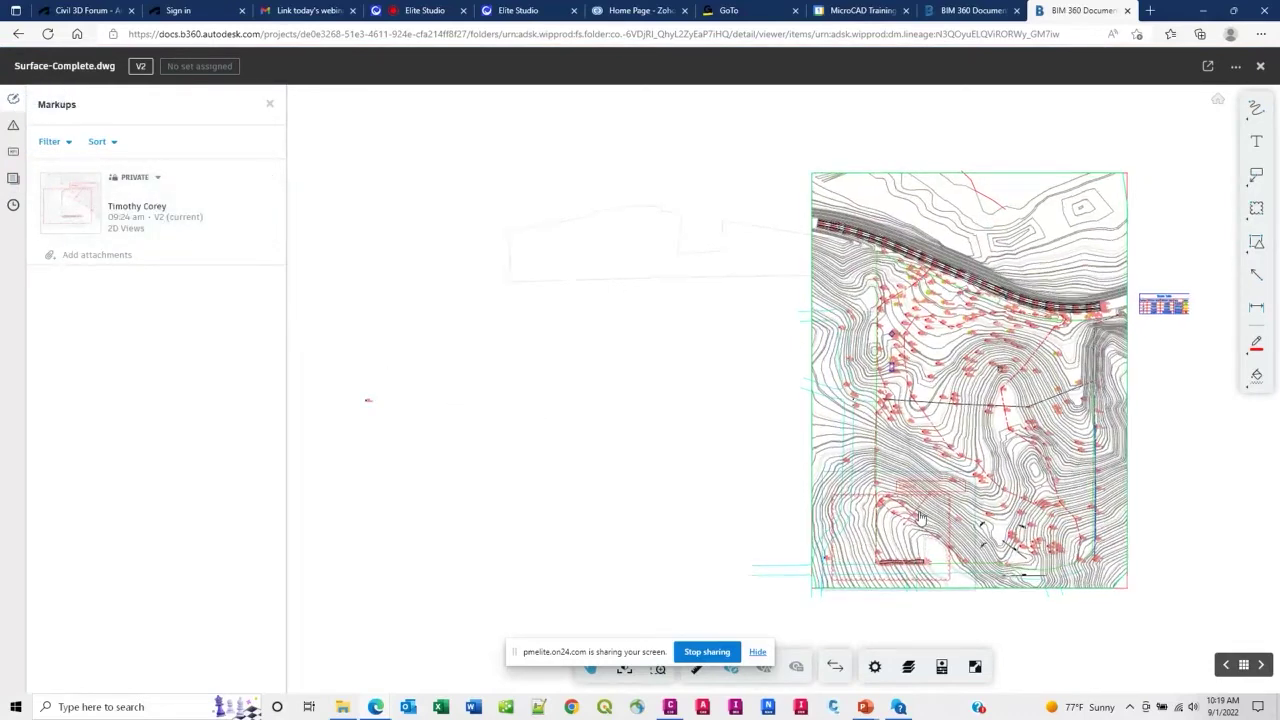
pyautogui.scroll(1, 921, 516)
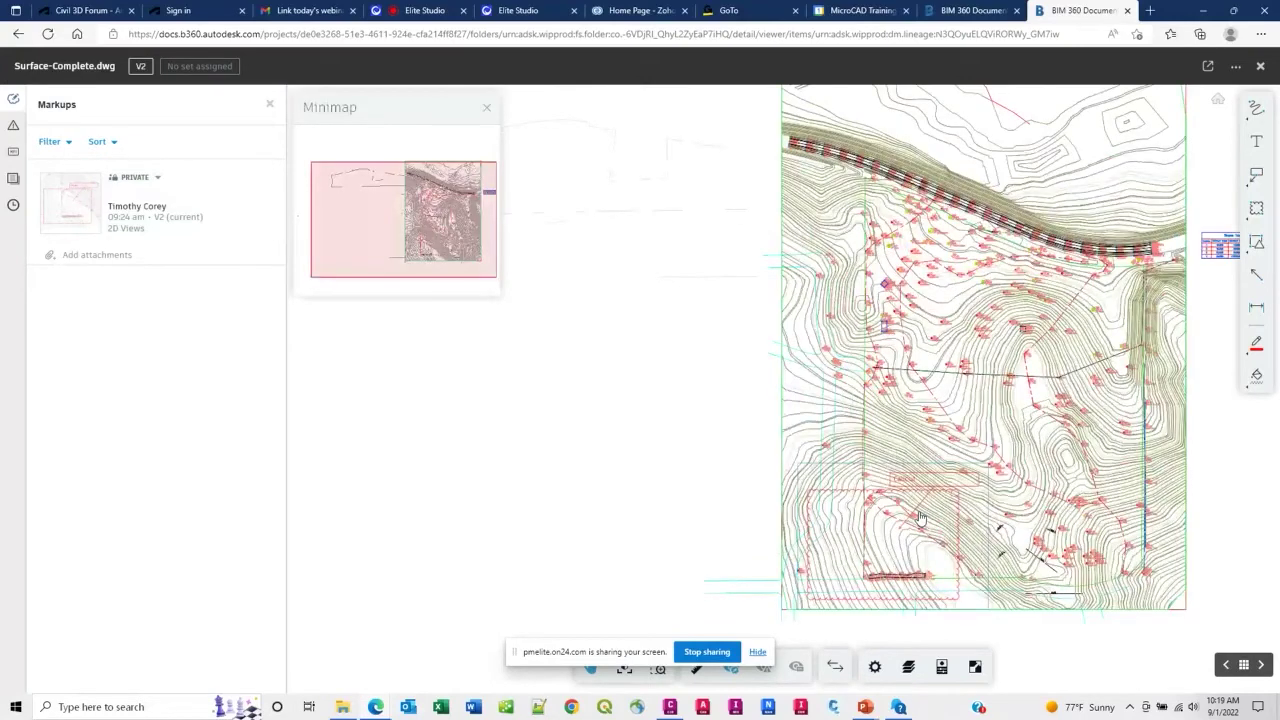
pyautogui.scroll(2, 921, 516)
pyautogui.moveTo(914, 543); pyautogui.dragTo(908, 418)
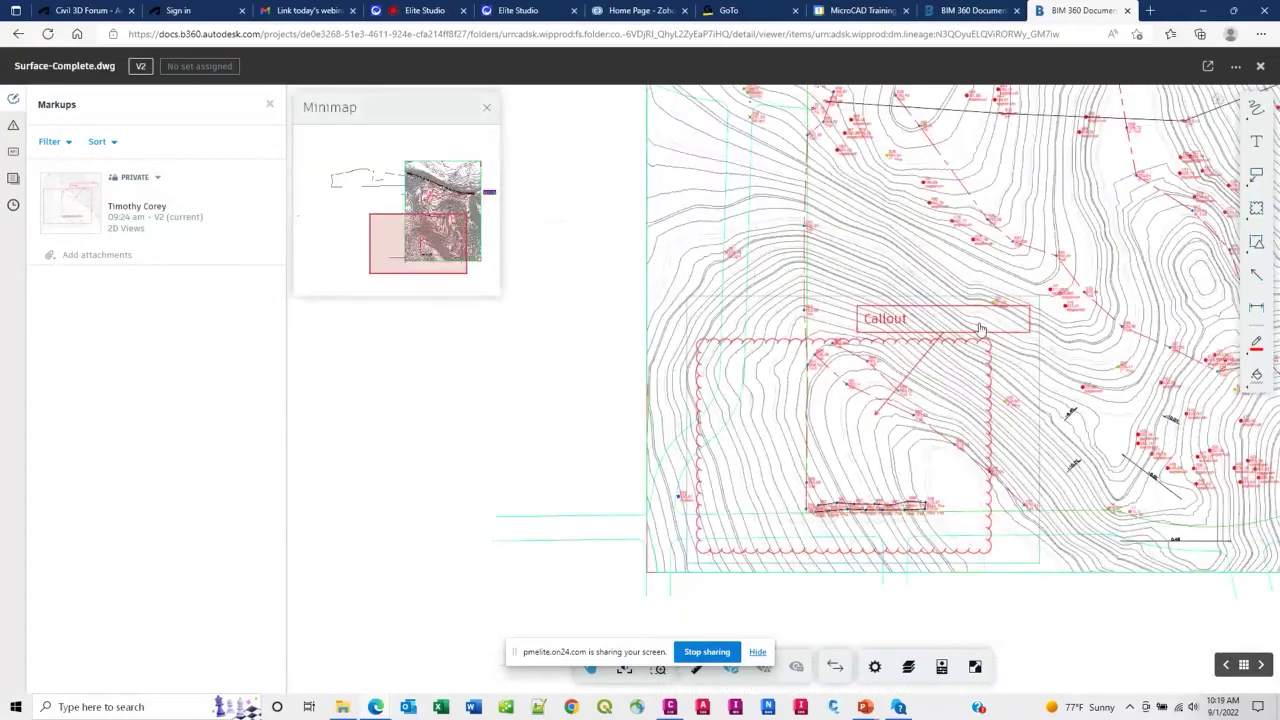
# - Start a new Design issue with Open status from the Issues panel
pyautogui.click(14, 129)
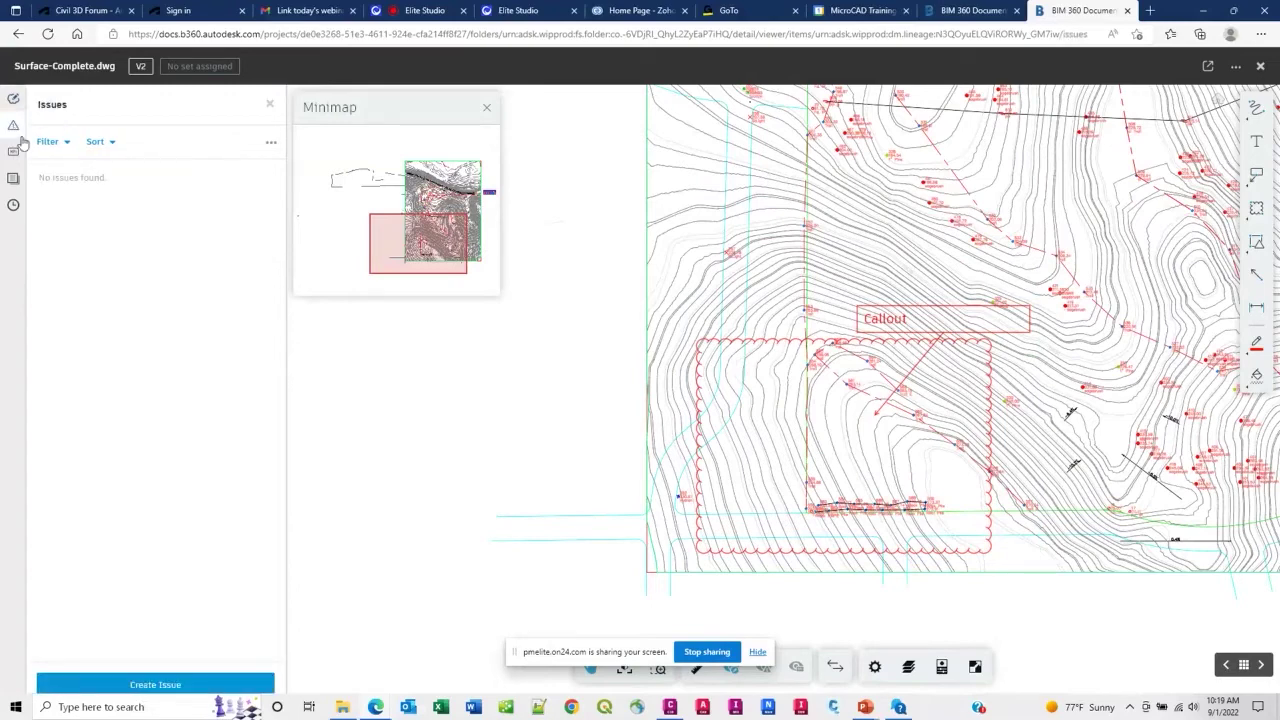
pyautogui.click(147, 685)
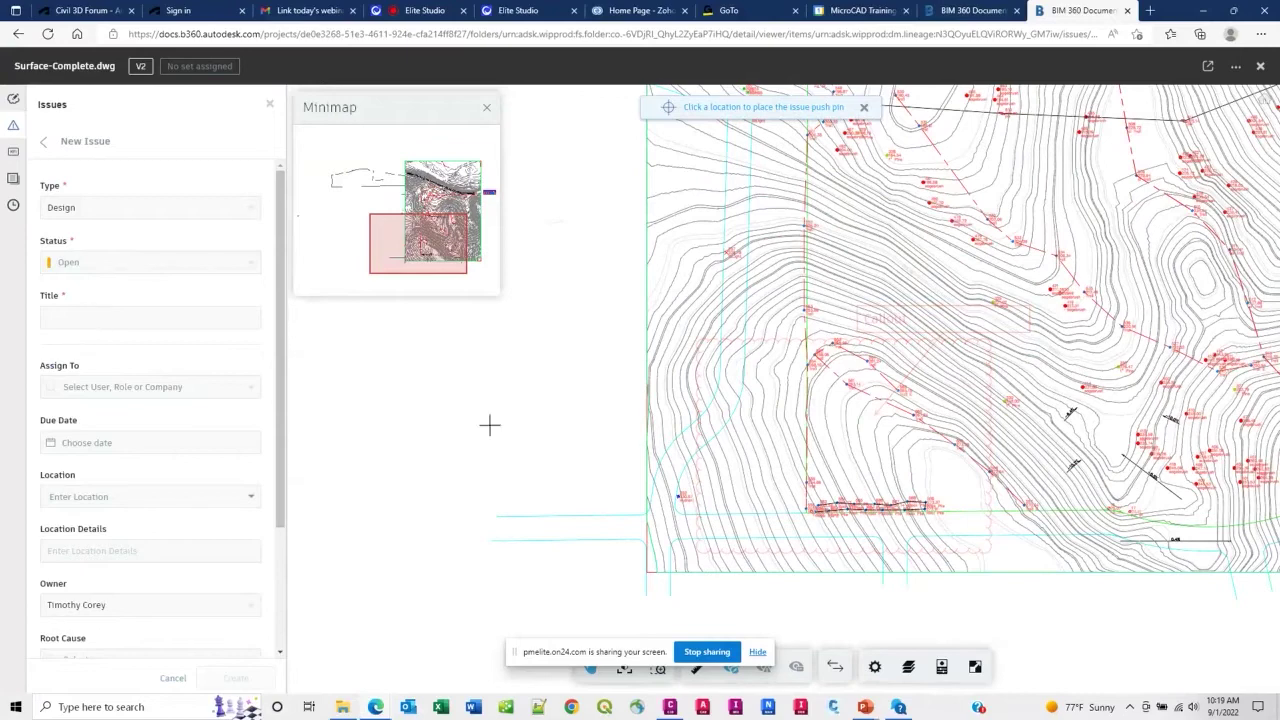
pyautogui.click(757, 652)
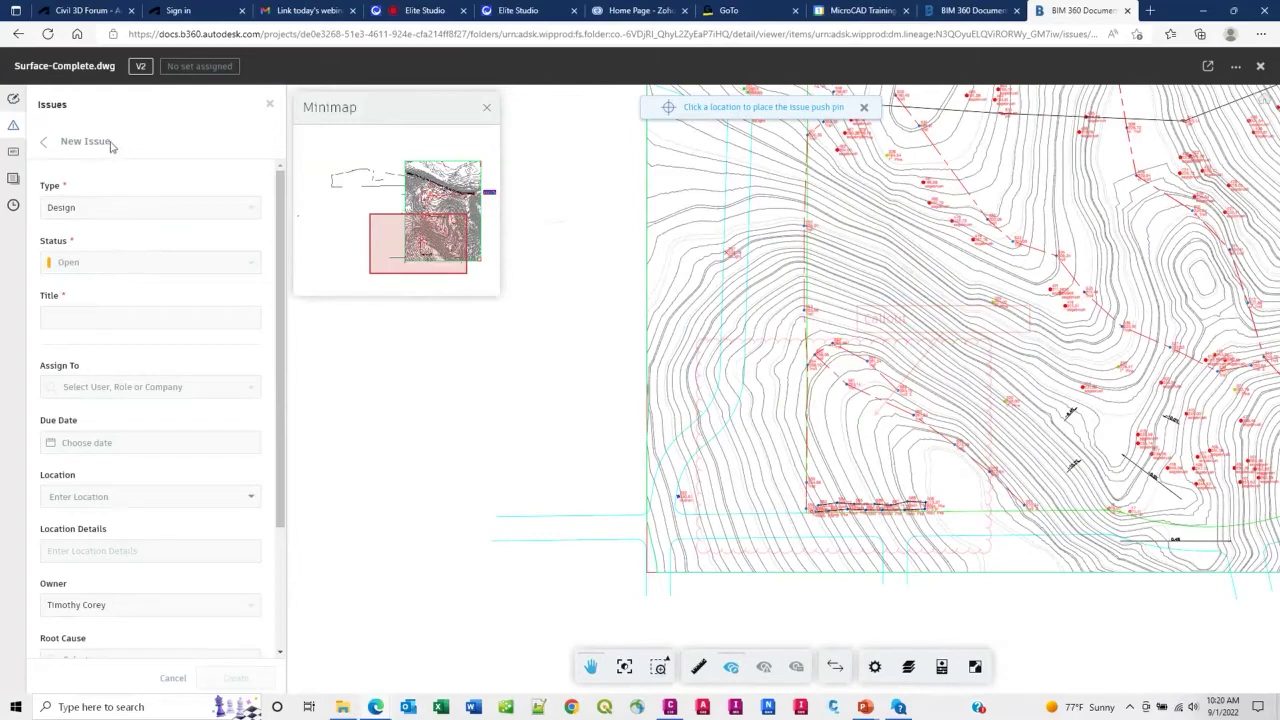
pyautogui.moveTo(110, 141); pyautogui.dragTo(43, 144)
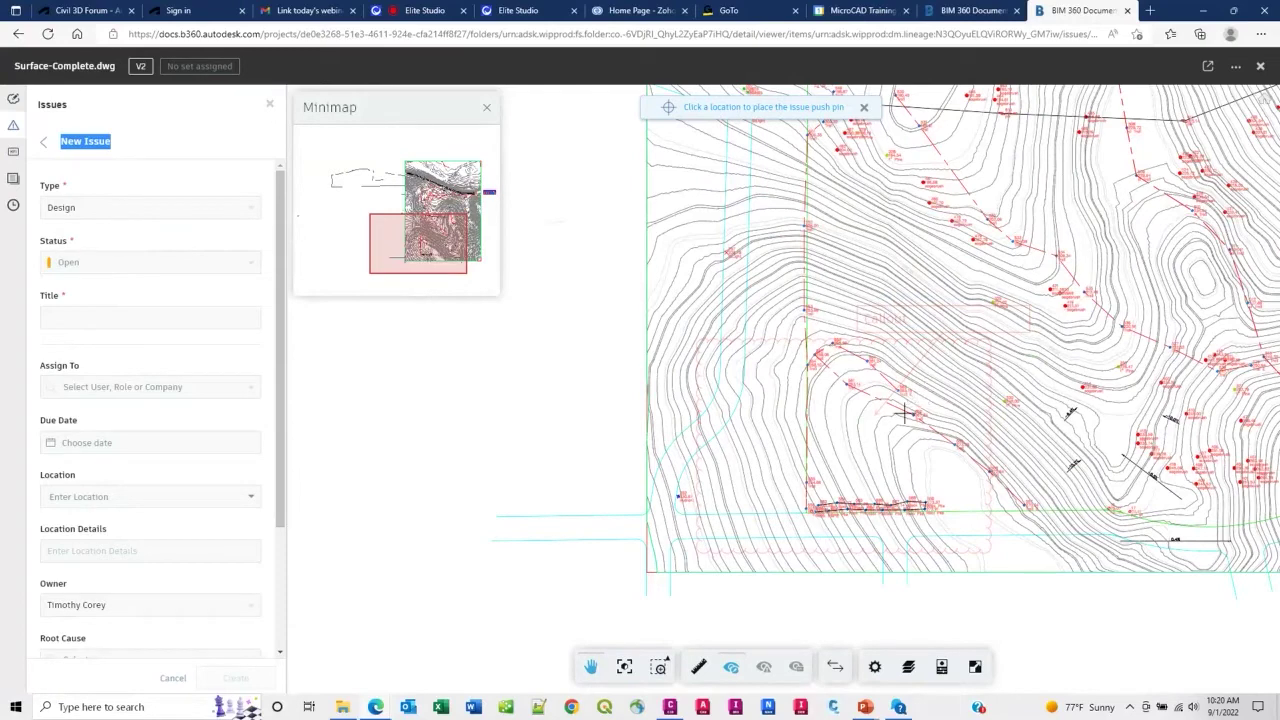
# - Zoom and pan toward the road corridor near point 314 for the pin
pyautogui.scroll(-2, 907, 413)
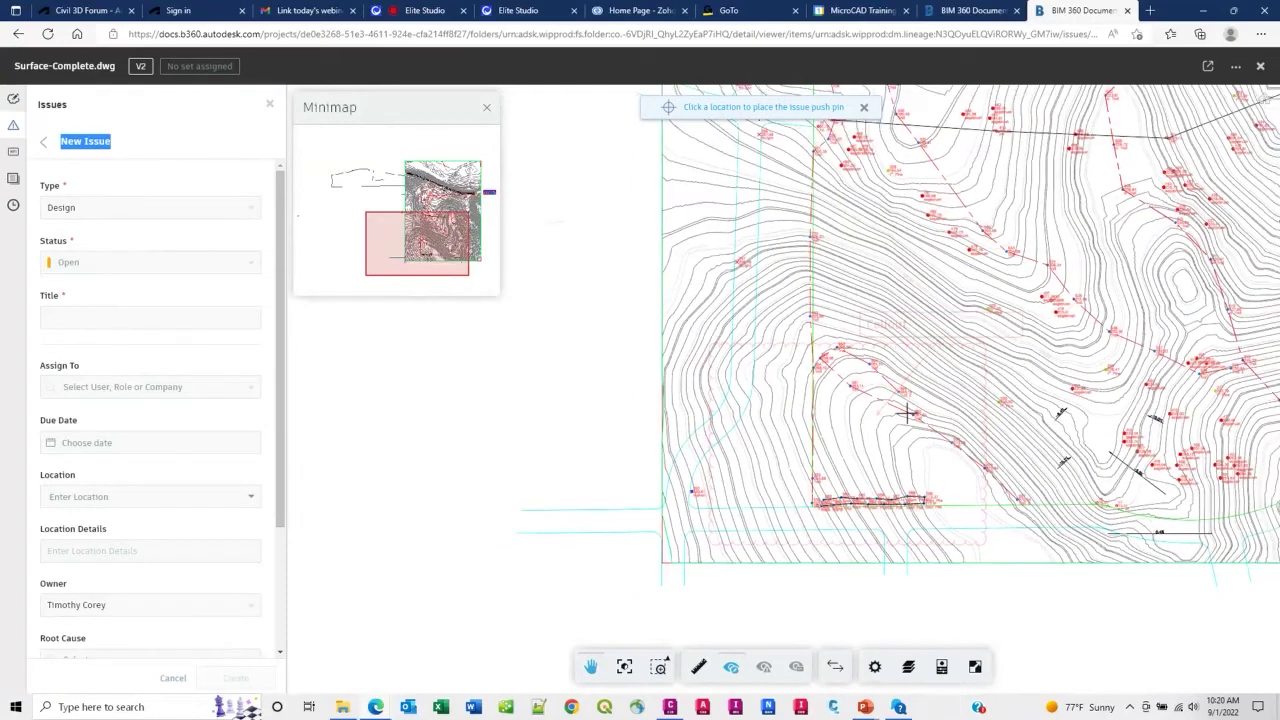
pyautogui.moveTo(1193, 418); pyautogui.dragTo(1050, 326, button='middle')
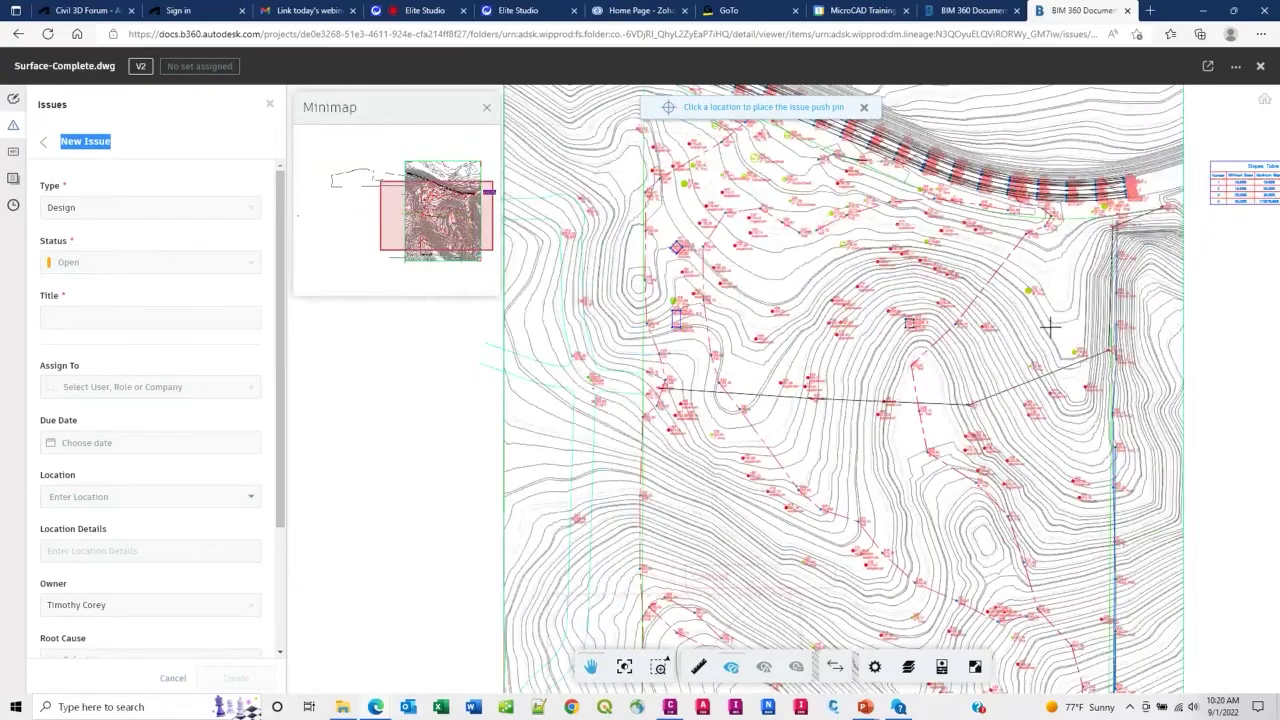
pyautogui.scroll(2, 1050, 326)
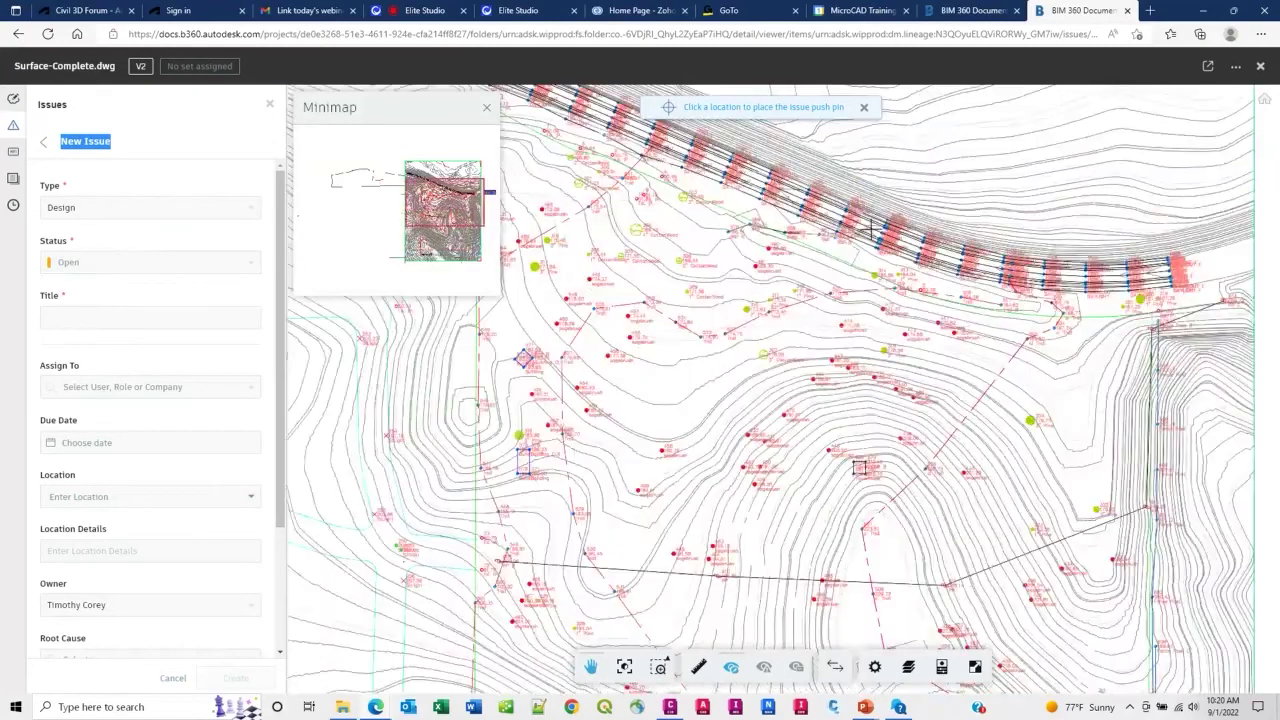
pyautogui.scroll(2, 862, 325)
pyautogui.moveTo(862, 325); pyautogui.dragTo(974, 414, button='middle')
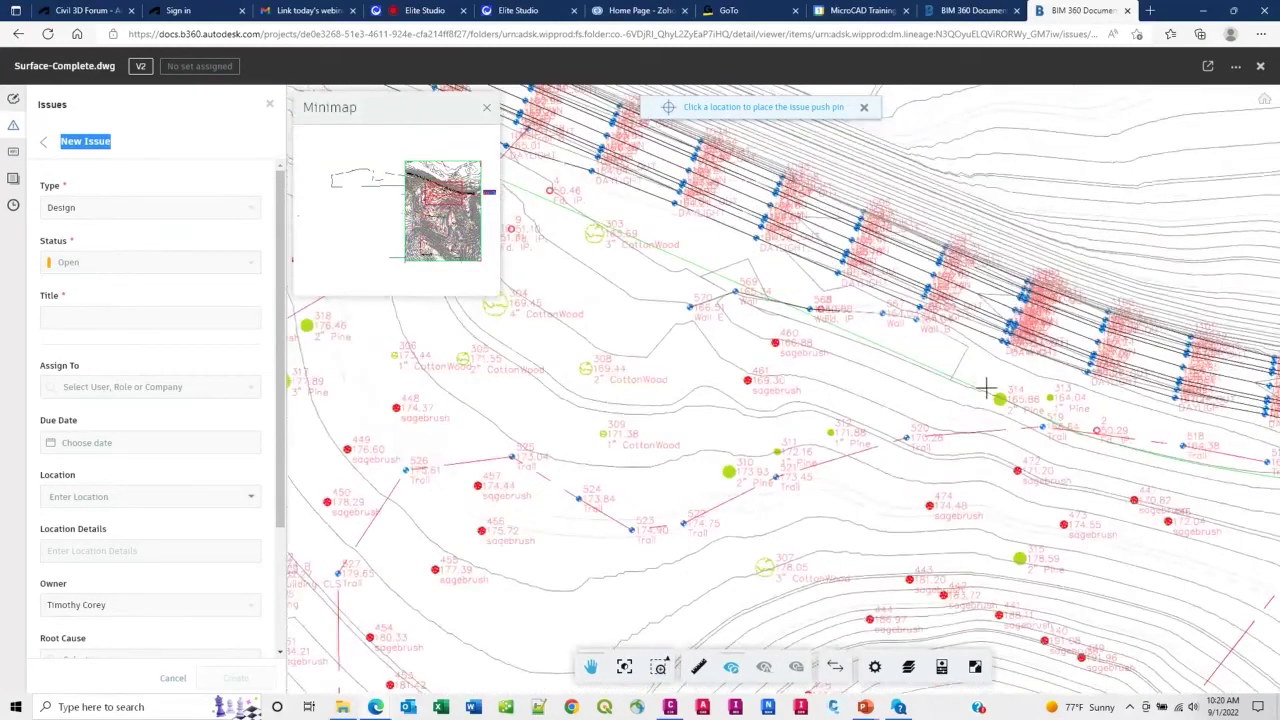
# - Place the issue push pin beside the road corridor near point 314
pyautogui.click(984, 389)
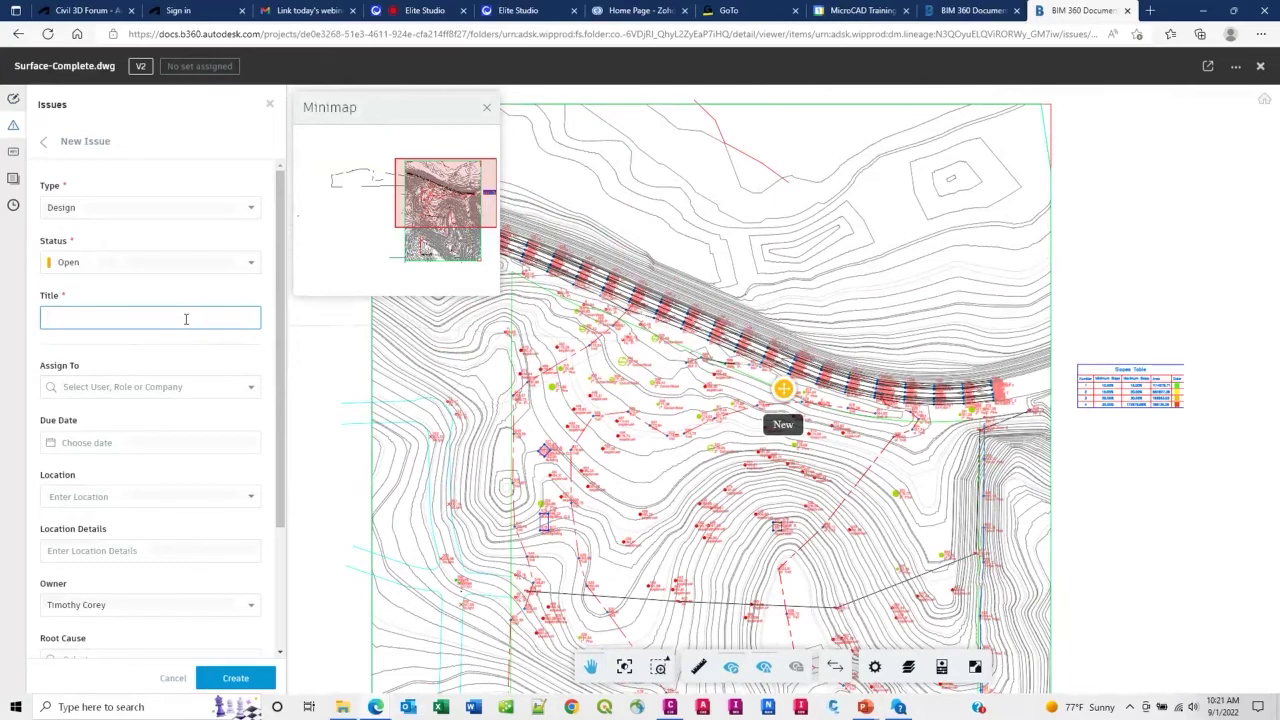
# - Title the issue 'Remove Trees' and assign it to a team member
pyautogui.write('Remove Trees')
pyautogui.click(229, 390)
pyautogui.click(251, 390)
pyautogui.click(253, 392)
pyautogui.moveTo(254, 432); pyautogui.dragTo(255, 546)
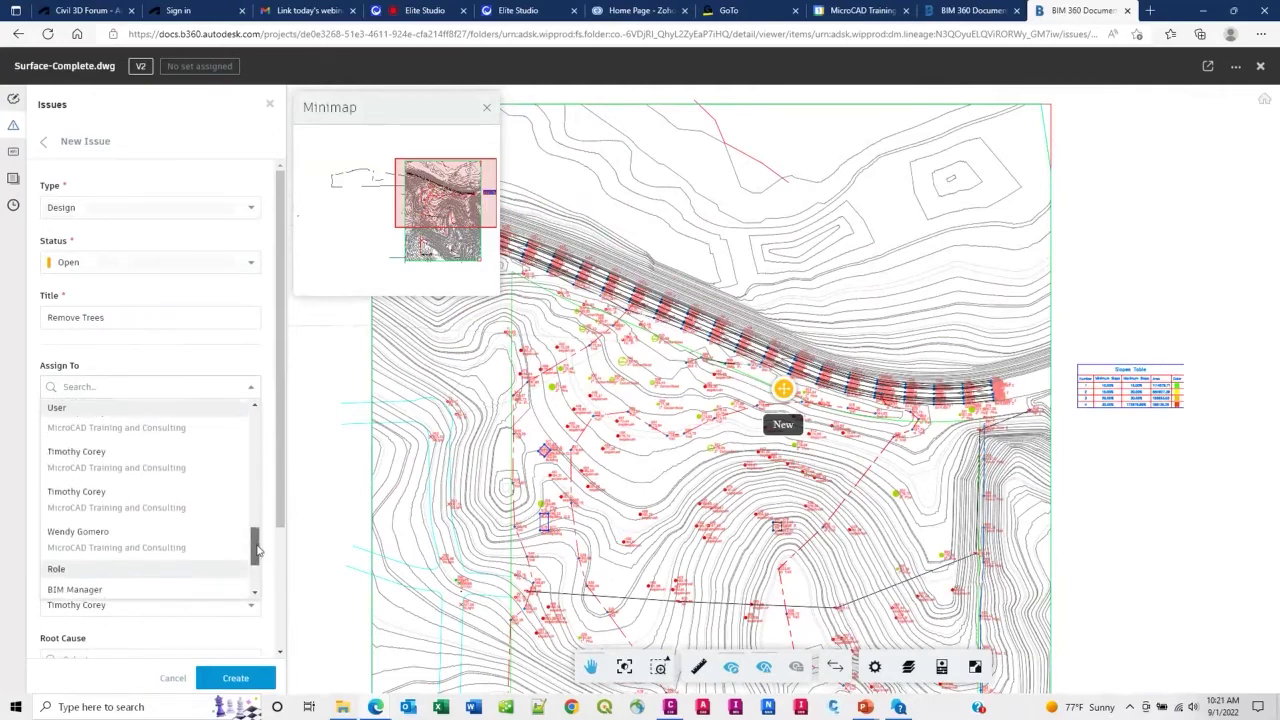
pyautogui.click(177, 509)
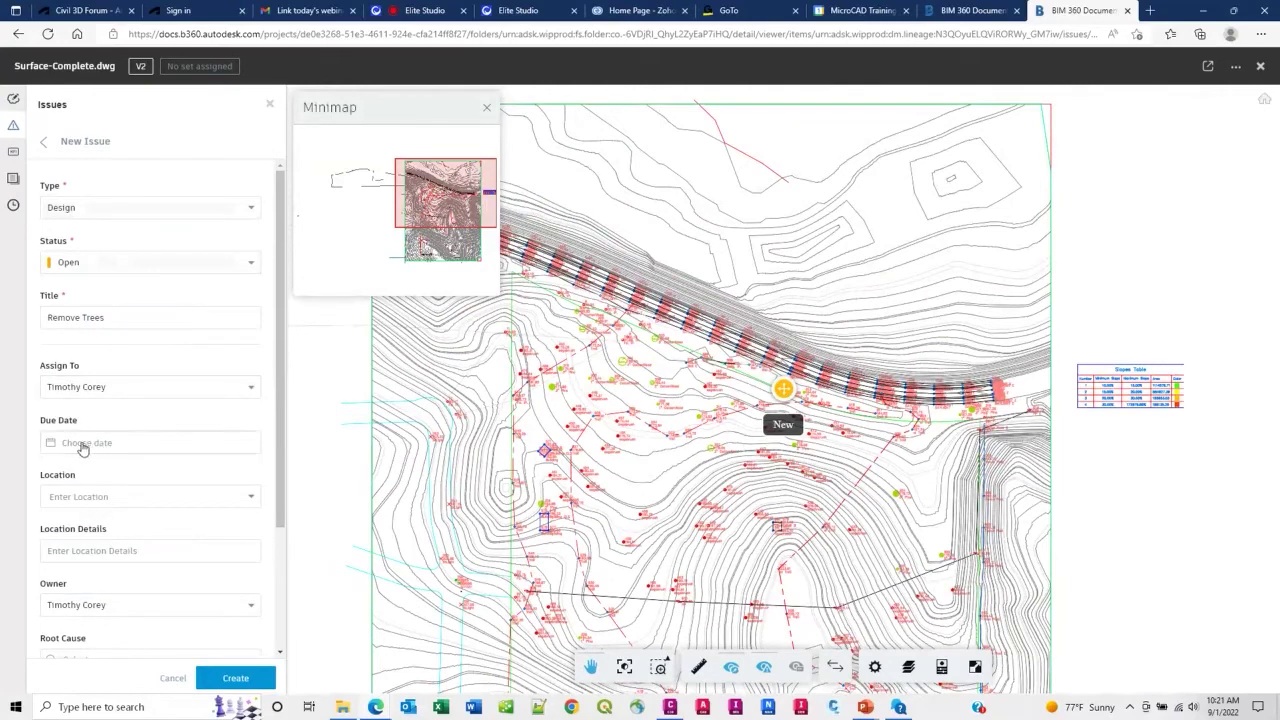
# - Set the due date to Sep 3, location United States, and a team member as owner
pyautogui.click(118, 452)
pyautogui.click(160, 508)
pyautogui.click(131, 496)
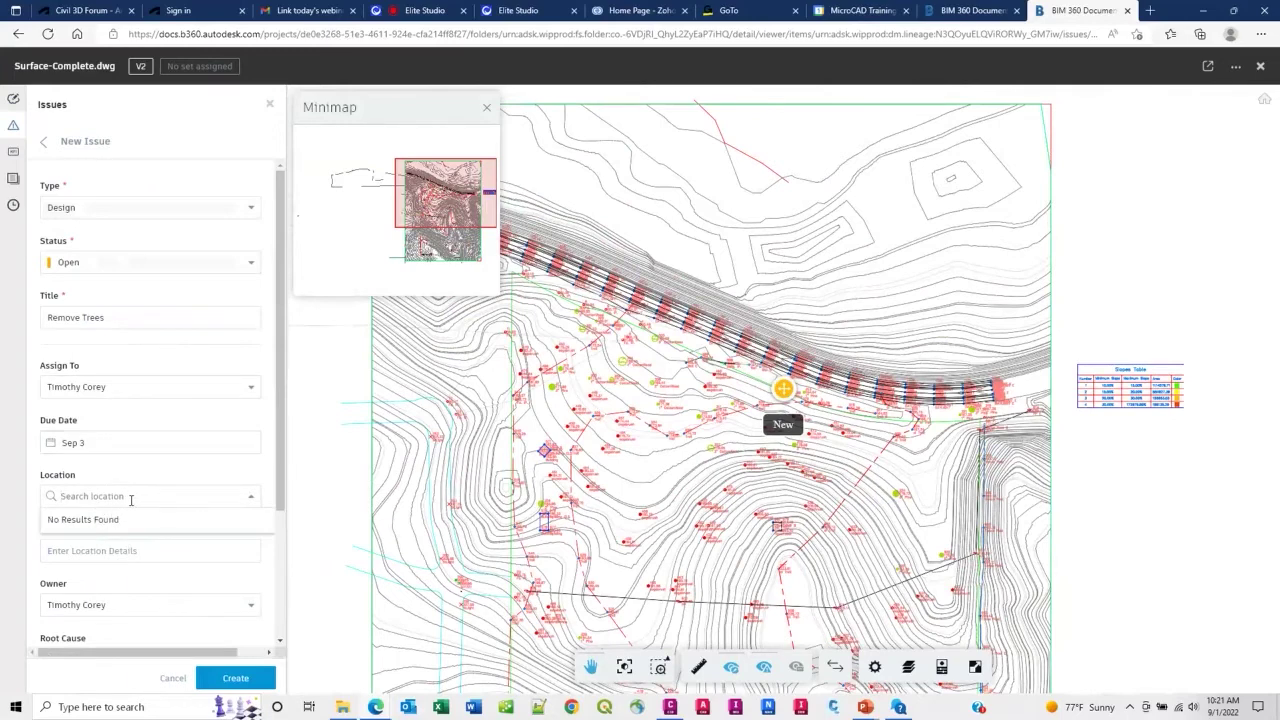
pyautogui.click(100, 530)
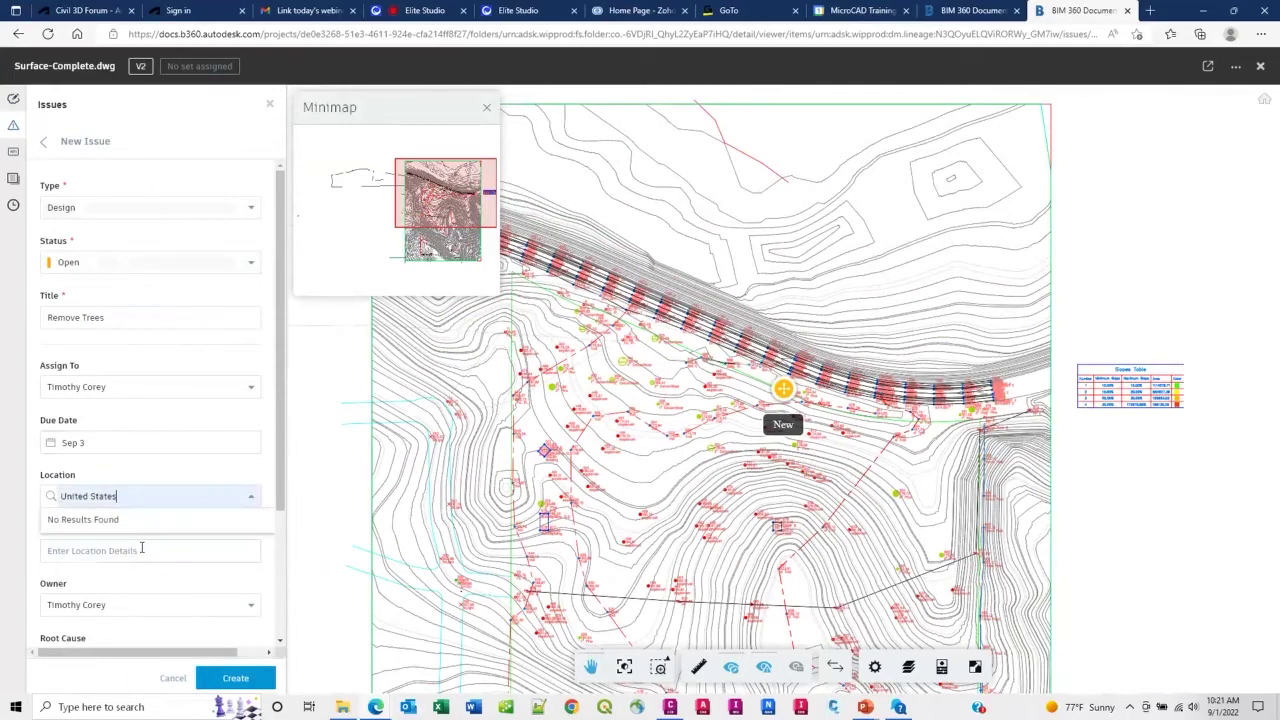
pyautogui.click(98, 604)
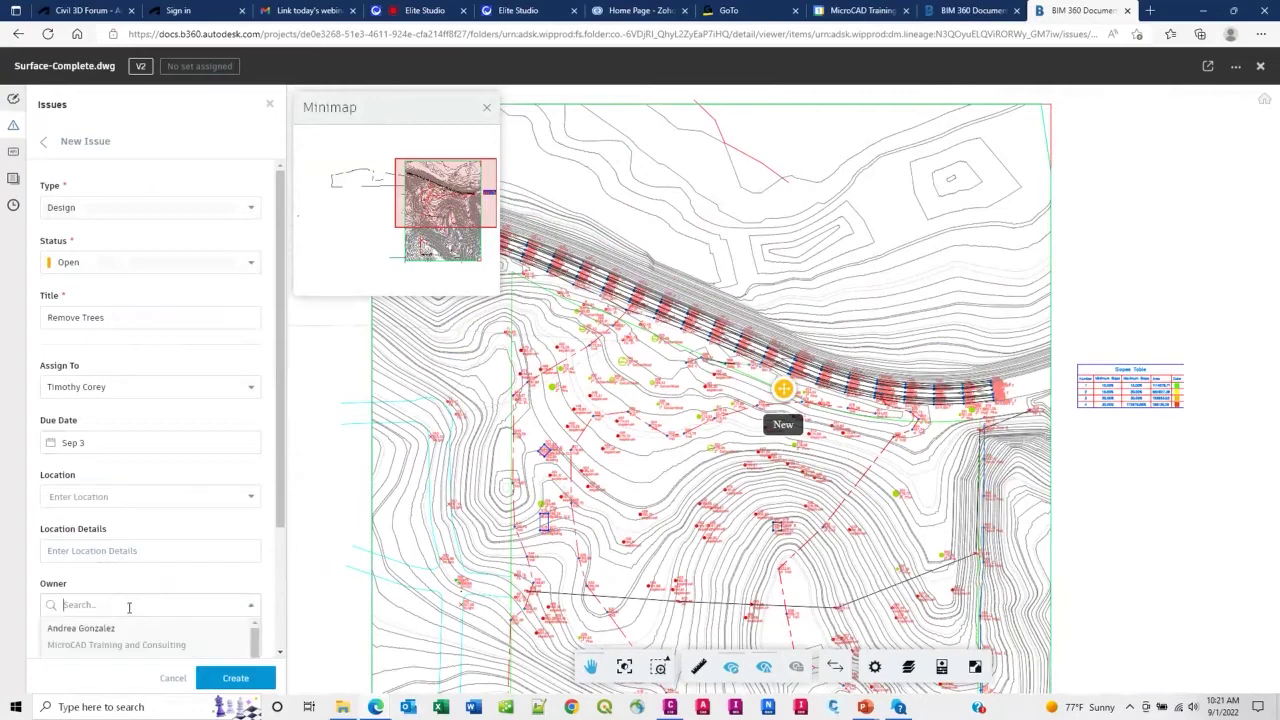
pyautogui.scroll(-2, 278, 510)
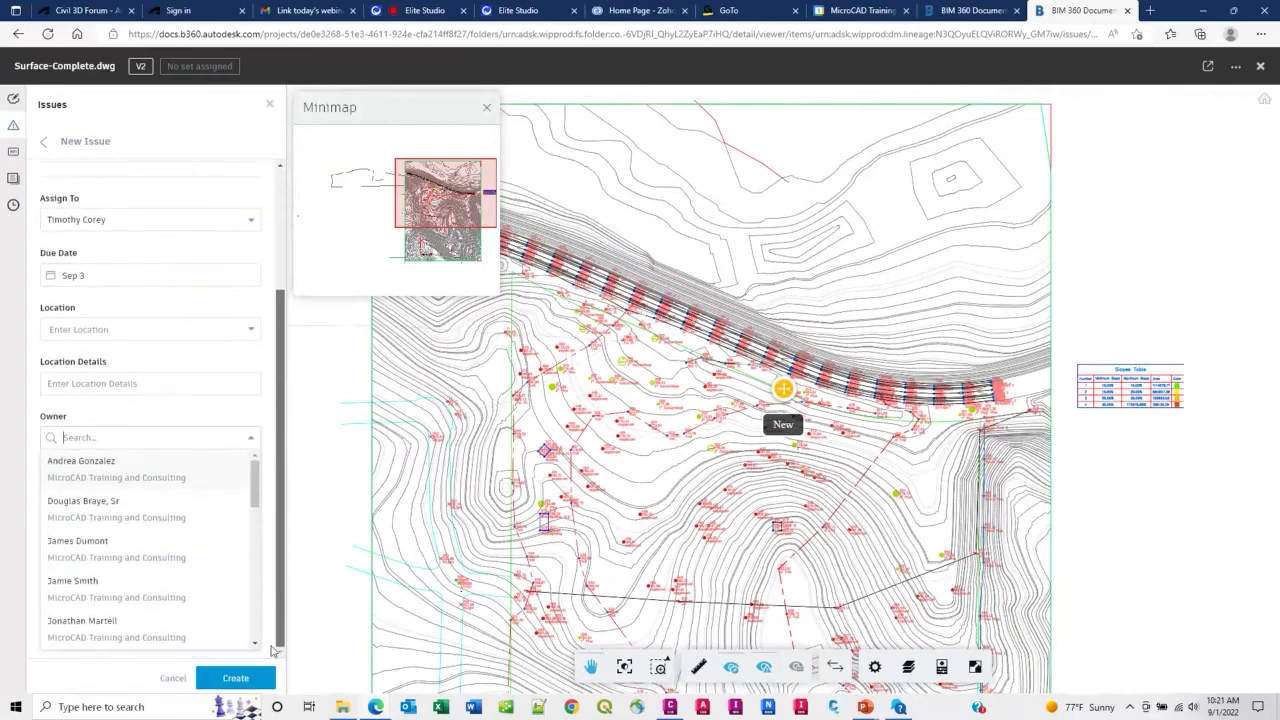
pyautogui.click(45, 585)
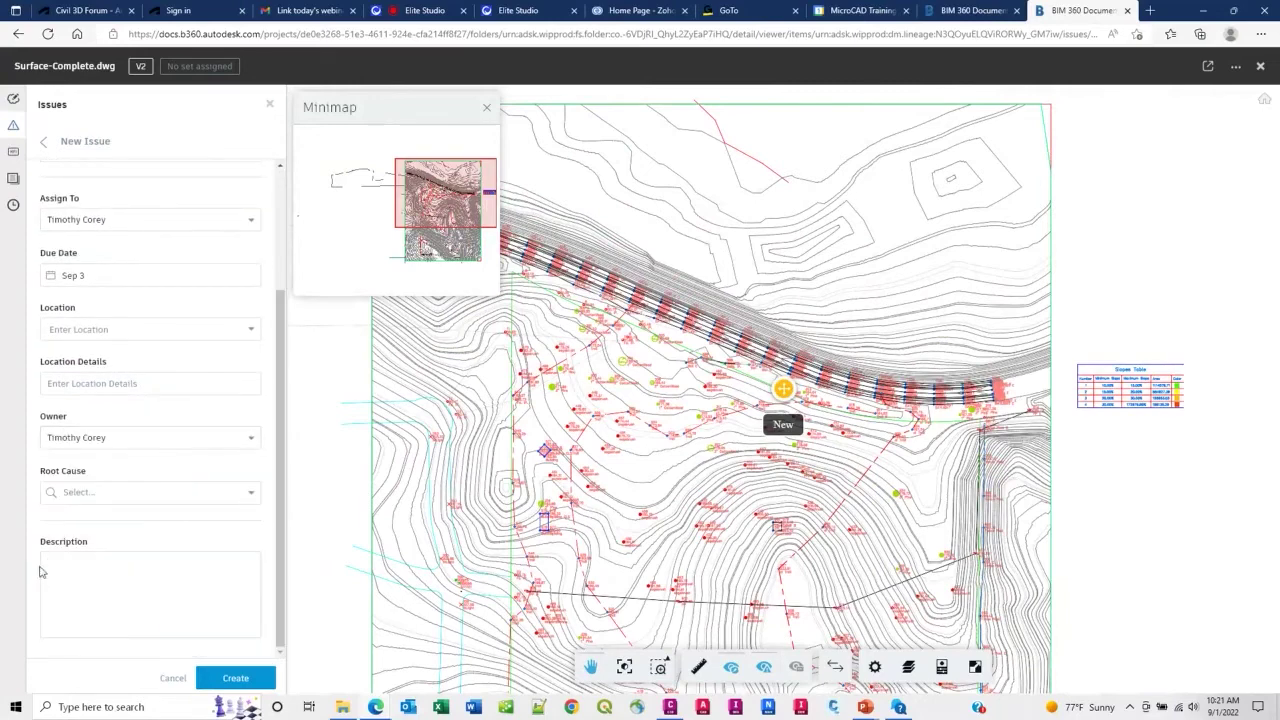
# - Set root cause Code Compliance and describe 'Take these trees out to comply with fire restrictions'
pyautogui.click(138, 494)
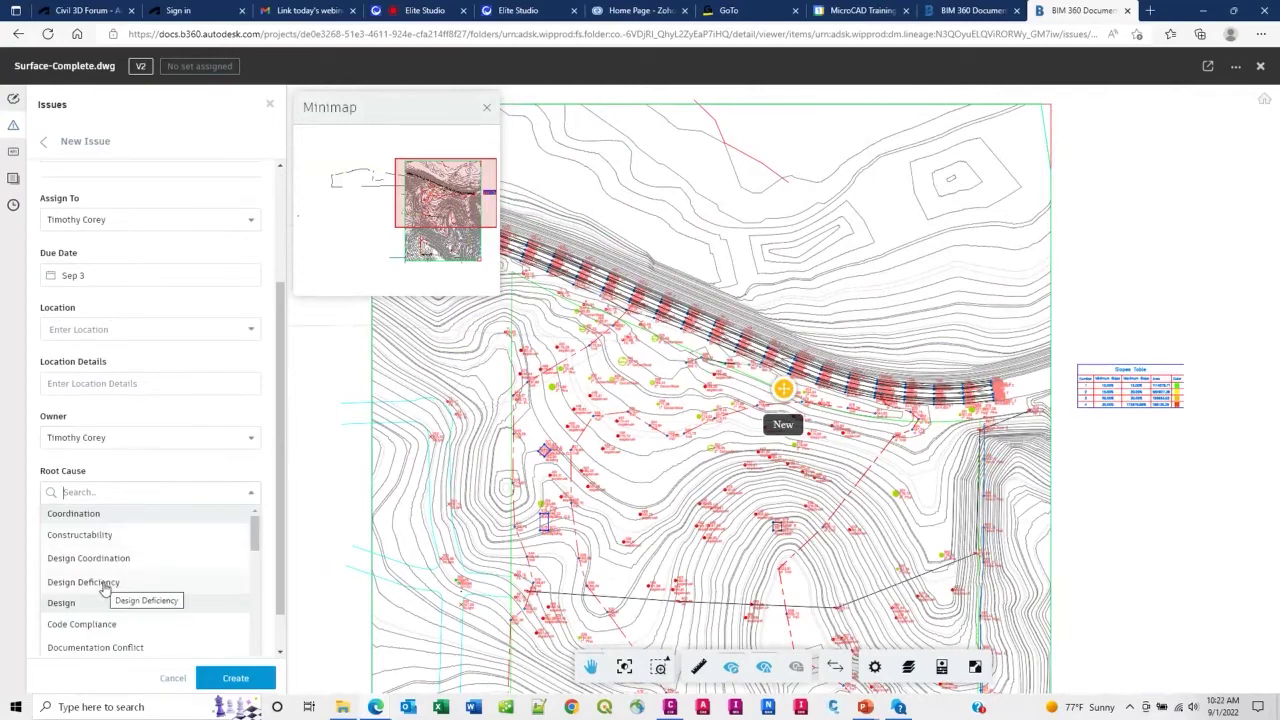
pyautogui.moveTo(253, 535); pyautogui.dragTo(253, 548)
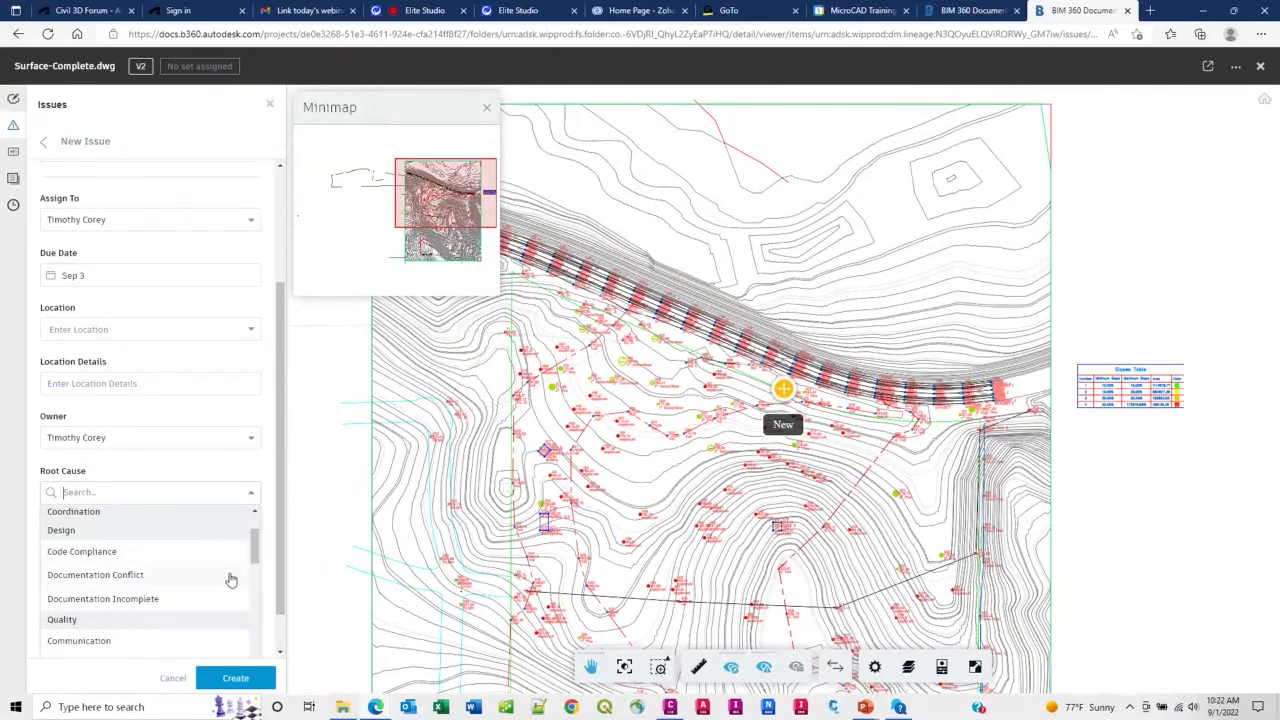
pyautogui.click(92, 555)
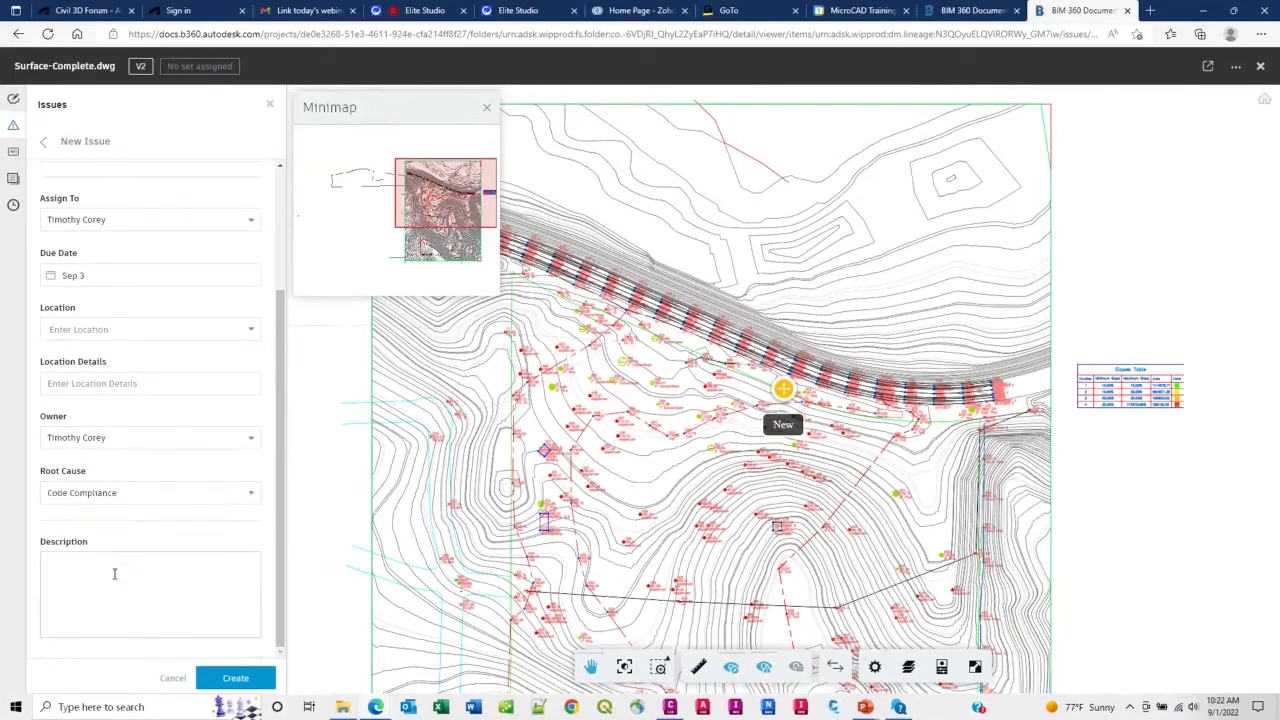
pyautogui.click(115, 569)
pyautogui.write('Ta')
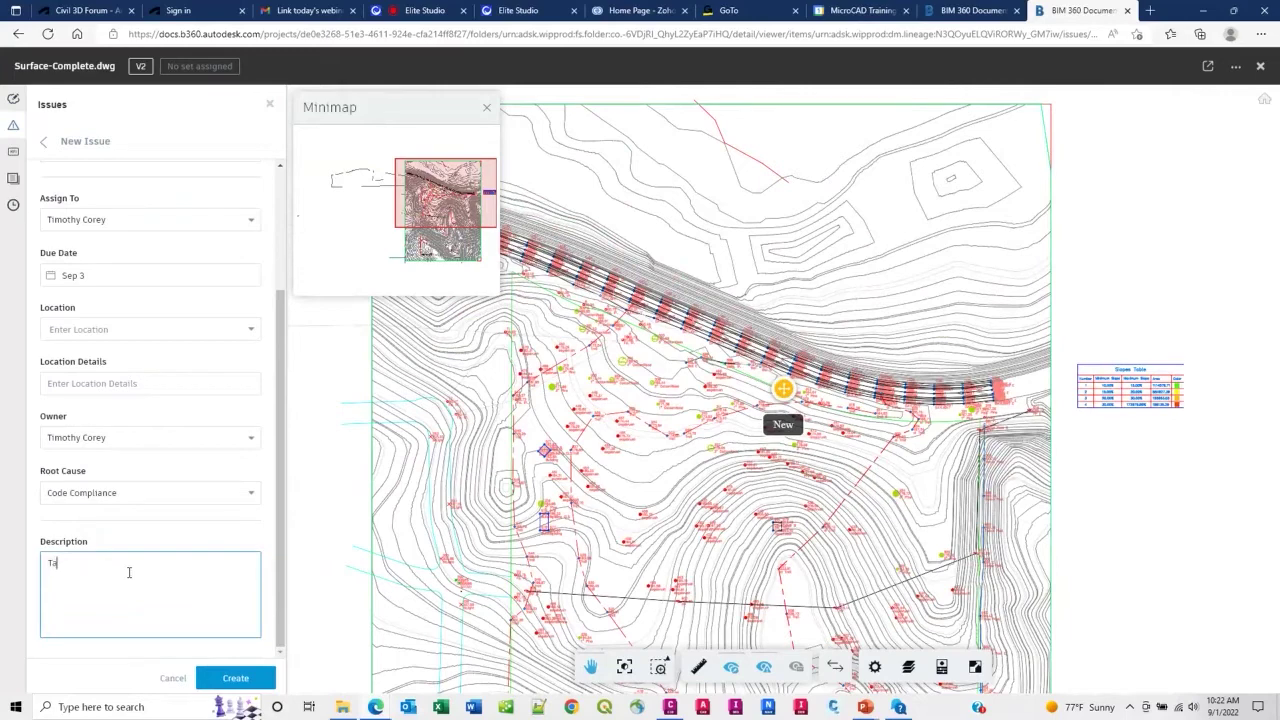
pyautogui.write('ke these trees out to comply with fire restrictions')
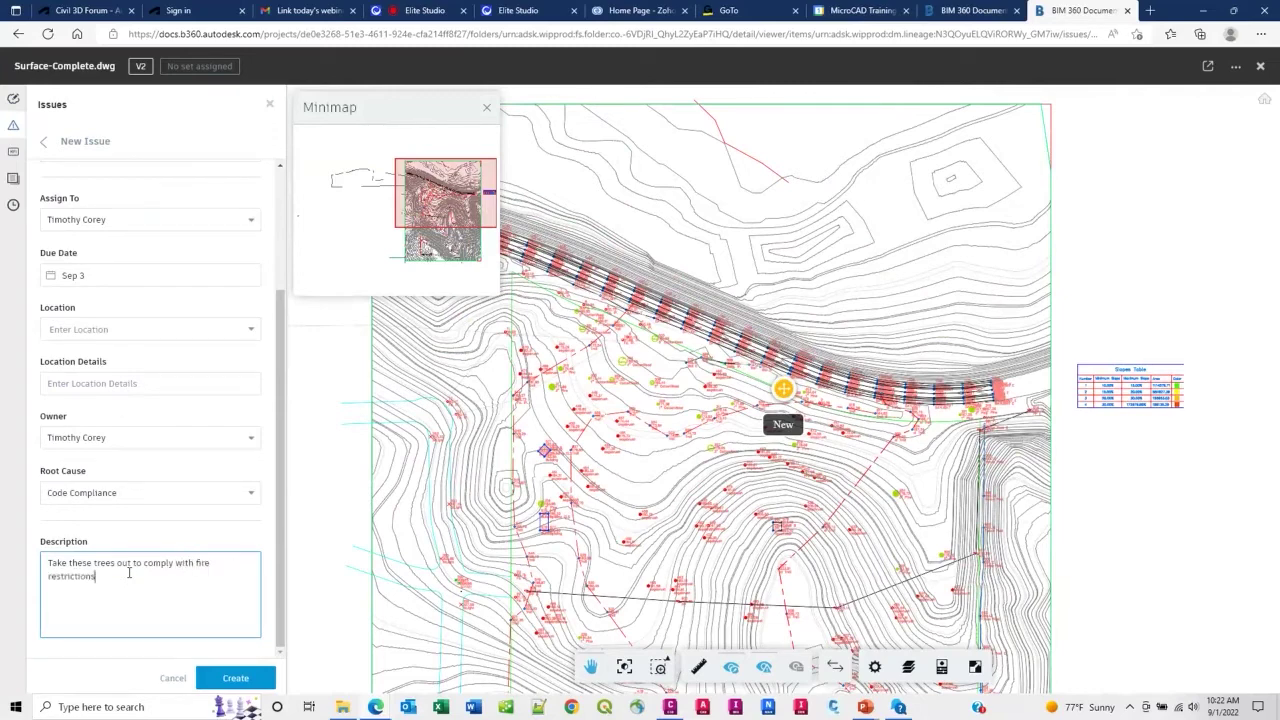
# - Save the issue, creating #5 'Remove Trees' with Open status
pyautogui.click(233, 678)
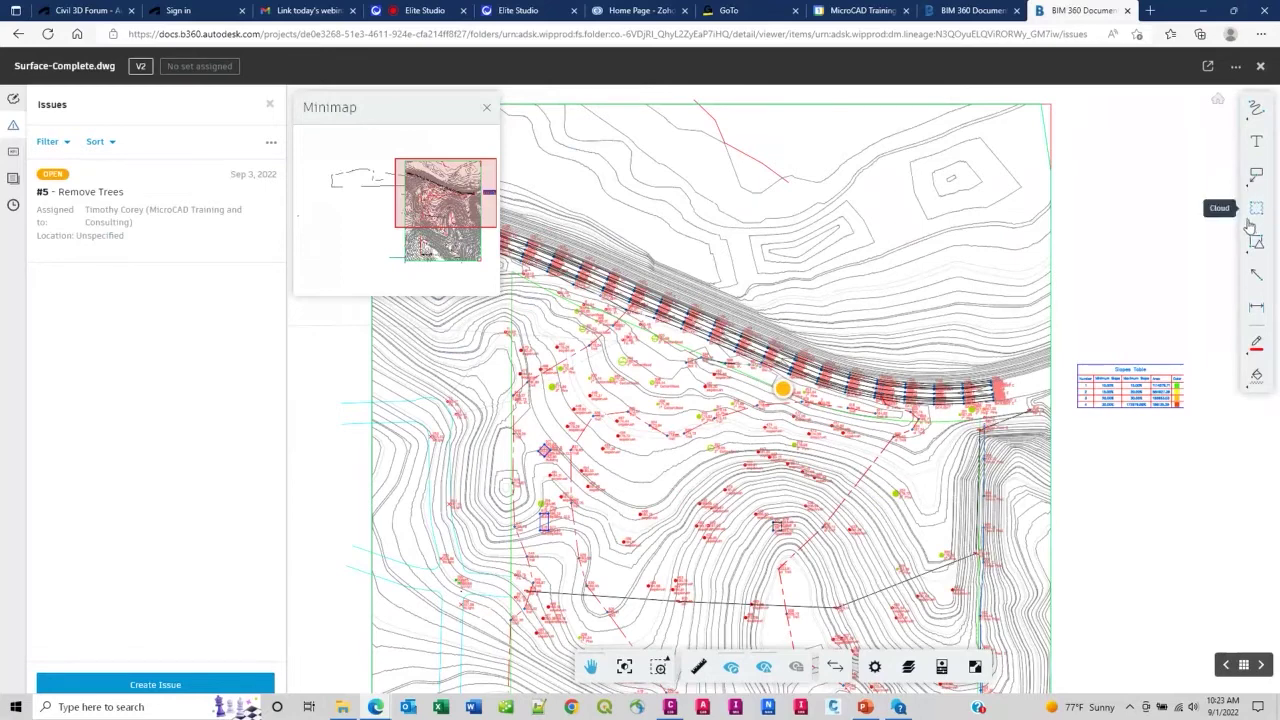
# - Draw a red polycloud through four corners around the contoured area north of the road
pyautogui.click(1250, 224)
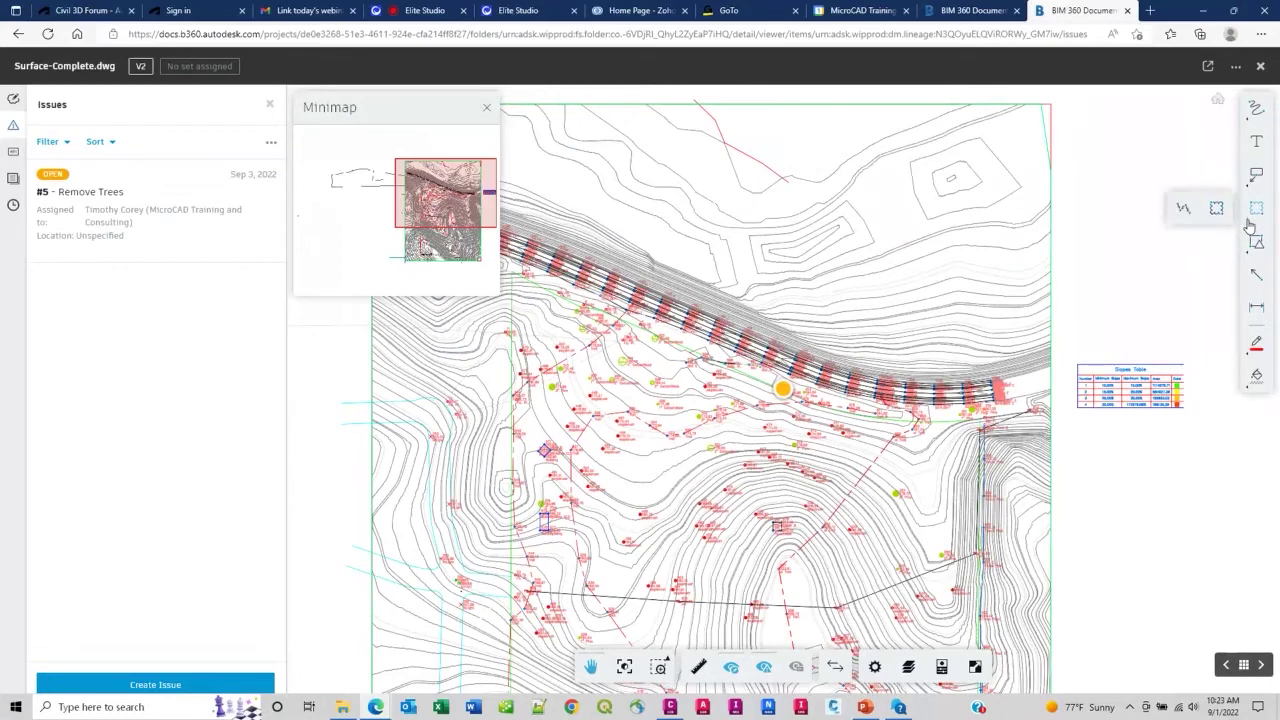
pyautogui.click(1181, 212)
pyautogui.click(712, 211)
pyautogui.click(1003, 153)
pyautogui.click(983, 350)
pyautogui.click(725, 310)
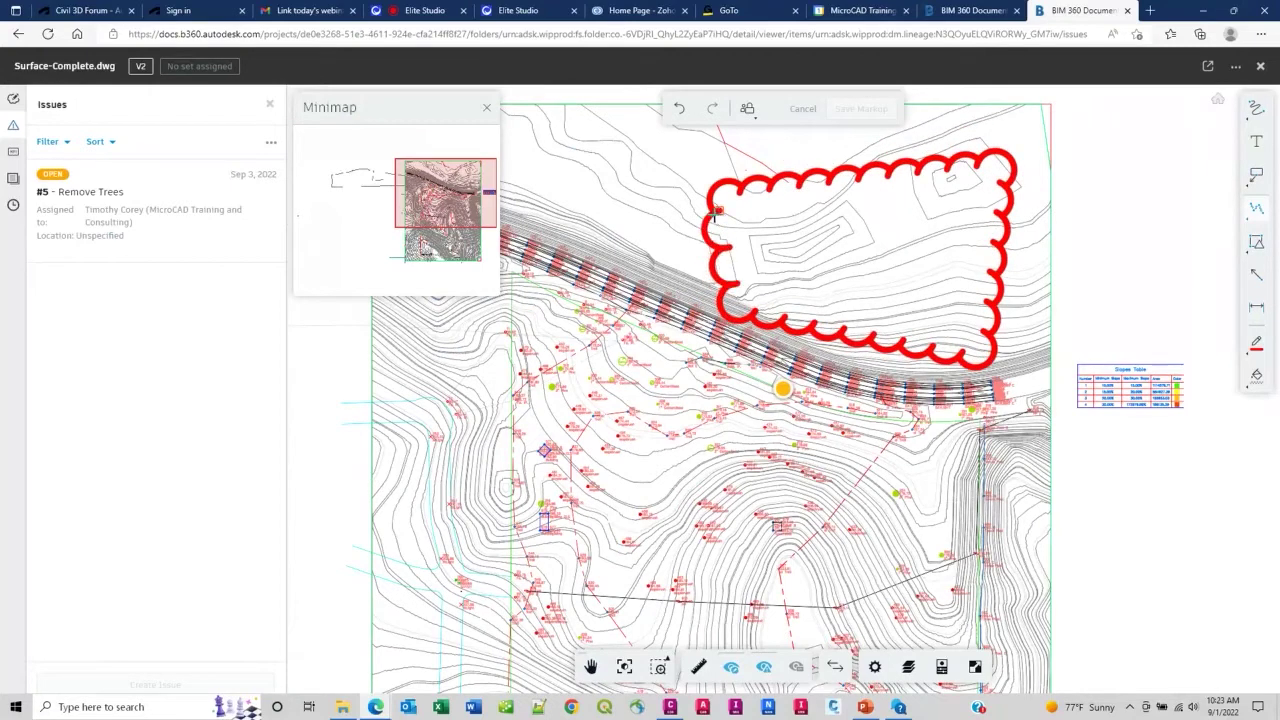
# - Close the polycloud and reduce its line thickness from 10 to 1
pyautogui.click(710, 212)
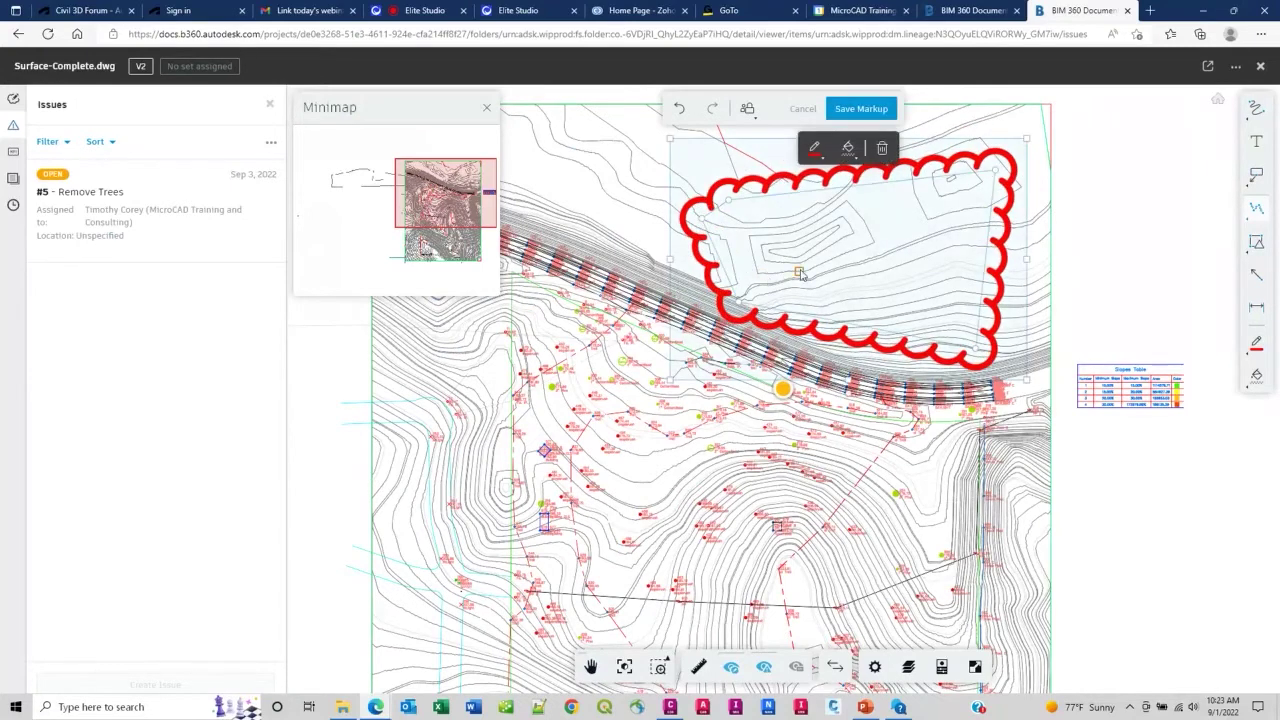
pyautogui.click(815, 149)
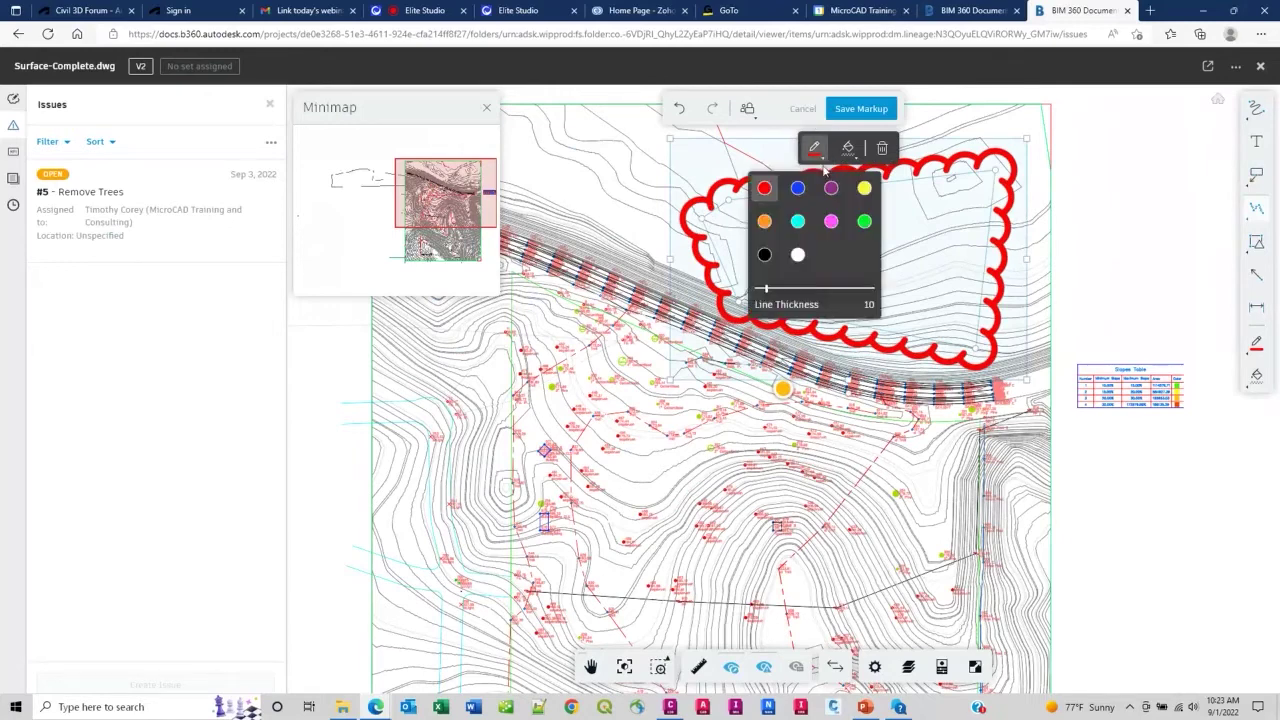
pyautogui.moveTo(767, 290); pyautogui.dragTo(751, 292)
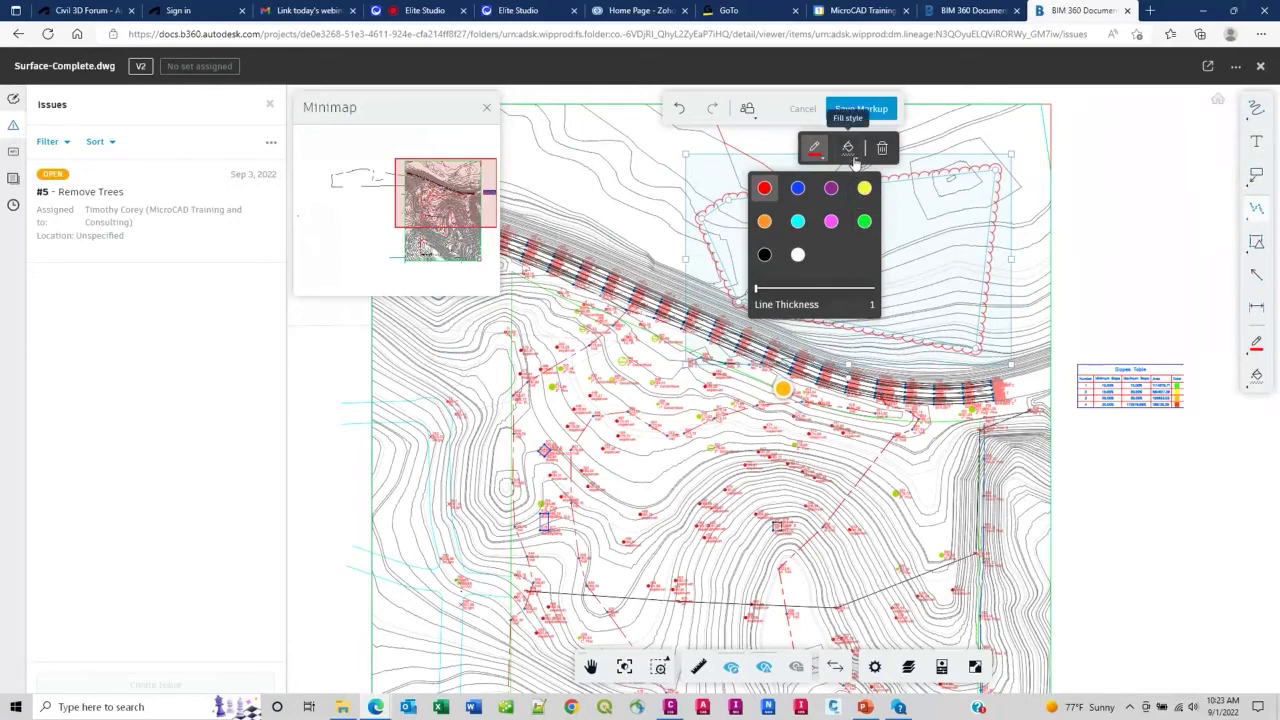
# - Add a callout reading 'Callout' into the cloud, with text decreased three times
pyautogui.click(822, 383)
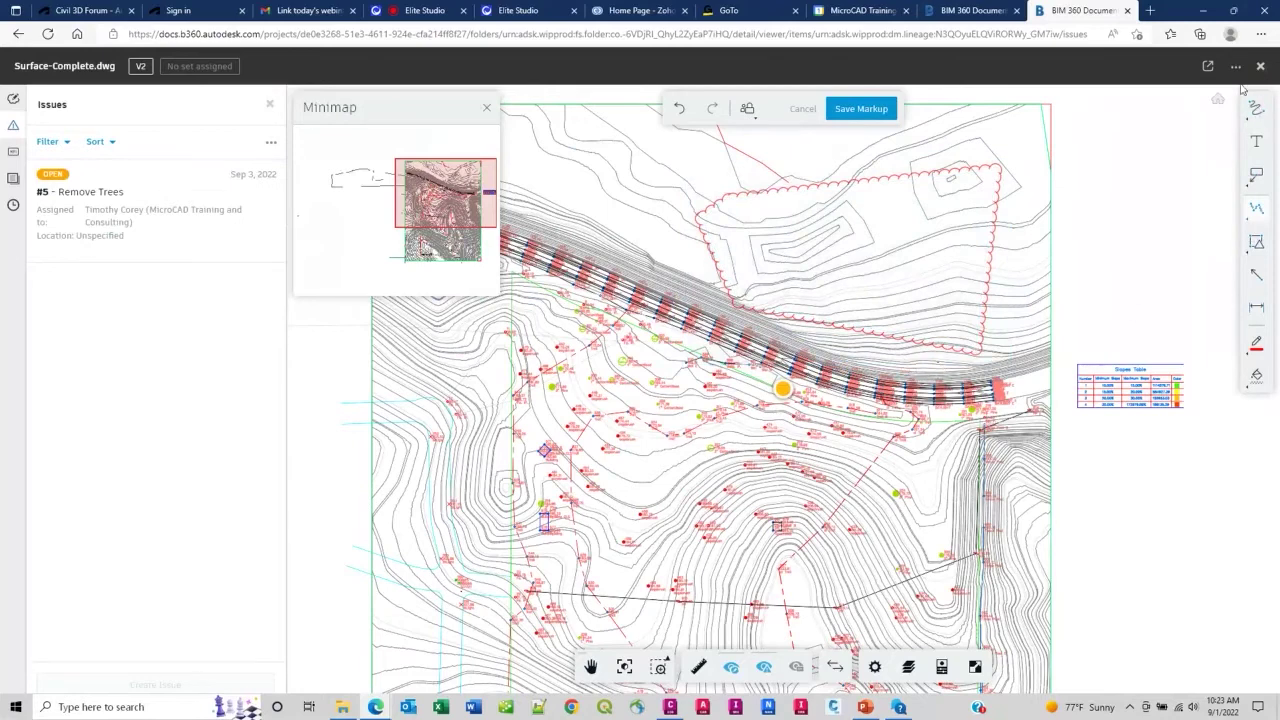
pyautogui.click(1249, 178)
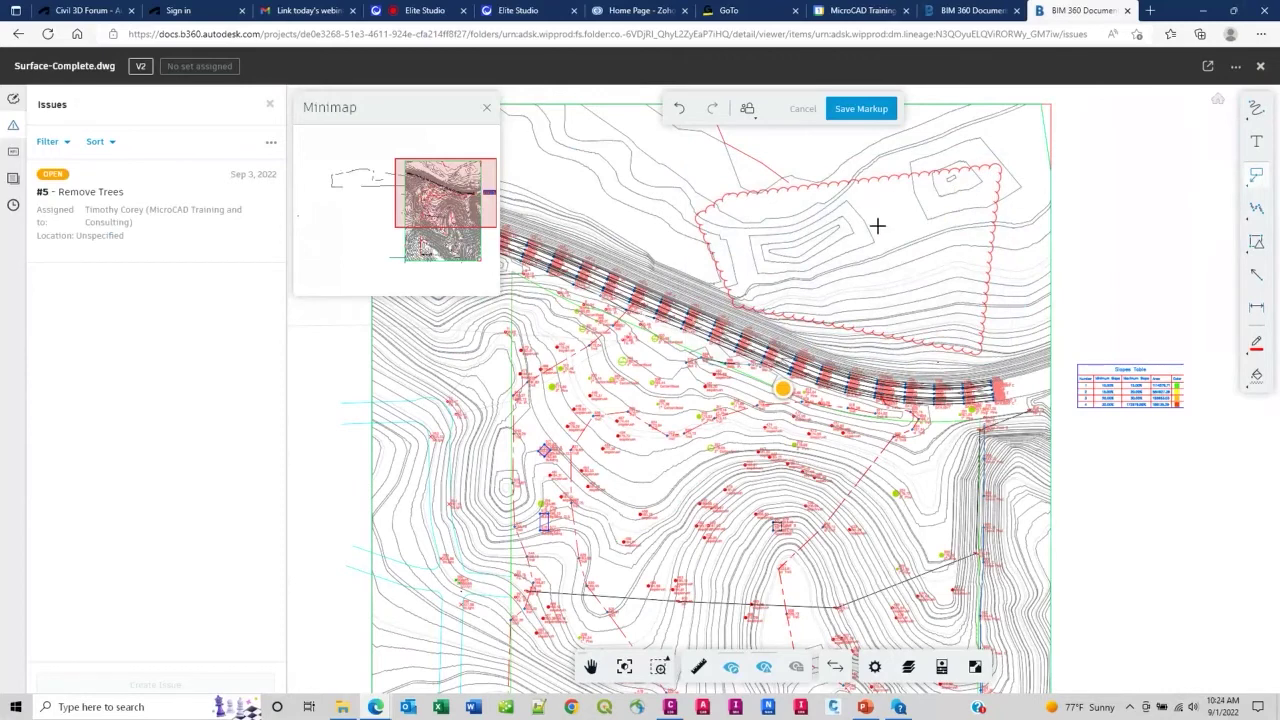
pyautogui.click(914, 183)
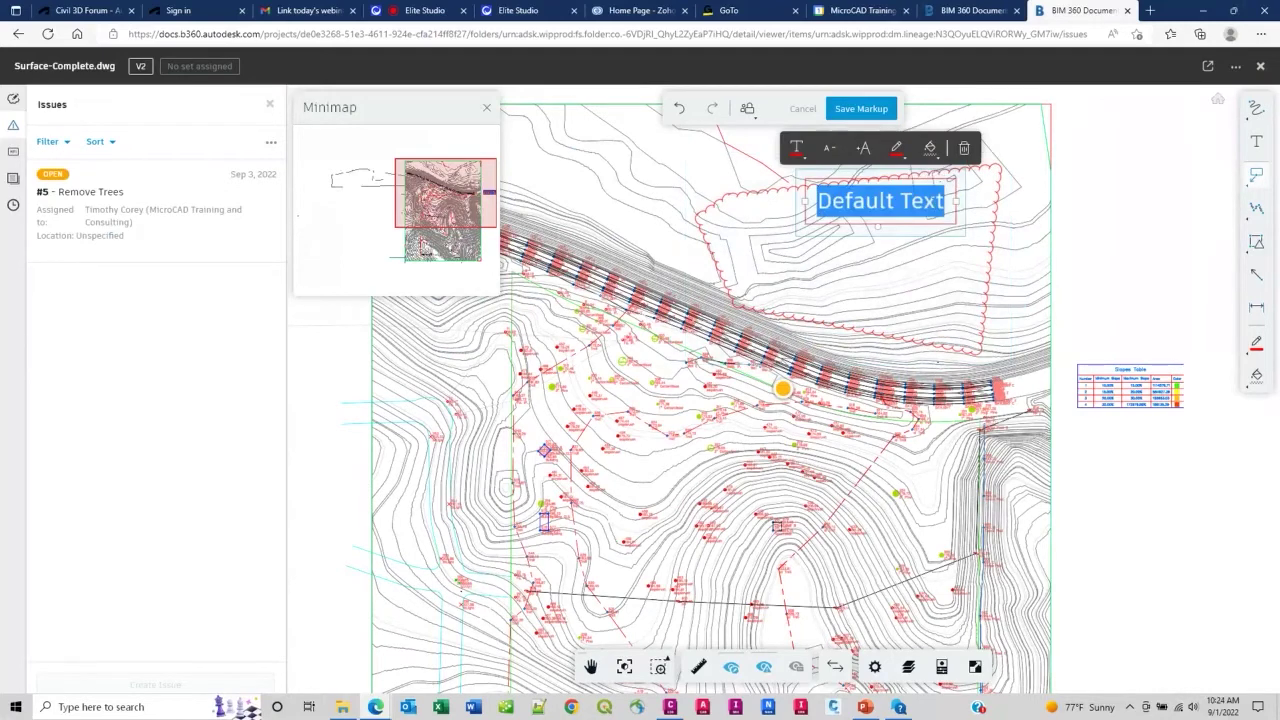
pyautogui.write('Callout')
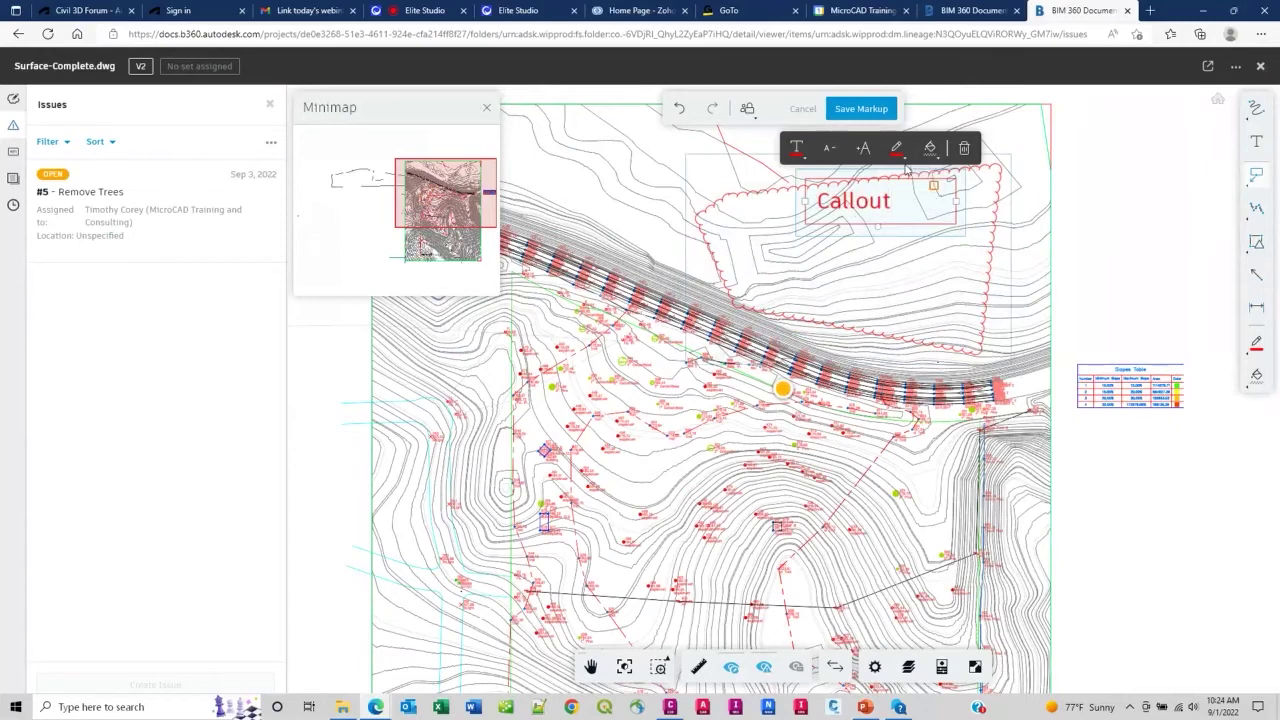
pyautogui.click(830, 148)
pyautogui.click(830, 149)
pyautogui.click(830, 149)
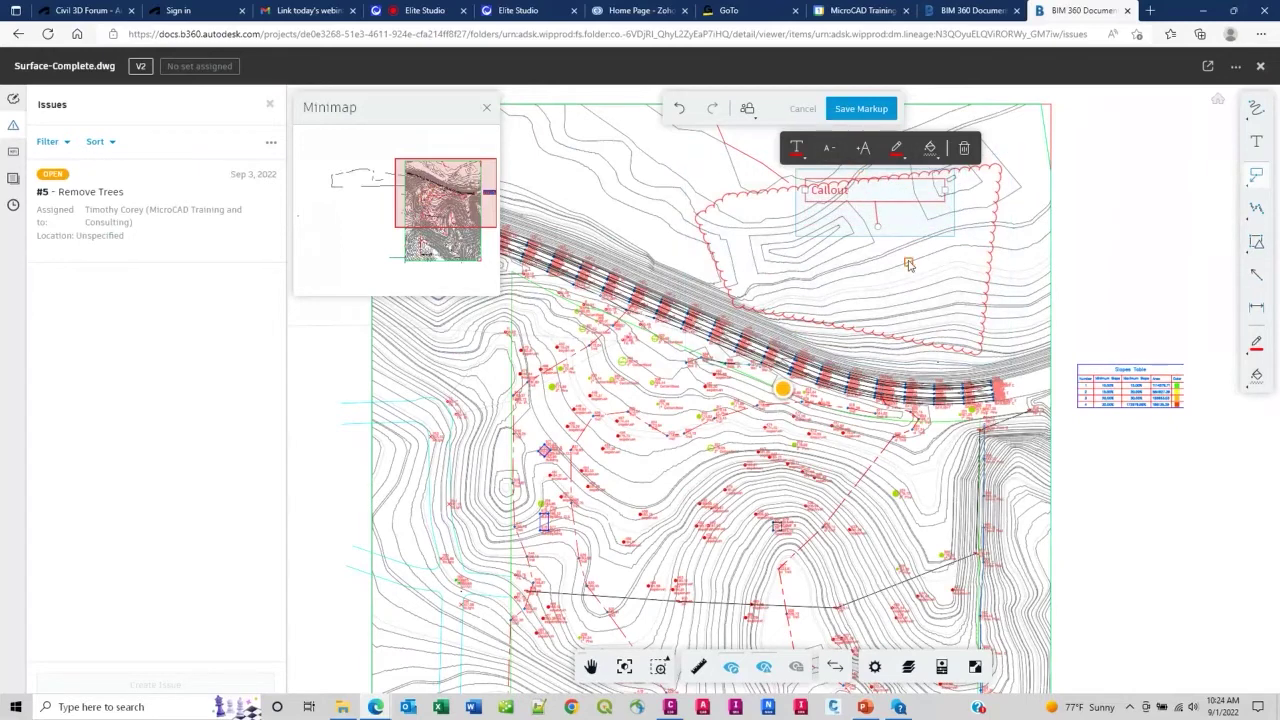
pyautogui.click(908, 263)
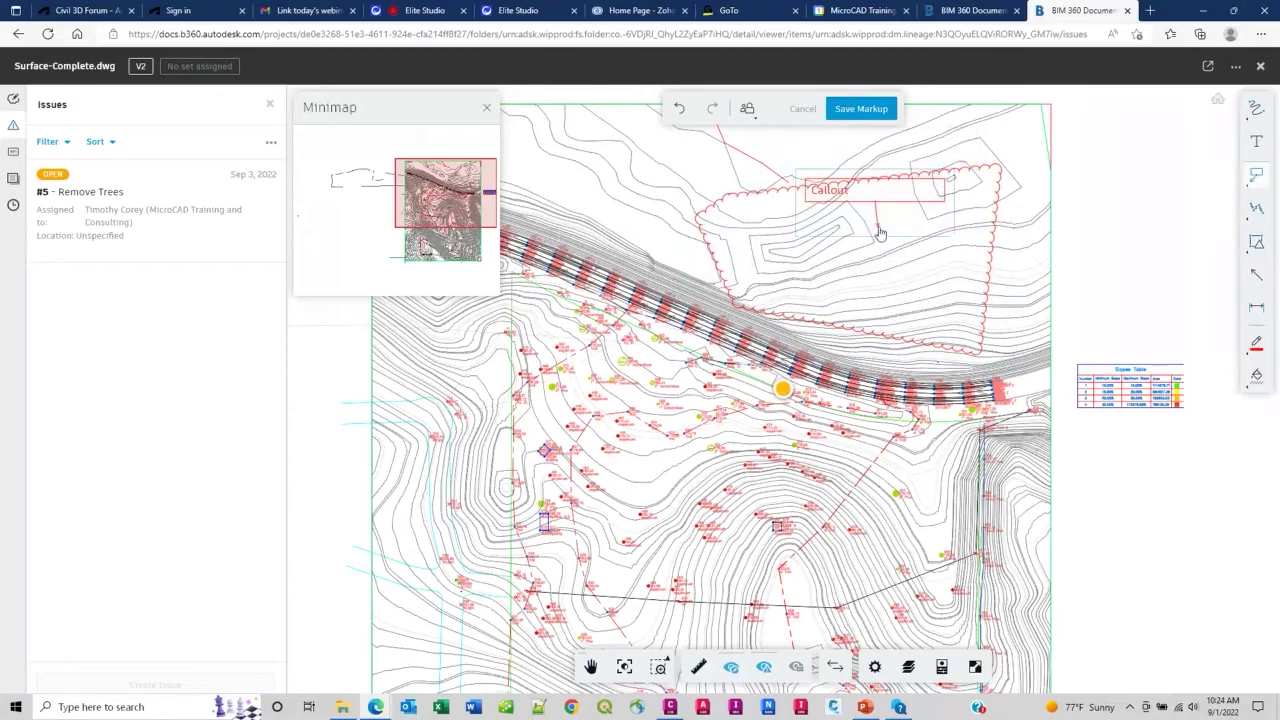
# - Move the callout up to sit above the cloud's upper right
pyautogui.click(885, 195)
pyautogui.moveTo(885, 195); pyautogui.dragTo(954, 151)
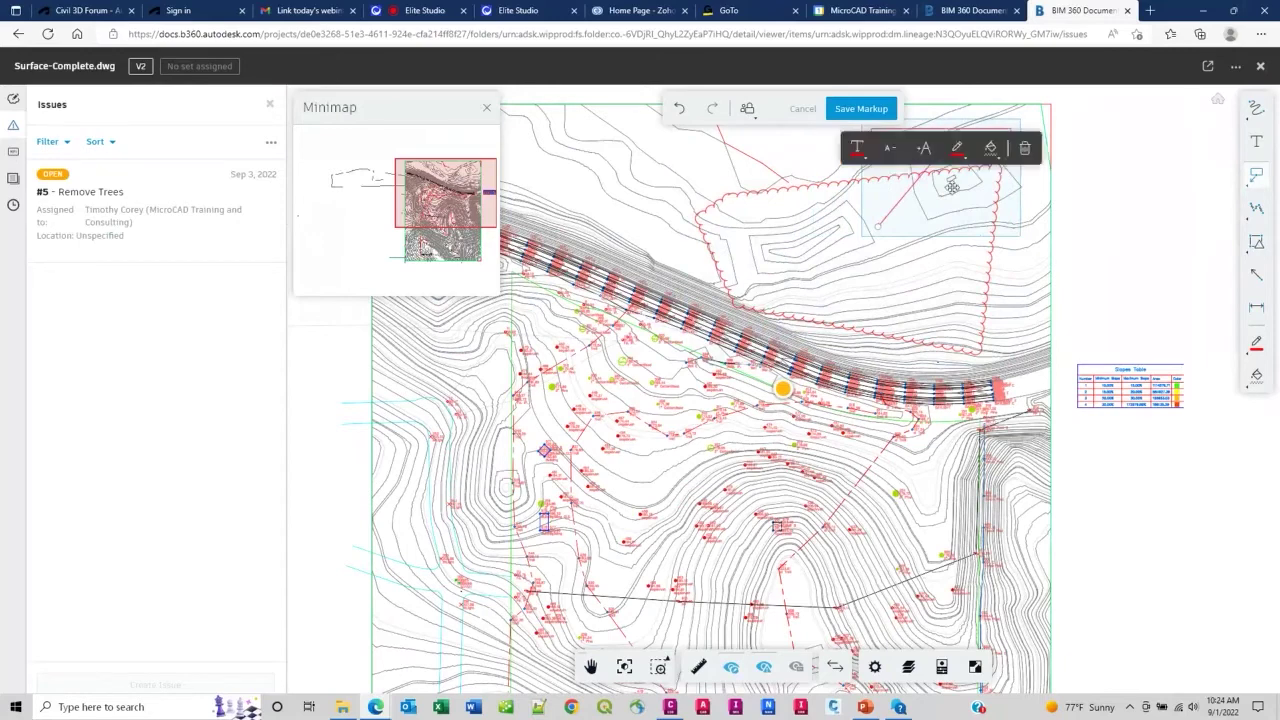
pyautogui.click(927, 297)
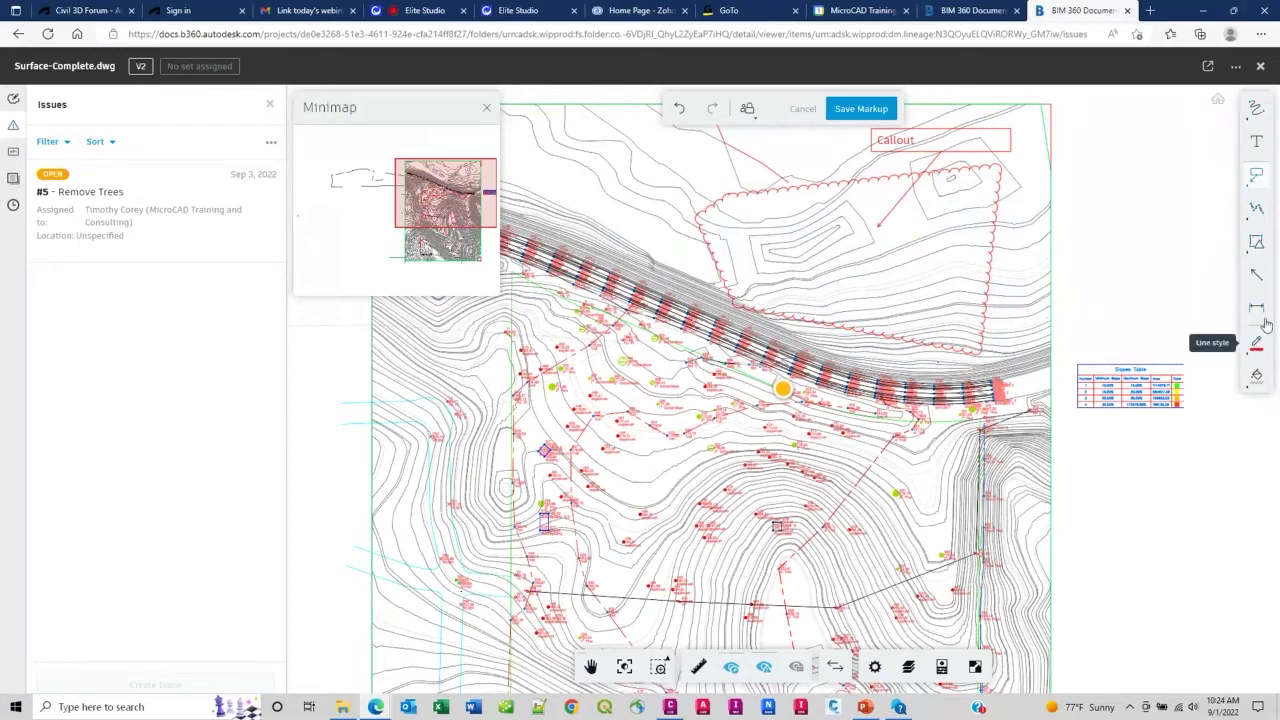
# - Sketch a red freehand loop around the contours just left of the revision cloud
pyautogui.moveTo(1259, 246)
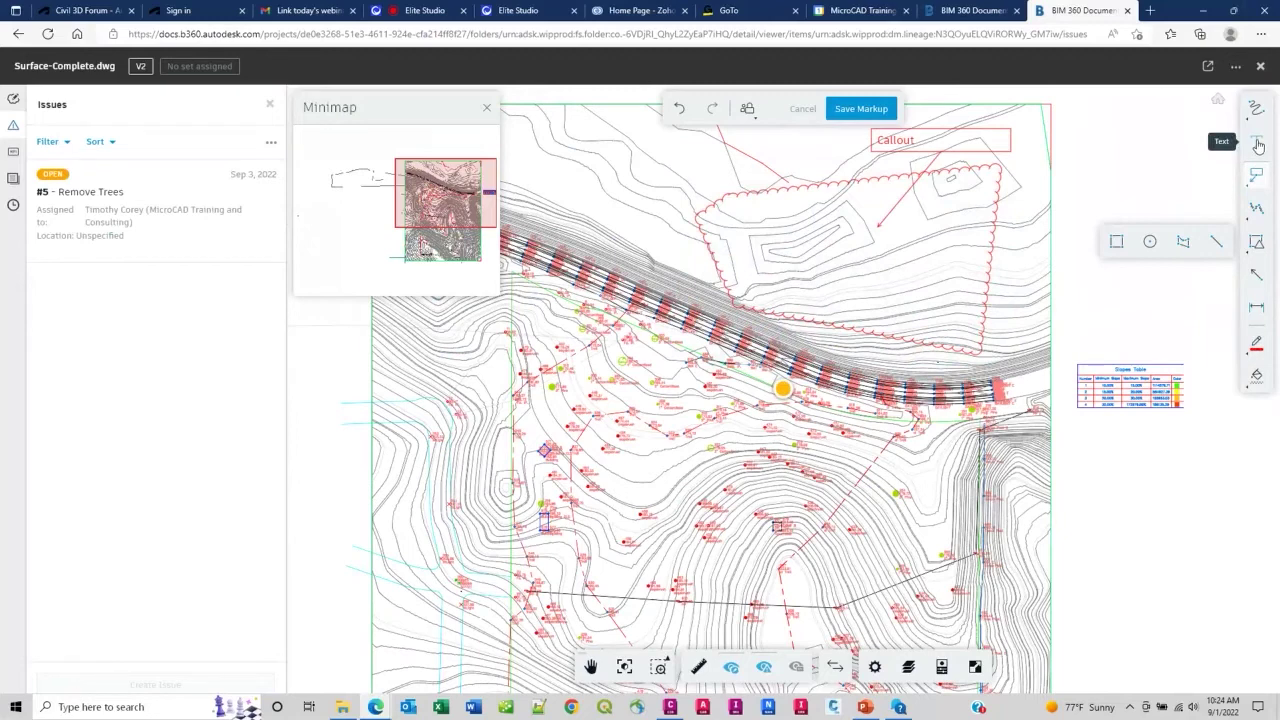
pyautogui.click(1257, 108)
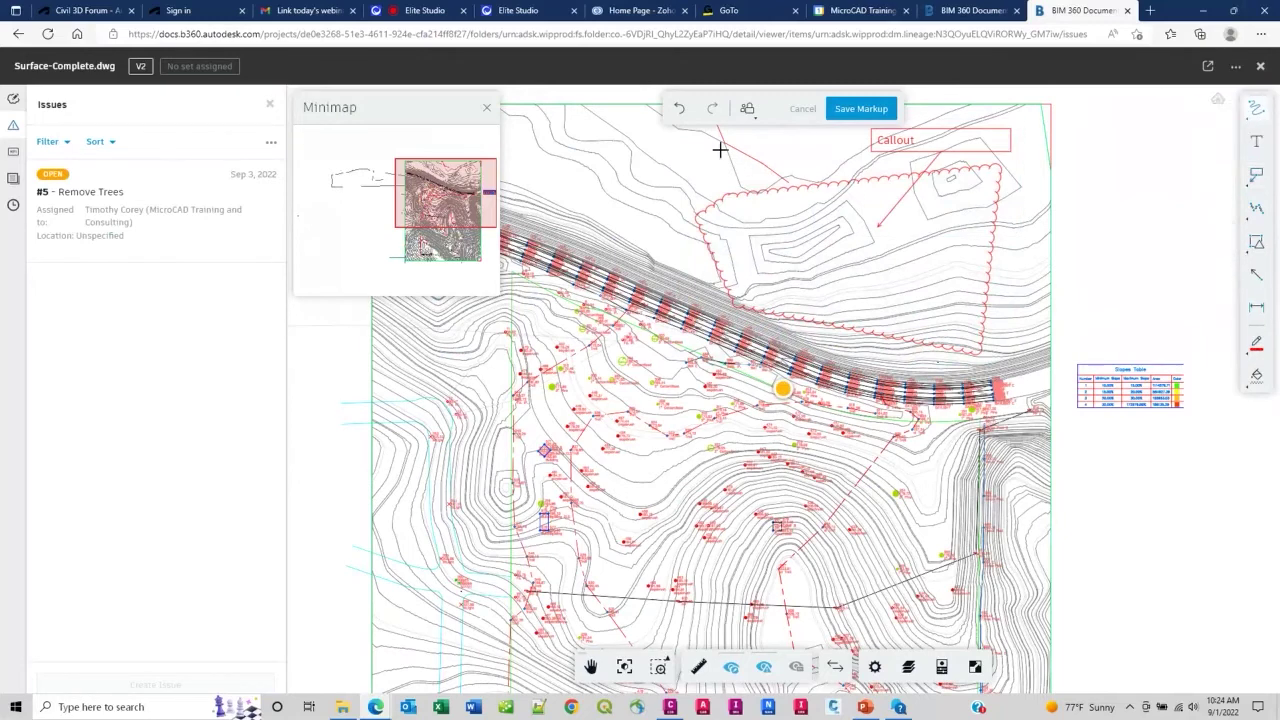
pyautogui.moveTo(720, 149)
pyautogui.mouseDown()
pyautogui.moveTo(633, 173)
pyautogui.moveTo(639, 187)
pyautogui.moveTo(717, 192)
pyautogui.moveTo(713, 241)
pyautogui.moveTo(664, 233)
pyautogui.moveTo(606, 261)
pyautogui.moveTo(695, 293)
pyautogui.moveTo(685, 342)
pyautogui.moveTo(626, 347)
pyautogui.moveTo(593, 317)
pyautogui.moveTo(566, 247)
pyautogui.moveTo(579, 190)
pyautogui.moveTo(649, 140)
pyautogui.moveTo(716, 149)
pyautogui.mouseUp()
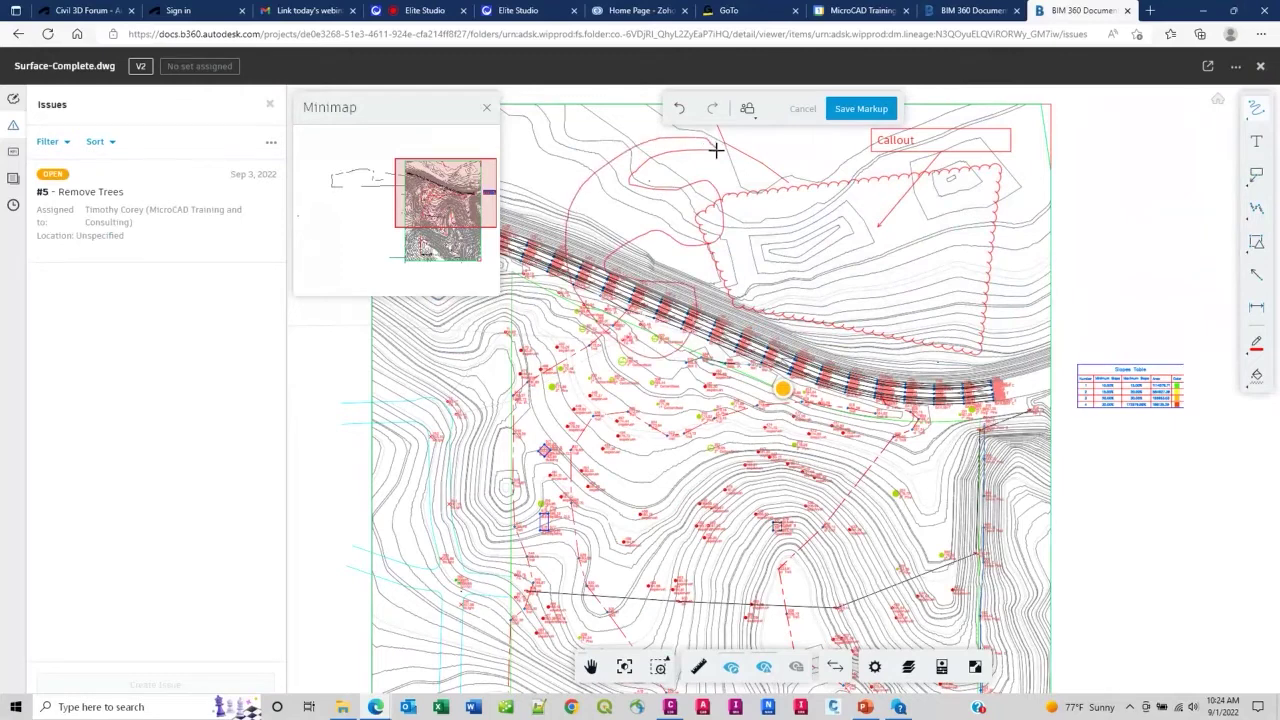
# - In the layer list, hide V-NODE and toggle V-ROAD-DTCH and C-PROP-LINE-E off and on
pyautogui.click(908, 667)
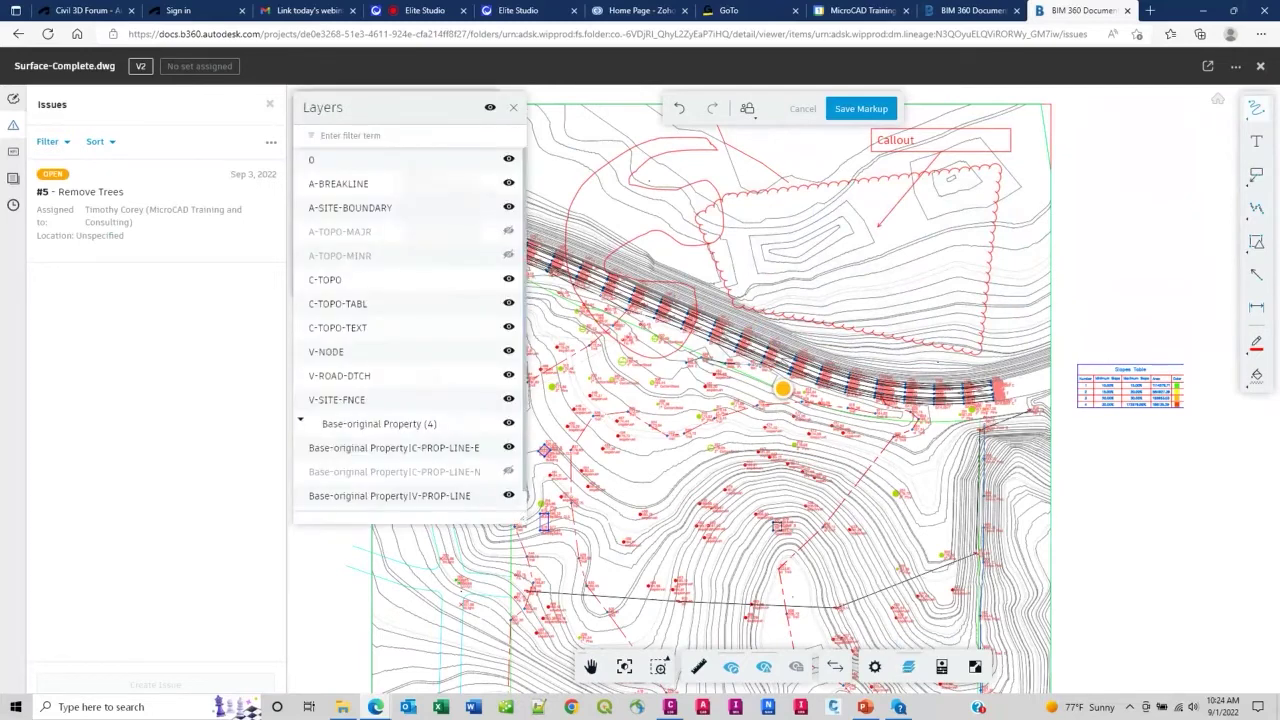
pyautogui.scroll(-1, 410, 410)
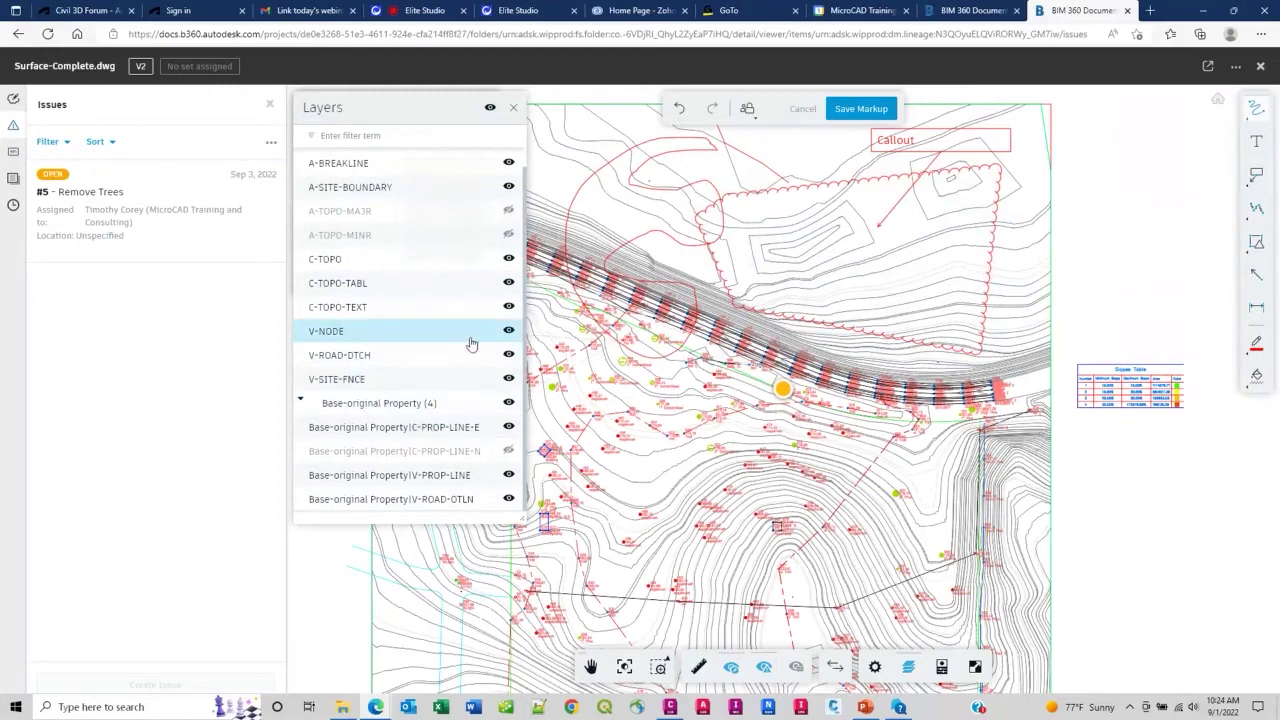
pyautogui.click(509, 331)
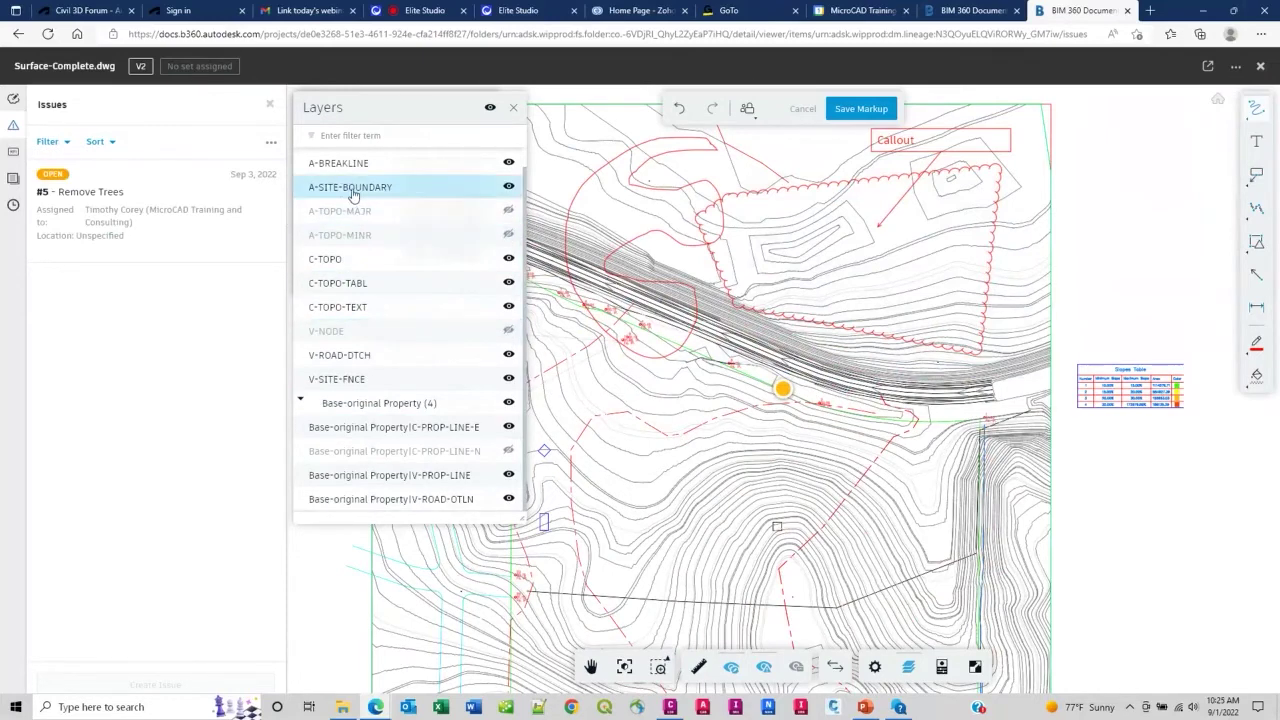
pyautogui.scroll(1, 352, 194)
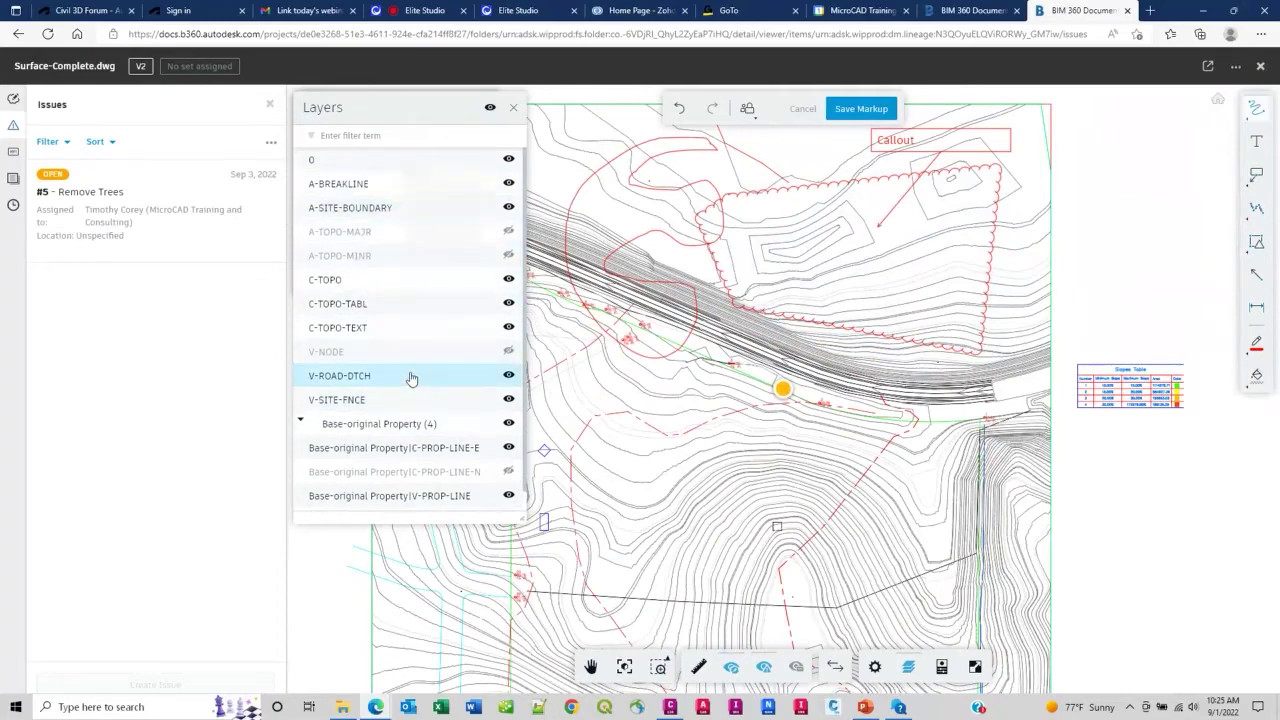
pyautogui.click(508, 376)
pyautogui.click(509, 377)
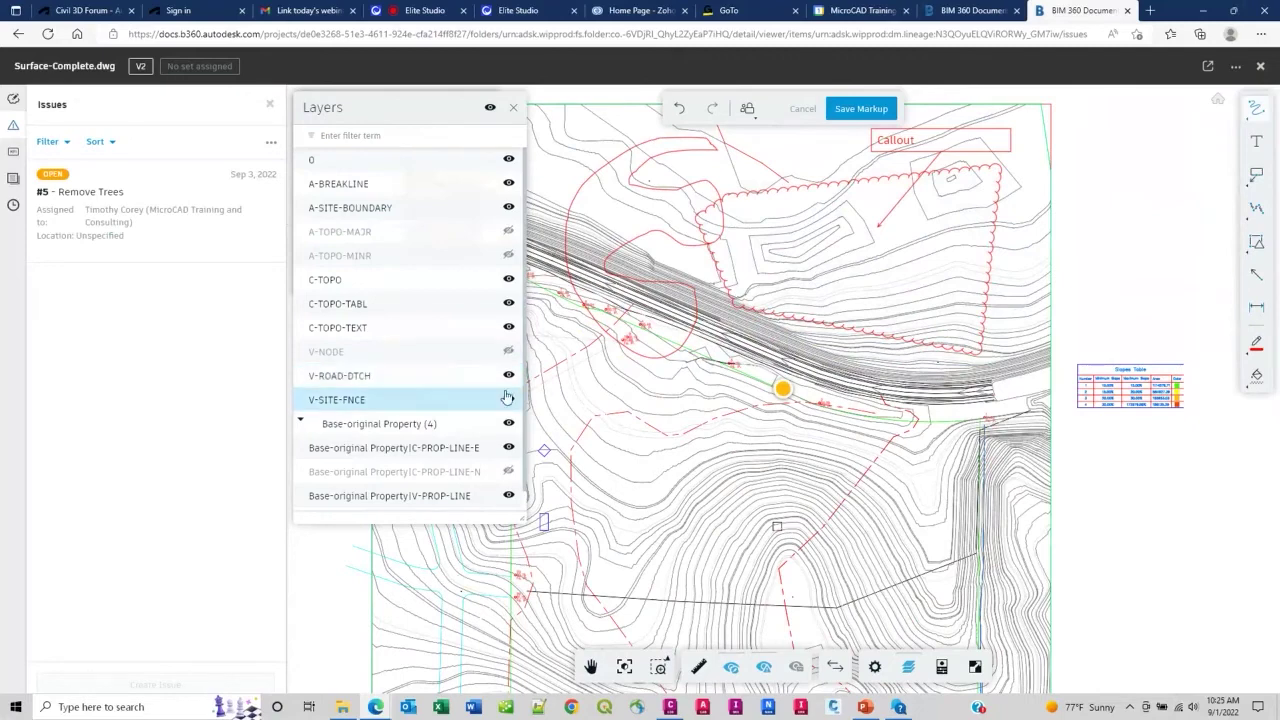
pyautogui.click(508, 448)
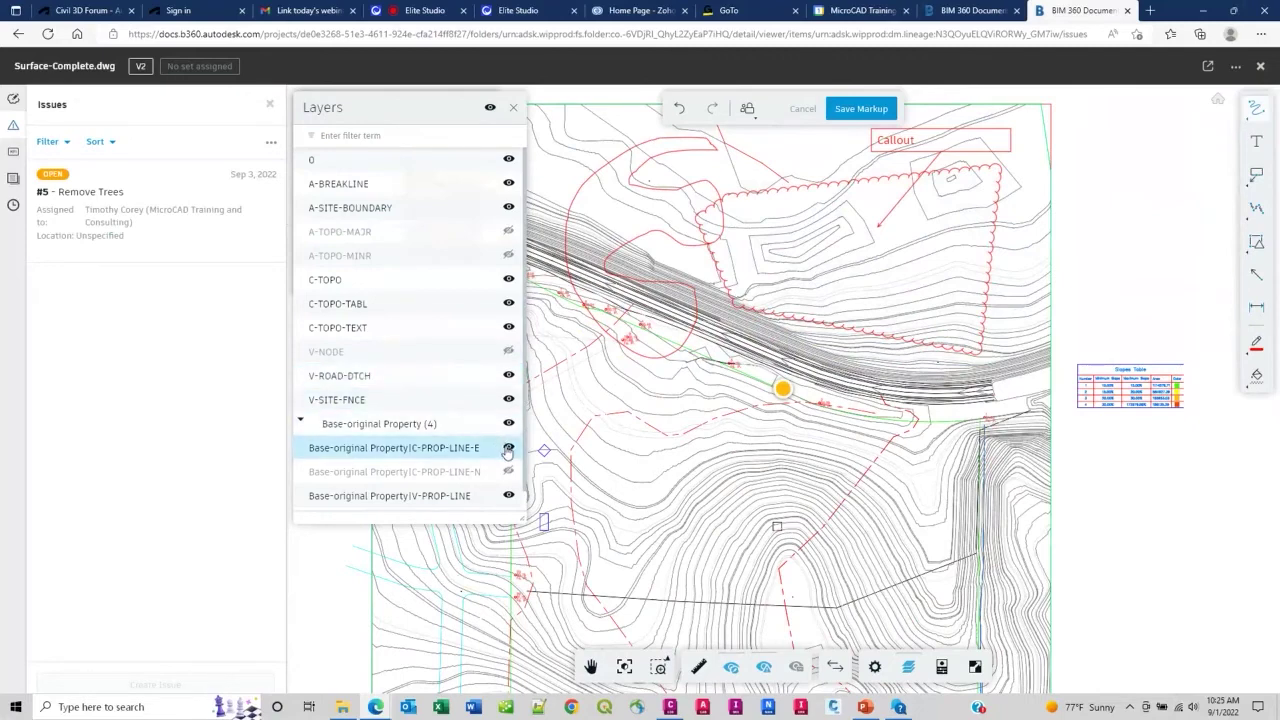
pyautogui.click(508, 448)
# - Hide every layer at once with the header eye, then make all layers visible again
pyautogui.scroll(-1, 423, 491)
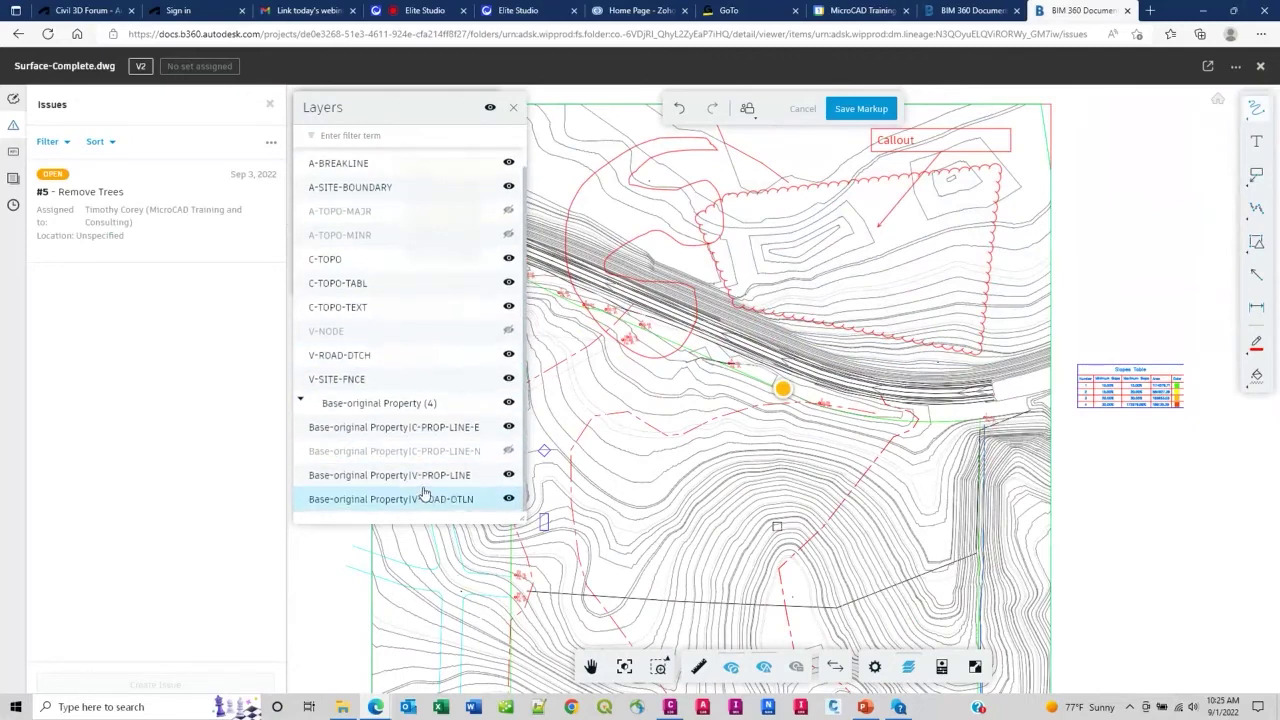
pyautogui.scroll(1, 405, 372)
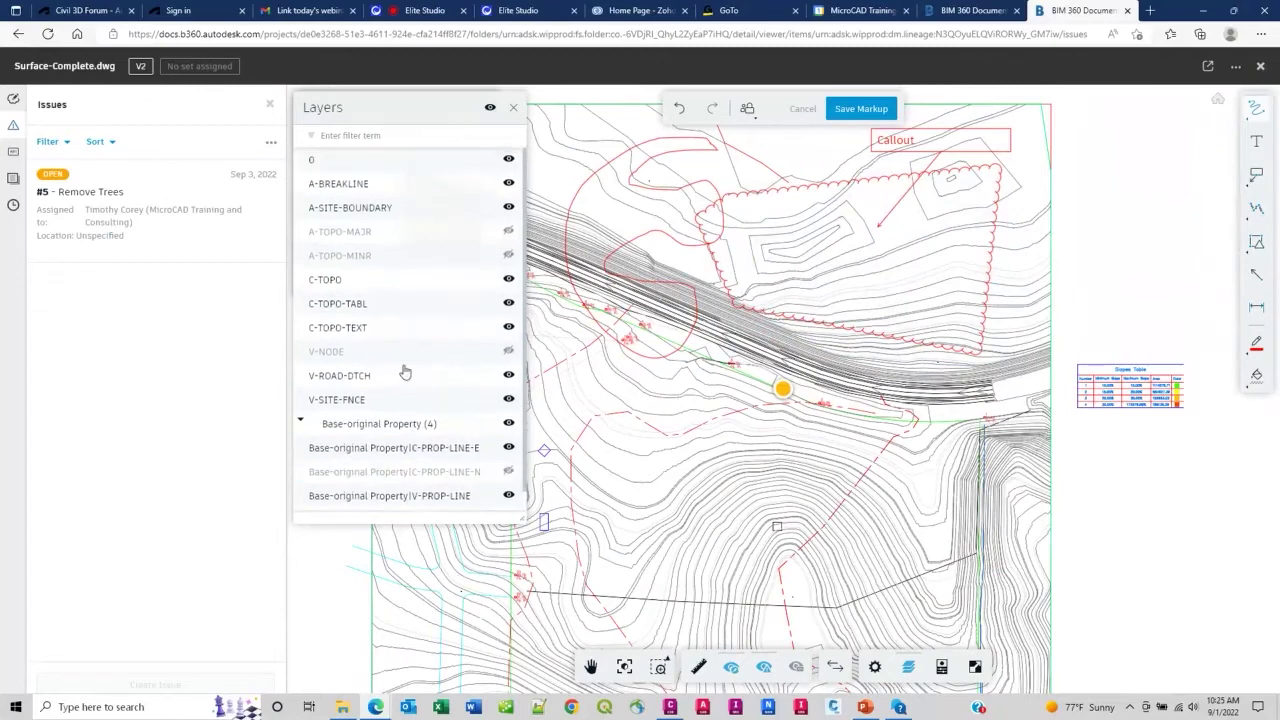
pyautogui.click(490, 108)
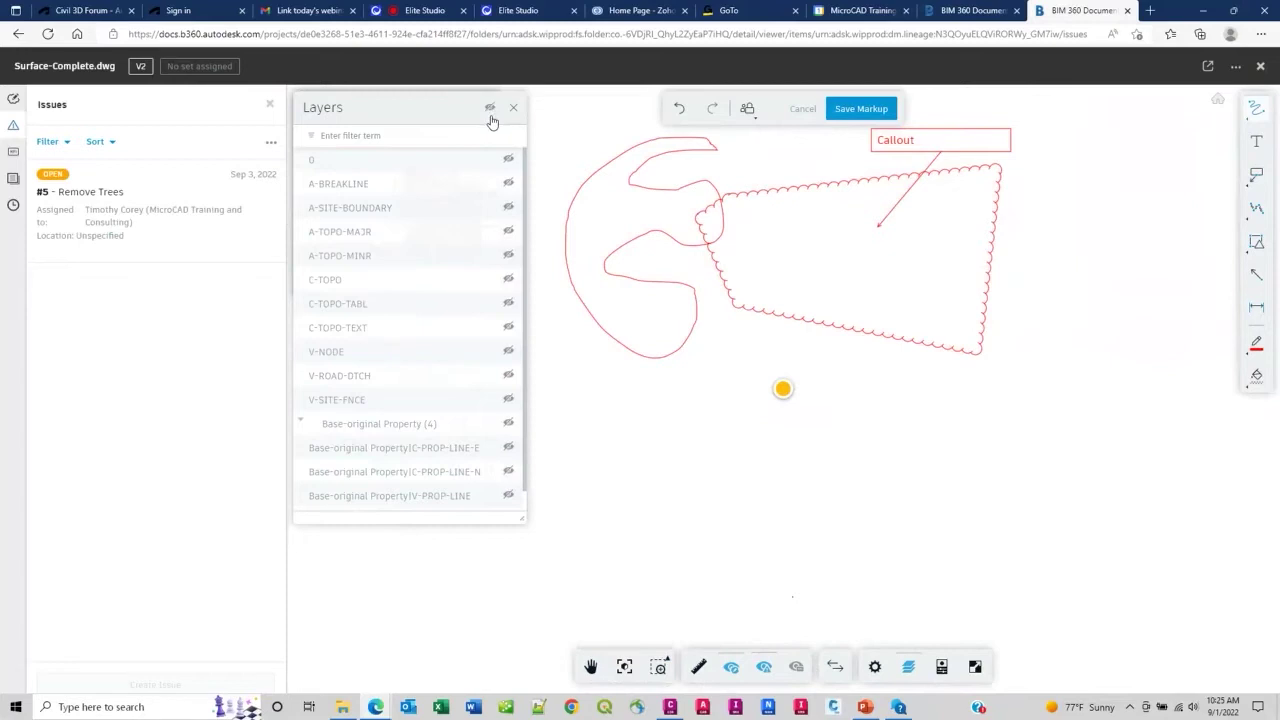
pyautogui.click(490, 108)
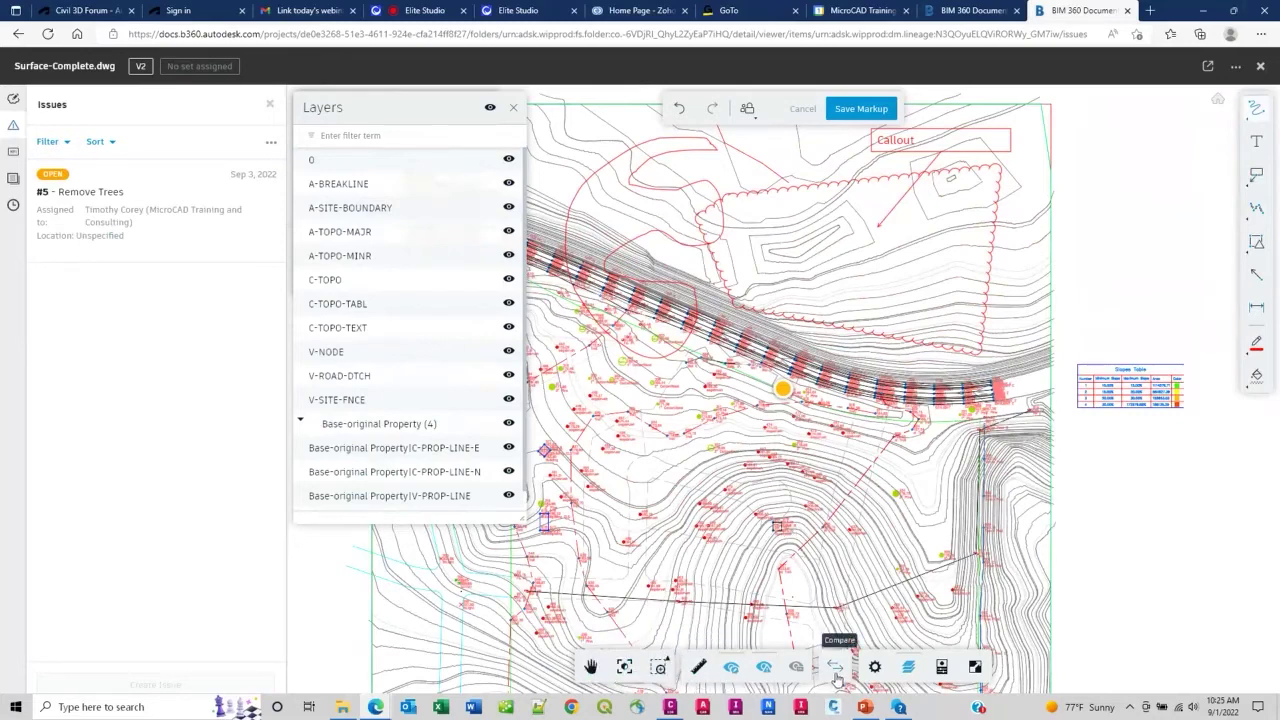
# - Open the empty Properties panel and zoom in on the drawing
pyautogui.click(940, 670)
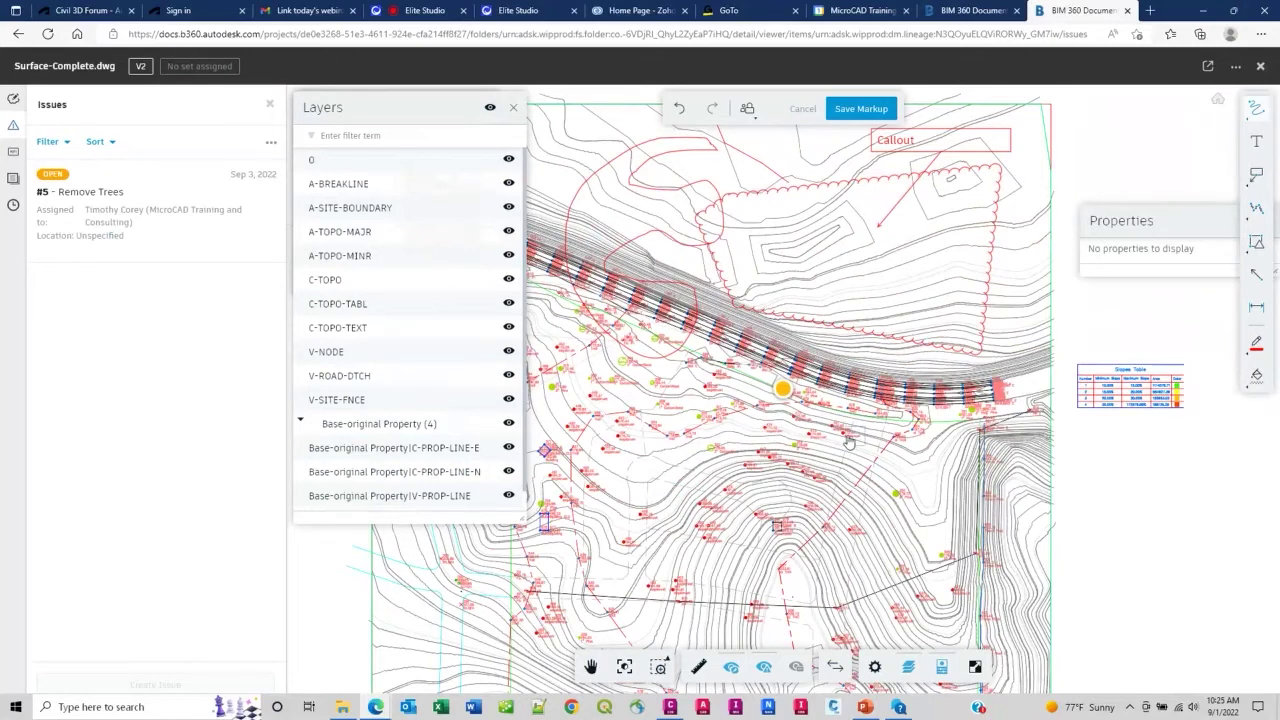
pyautogui.scroll(1, 848, 442)
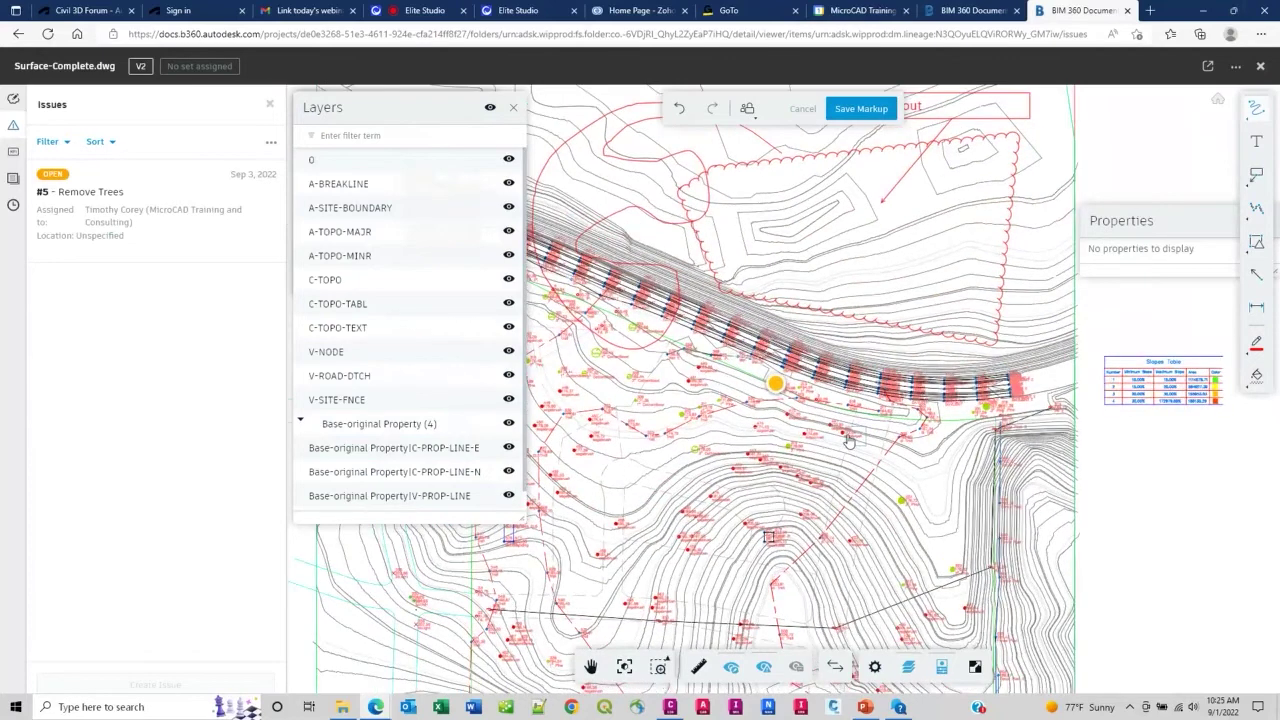
pyautogui.scroll(1, 848, 442)
pyautogui.scroll(2, 846, 435)
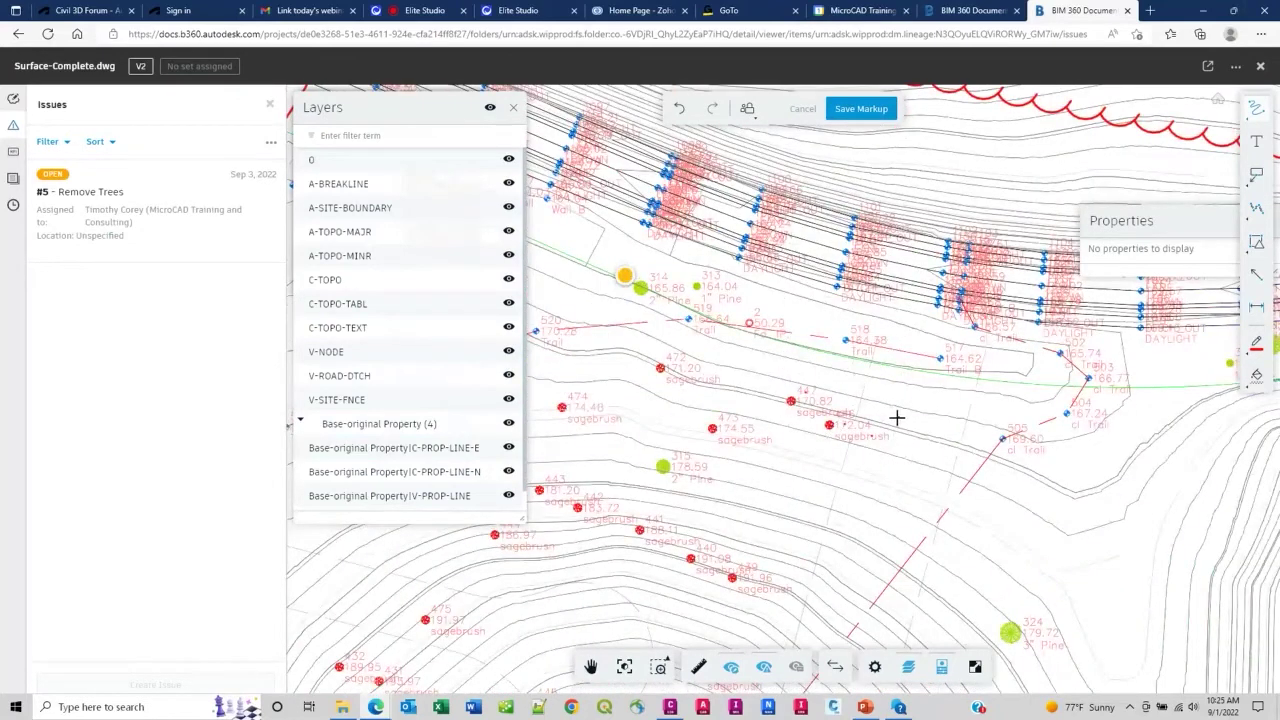
# - Circle the sagebrush symbol freehand, view the markup fill colours, and move the Properties panel aside
pyautogui.moveTo(897, 418)
pyautogui.mouseDown()
pyautogui.moveTo(840, 448)
pyautogui.moveTo(830, 422)
pyautogui.mouseUp()
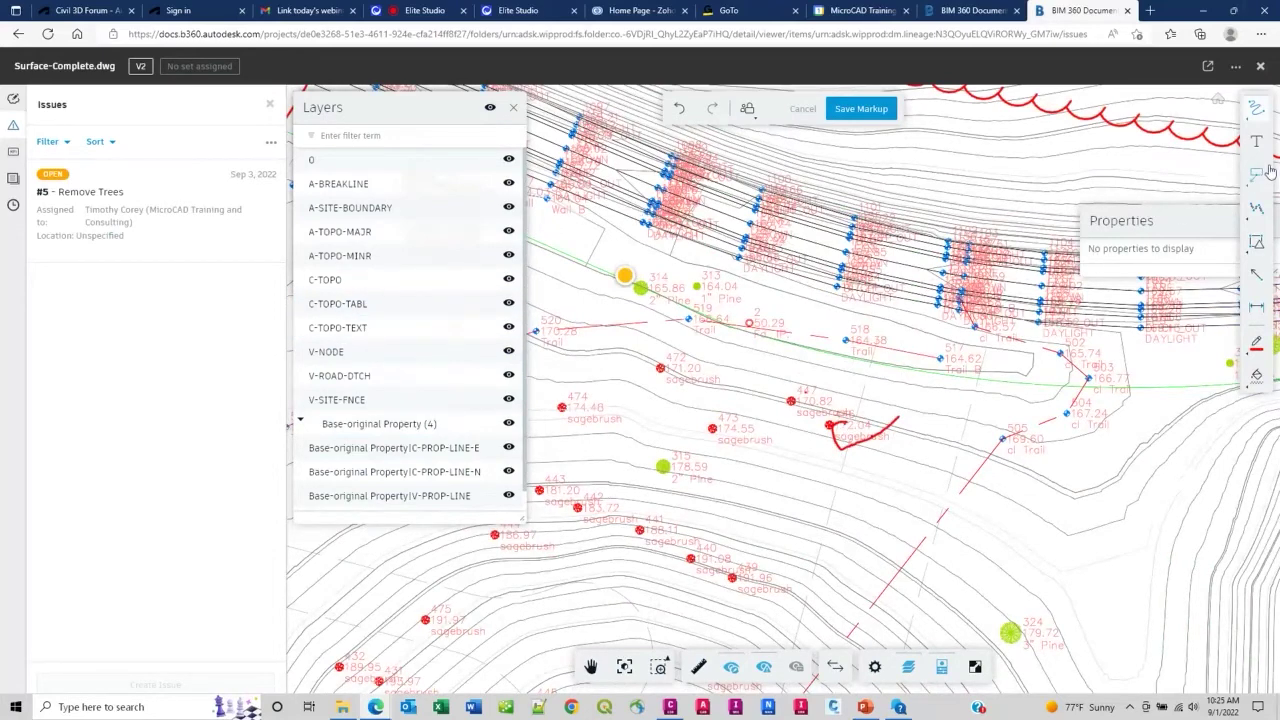
pyautogui.click(1257, 376)
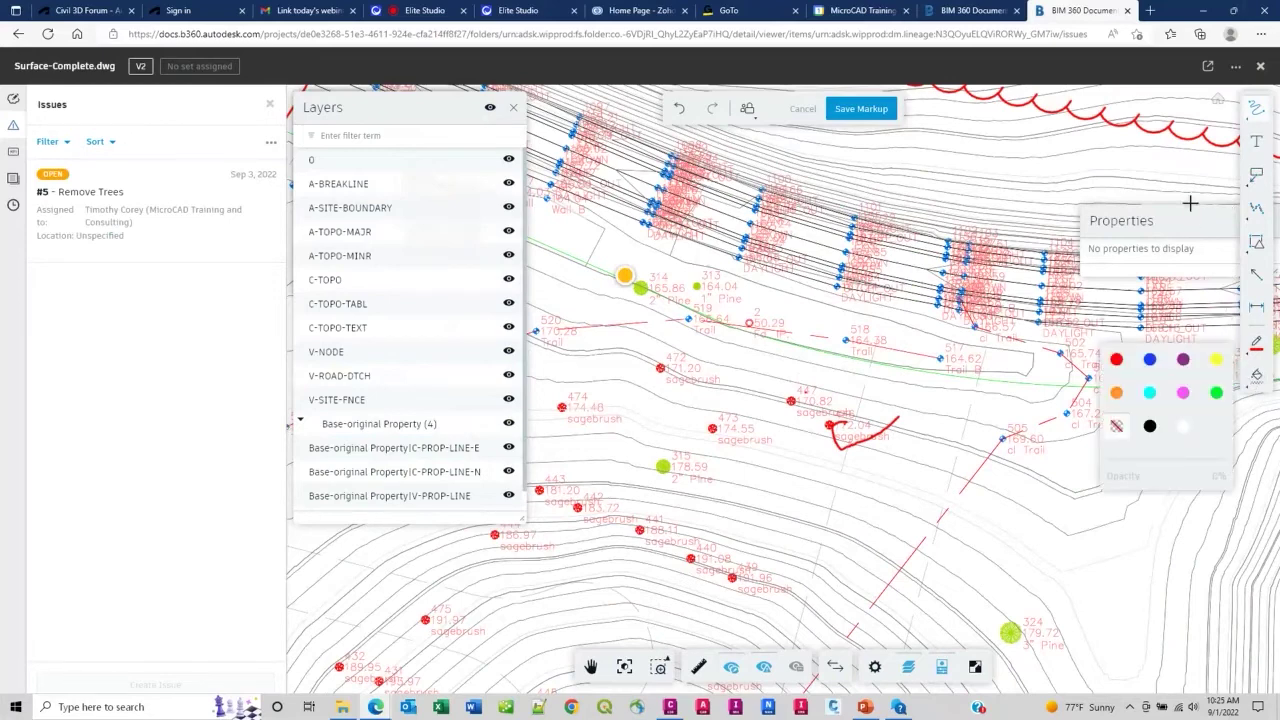
pyautogui.moveTo(1190, 203); pyautogui.dragTo(1077, 197)
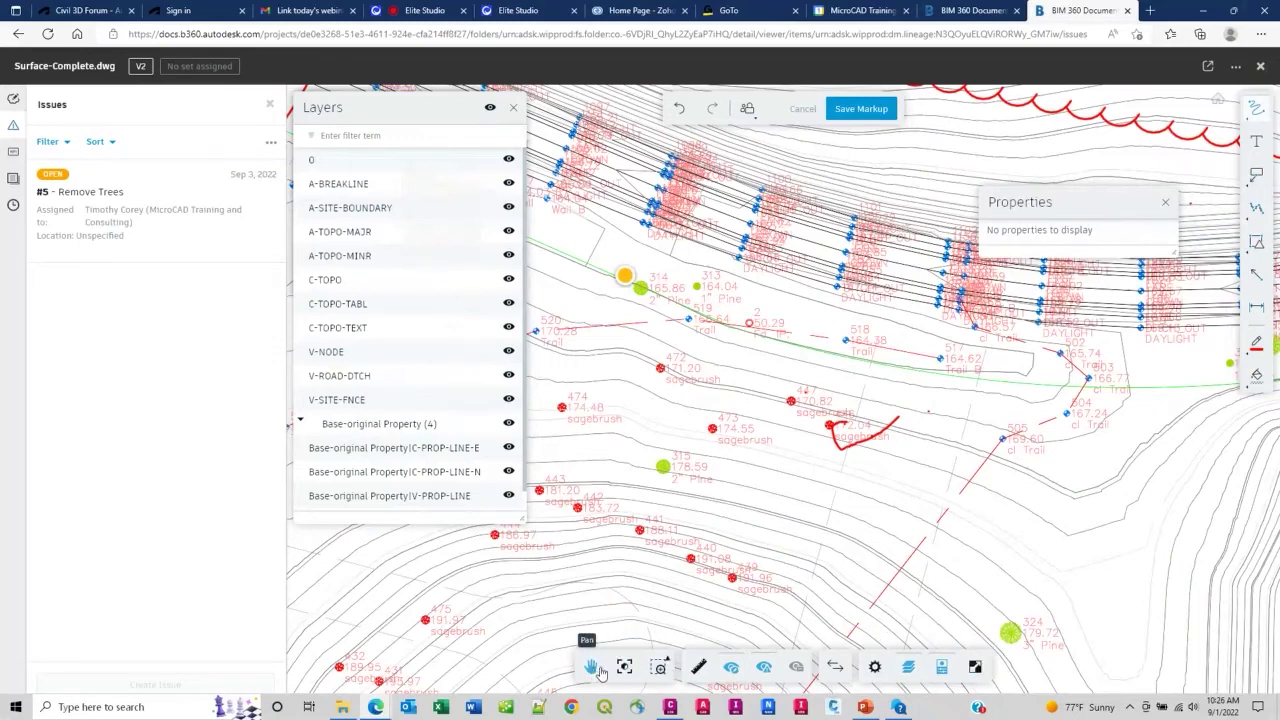
pyautogui.click(659, 667)
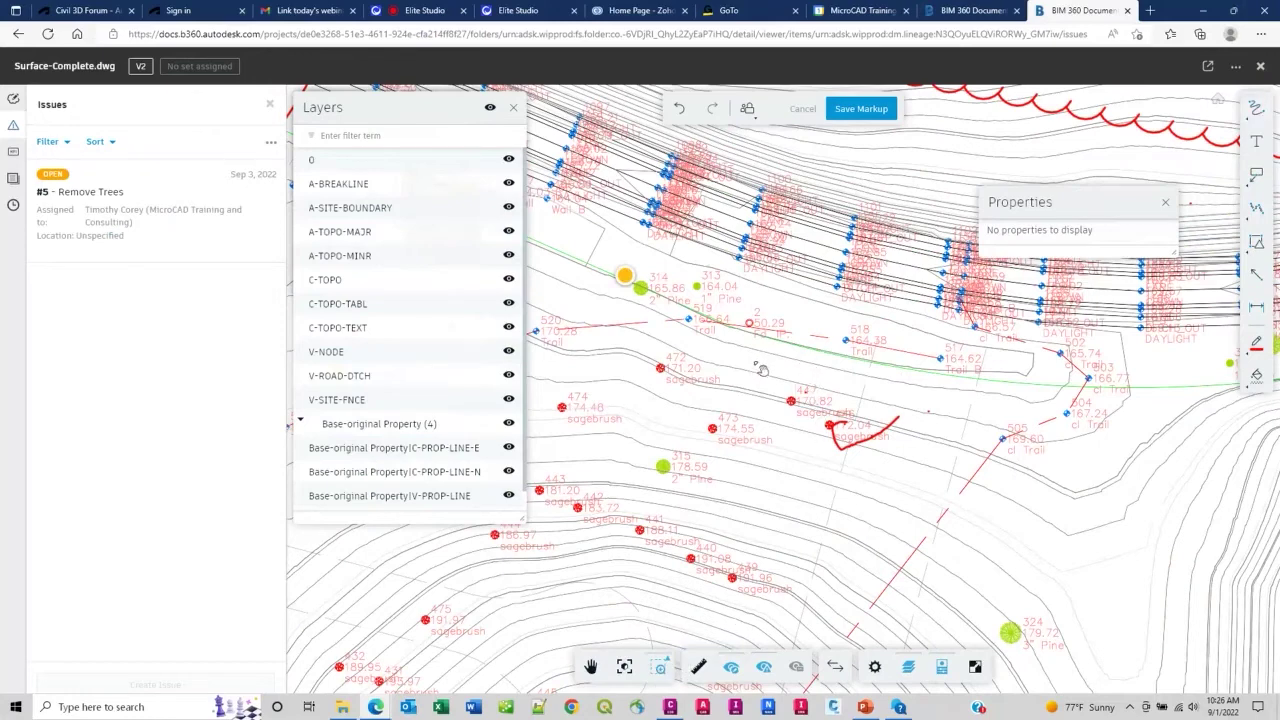
pyautogui.moveTo(762, 370)
pyautogui.mouseDown(button='middle')
pyautogui.moveTo(933, 503)
pyautogui.moveTo(757, 321)
pyautogui.mouseUp(button='middle')
pyautogui.click(800, 347)
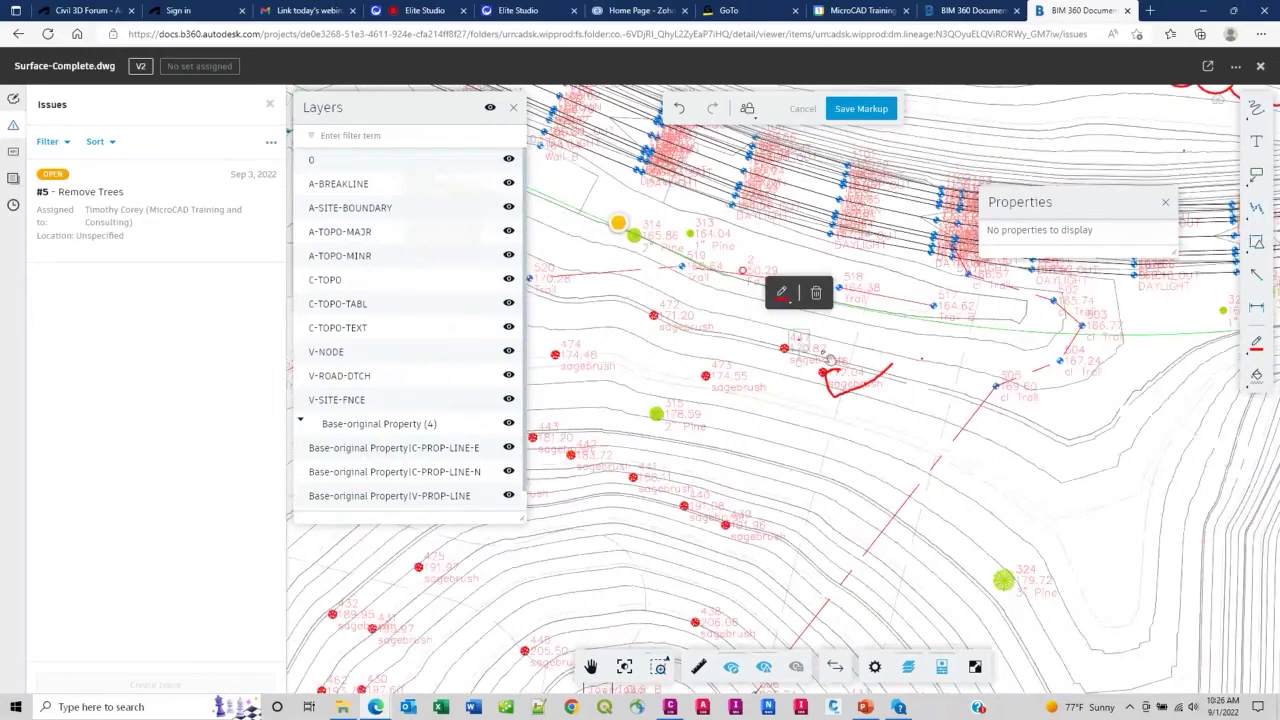
pyautogui.click(829, 356)
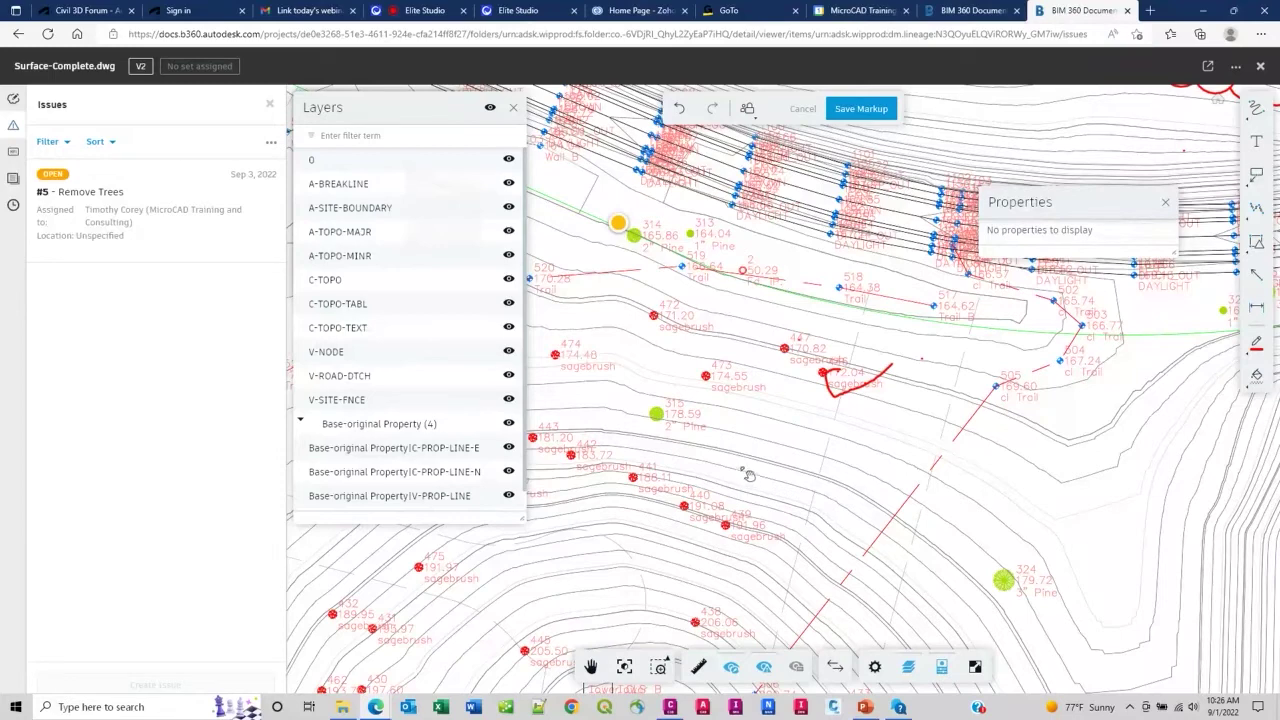
pyautogui.click(375, 707)
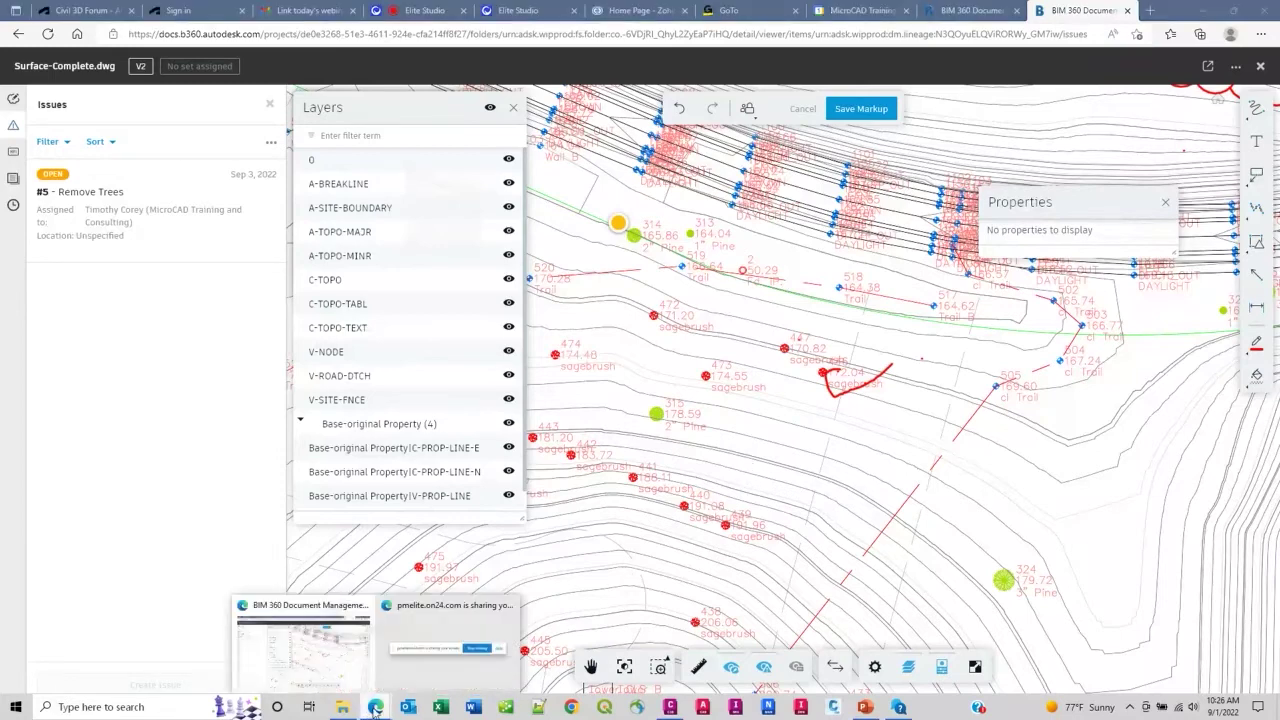
pyautogui.click(310, 657)
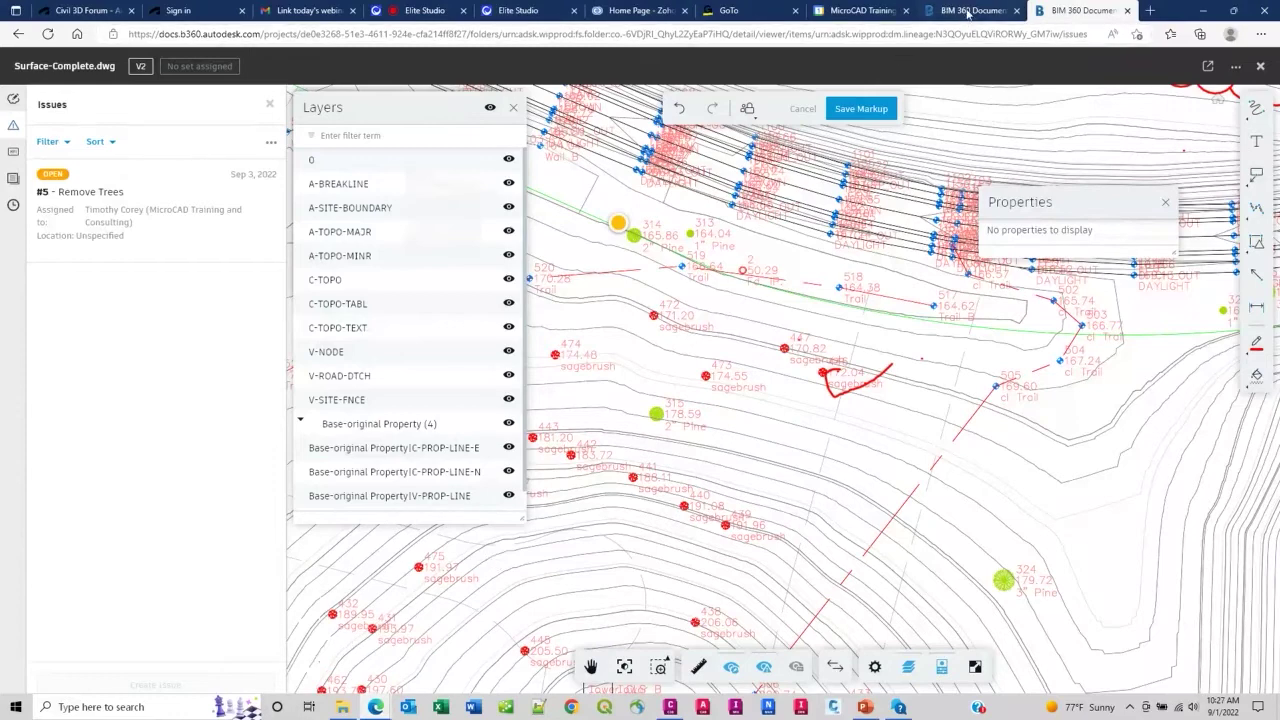
# - Switch to the Parcel Base.dwg tab, zoom out, and load its 2D Views
pyautogui.click(968, 12)
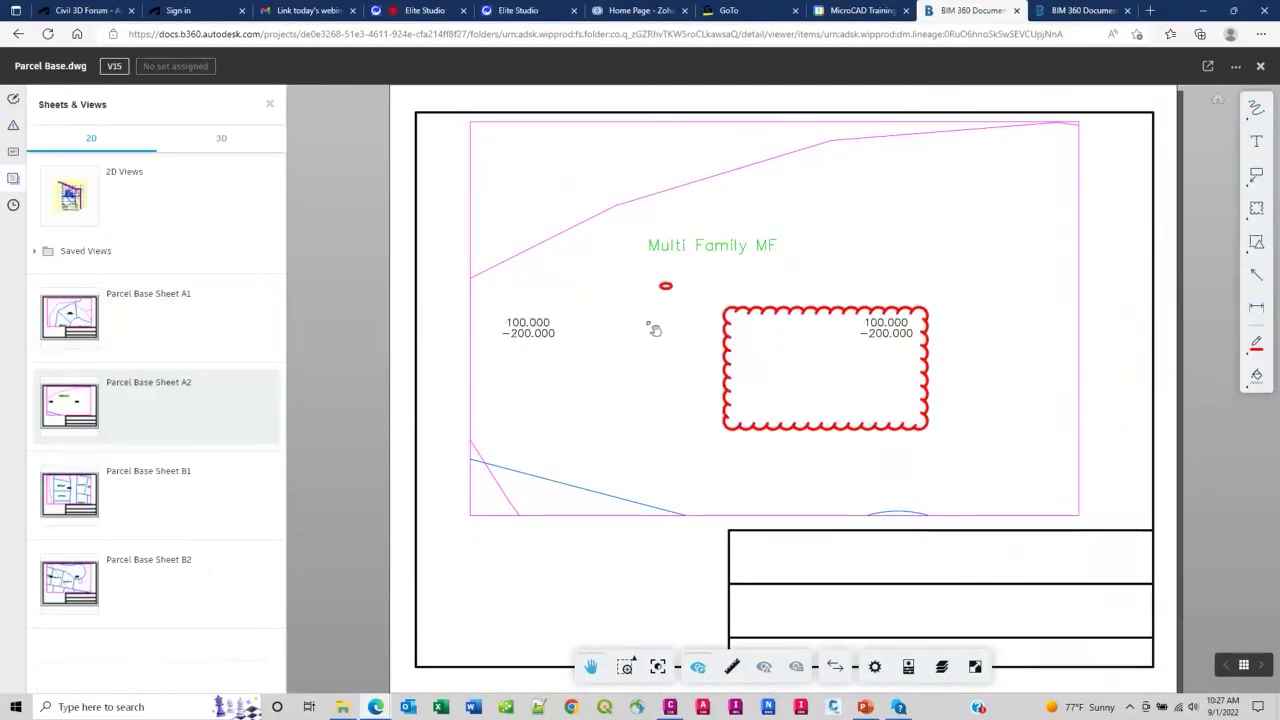
pyautogui.scroll(-5, 653, 330)
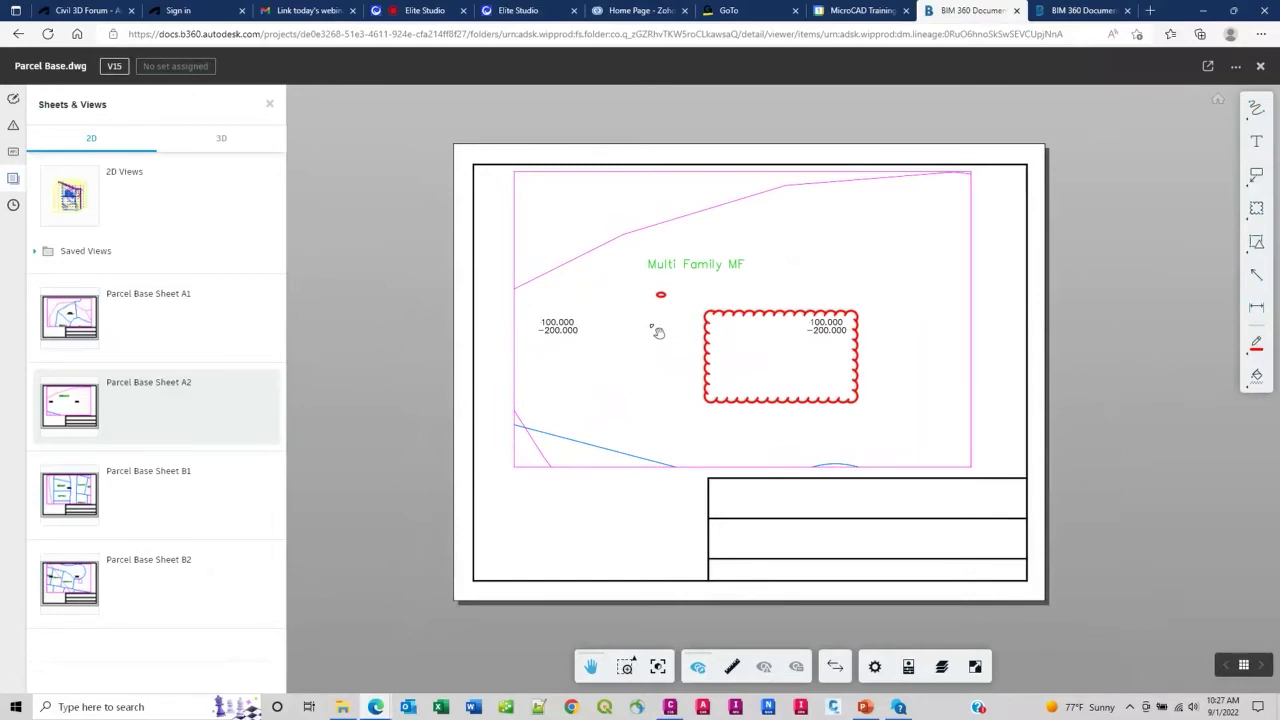
pyautogui.click(153, 207)
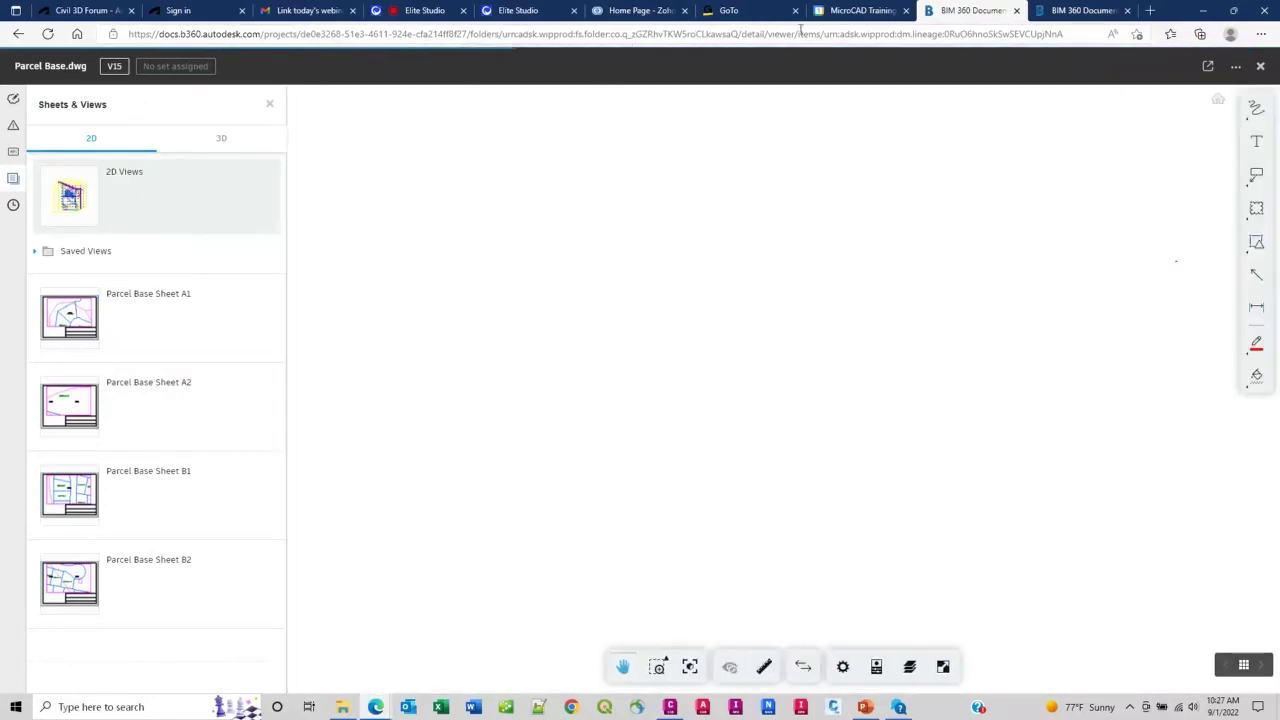
# - Switch to the ON24 Elite Studio tab to check the audience Q&A questions
pyautogui.click(405, 10)
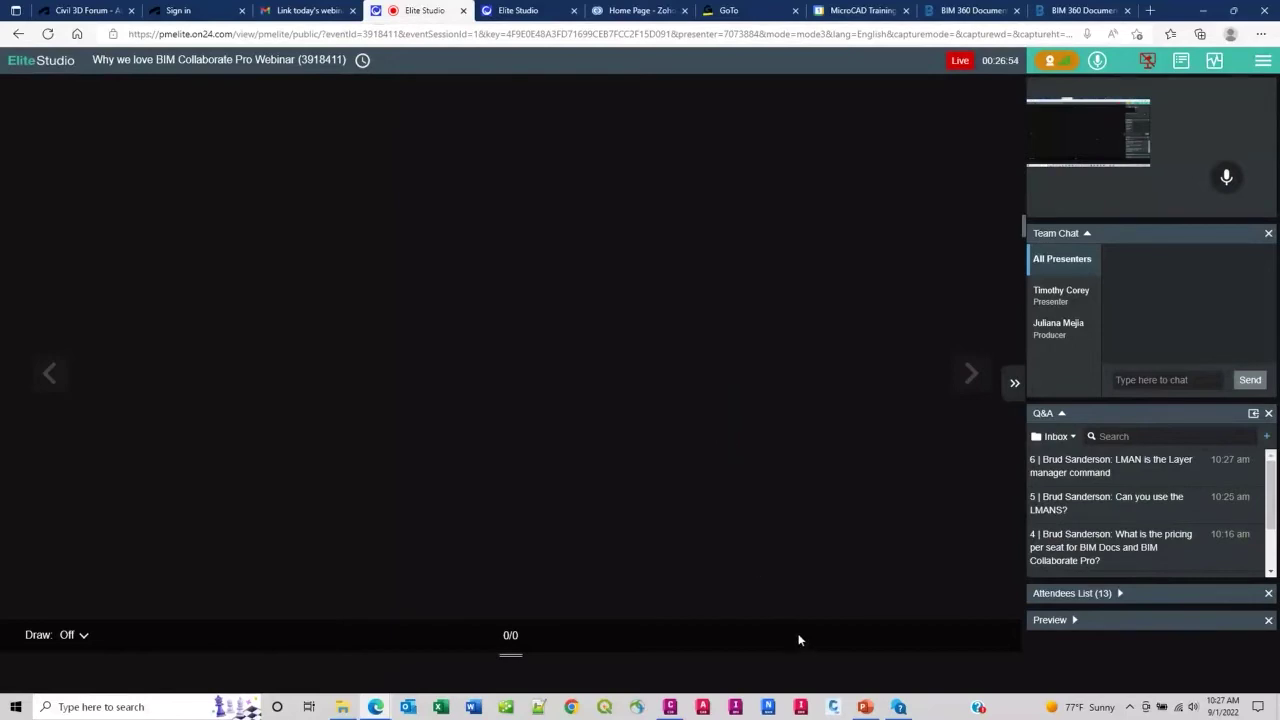
pyautogui.moveTo(669, 711)
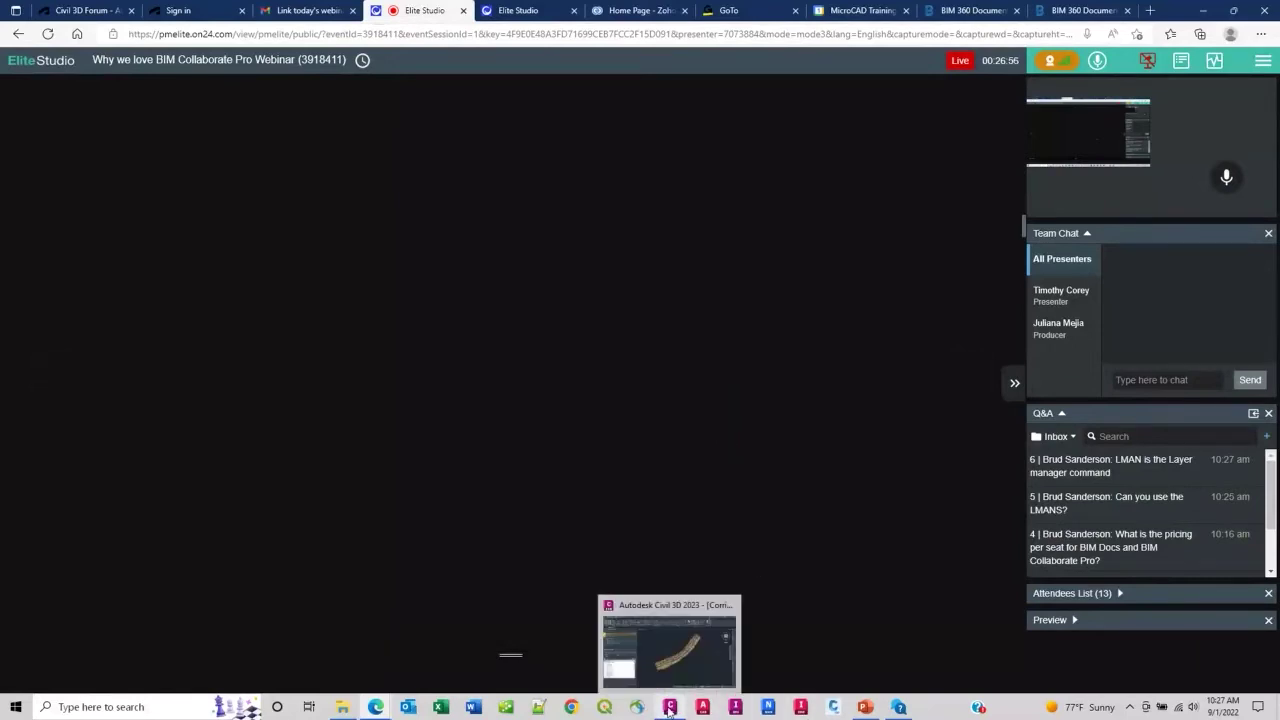
pyautogui.click(669, 711)
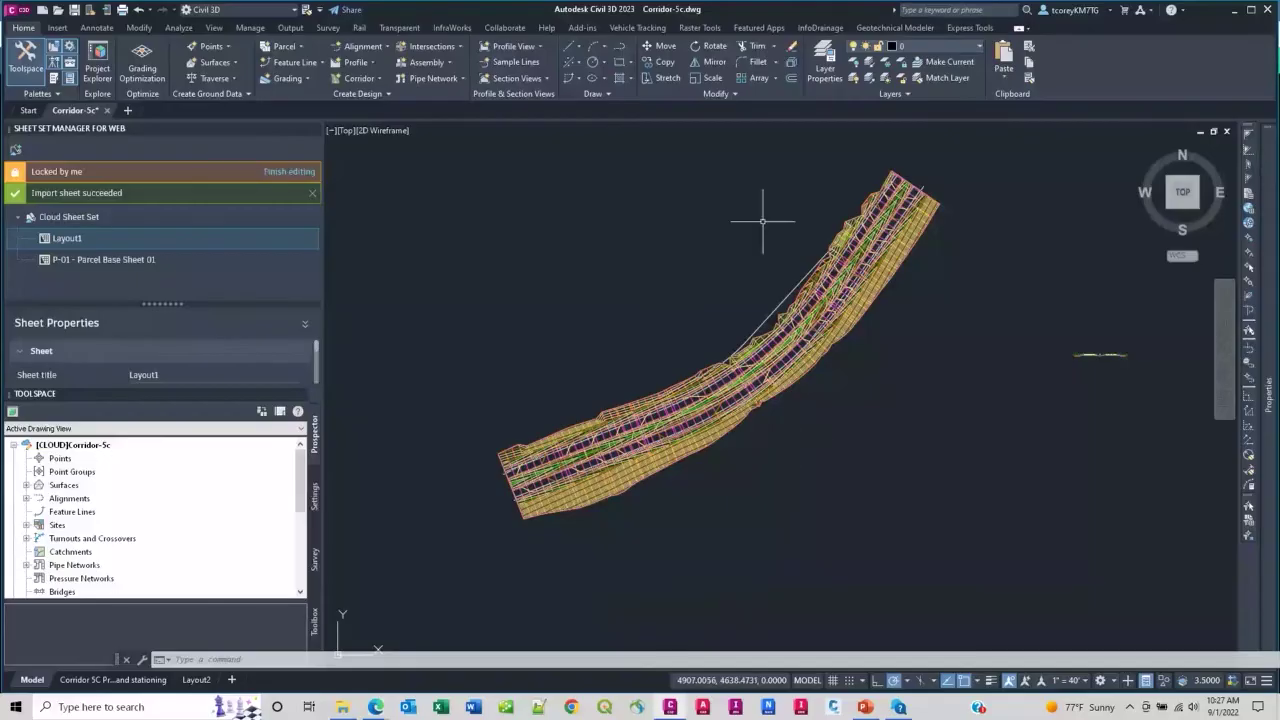
pyautogui.write('laynan')
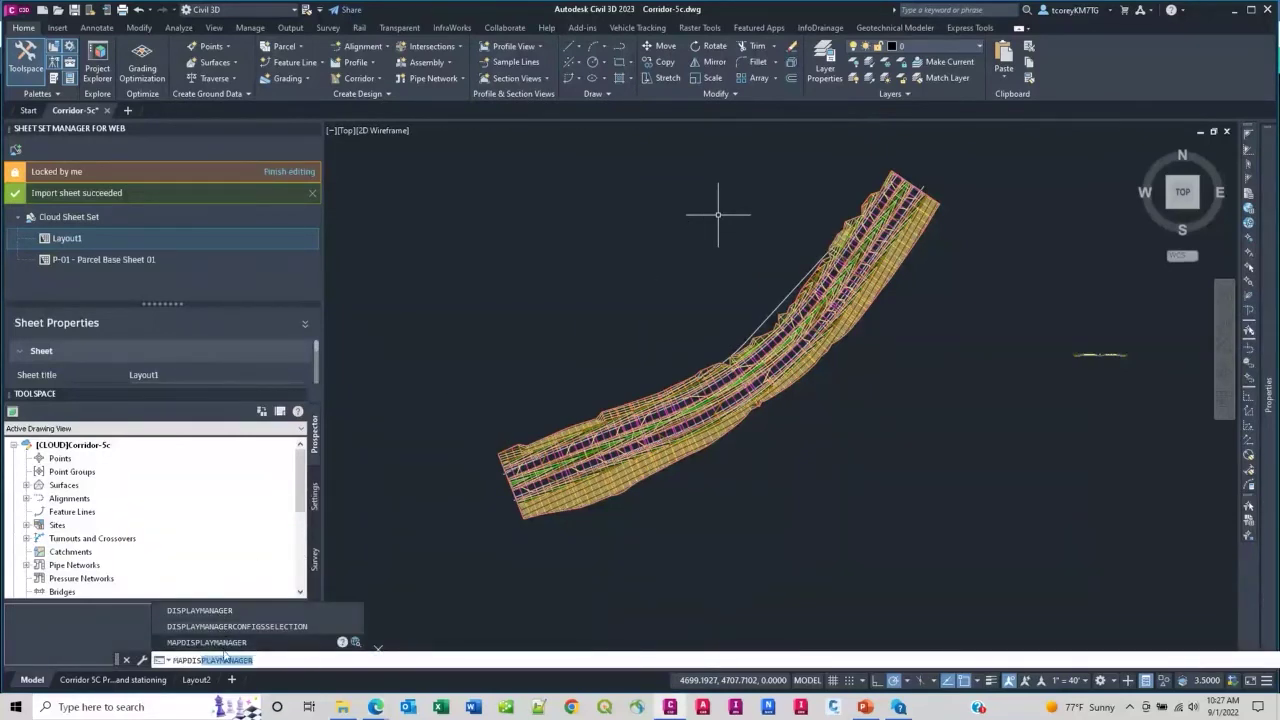
pyautogui.press('Return')
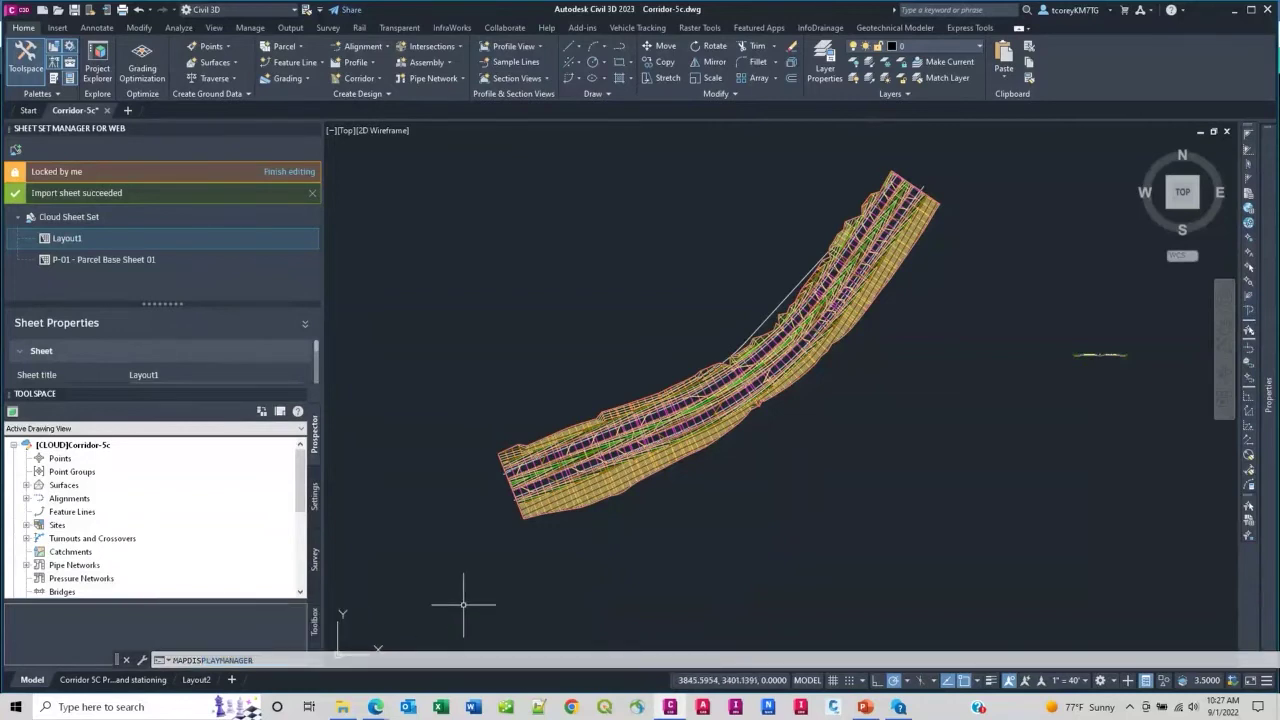
pyautogui.press('Escape')
pyautogui.write('layman')
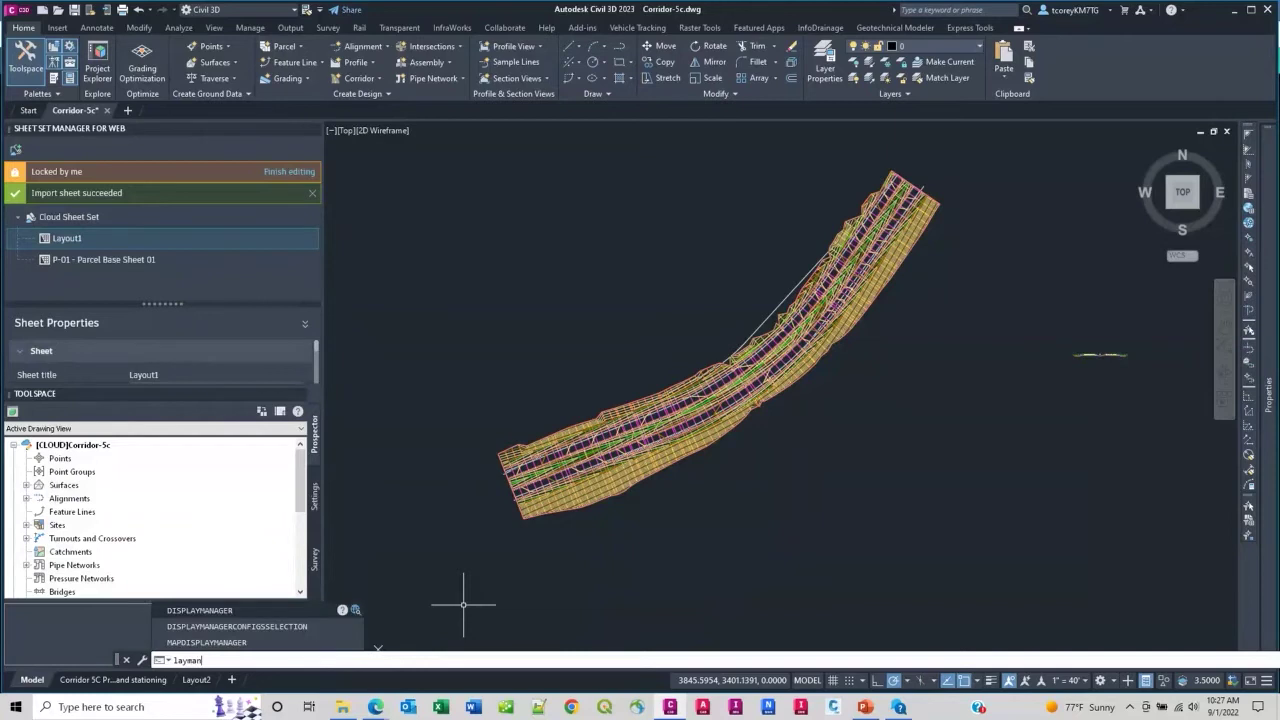
pyautogui.press('Return')
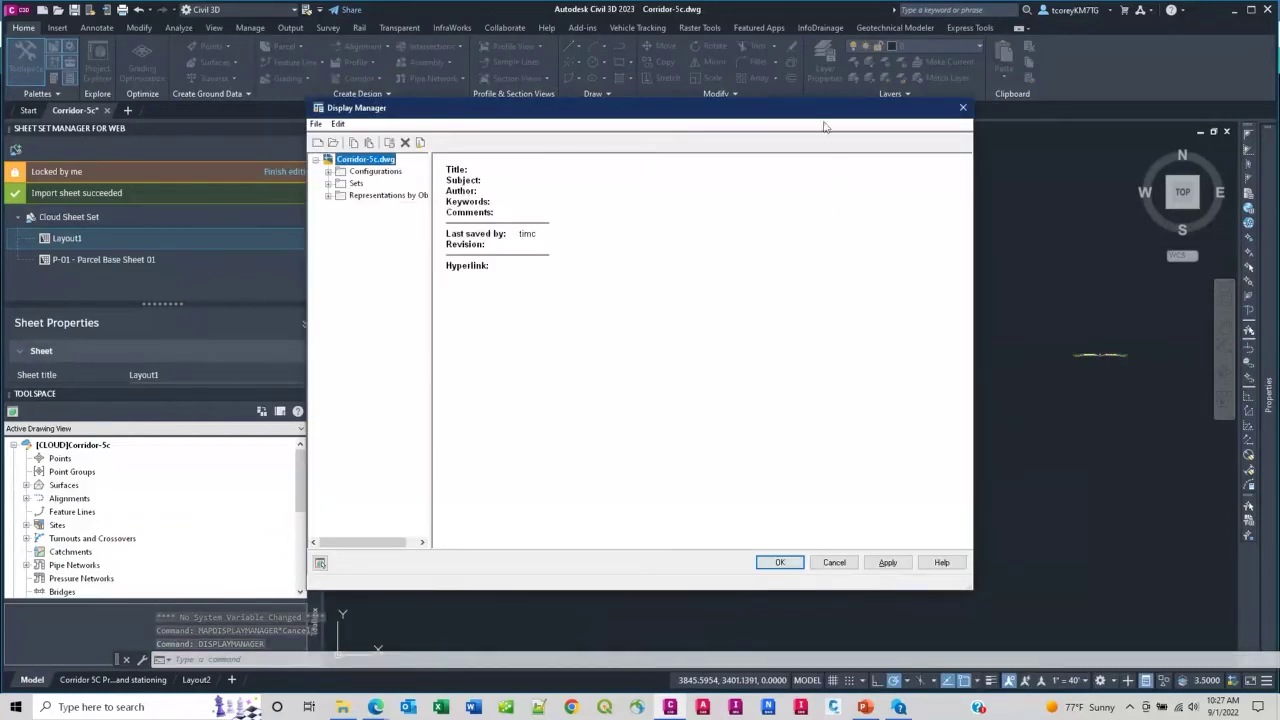
pyautogui.moveTo(820, 108); pyautogui.dragTo(926, 142)
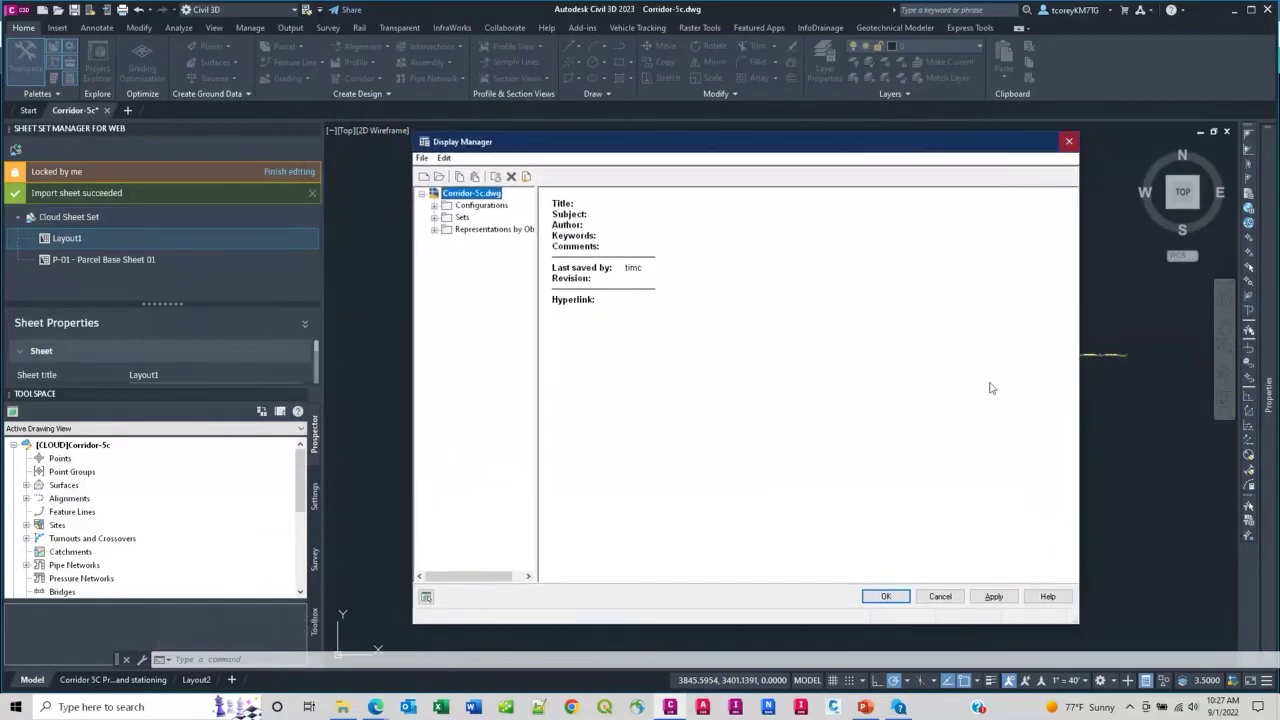
pyautogui.click(938, 596)
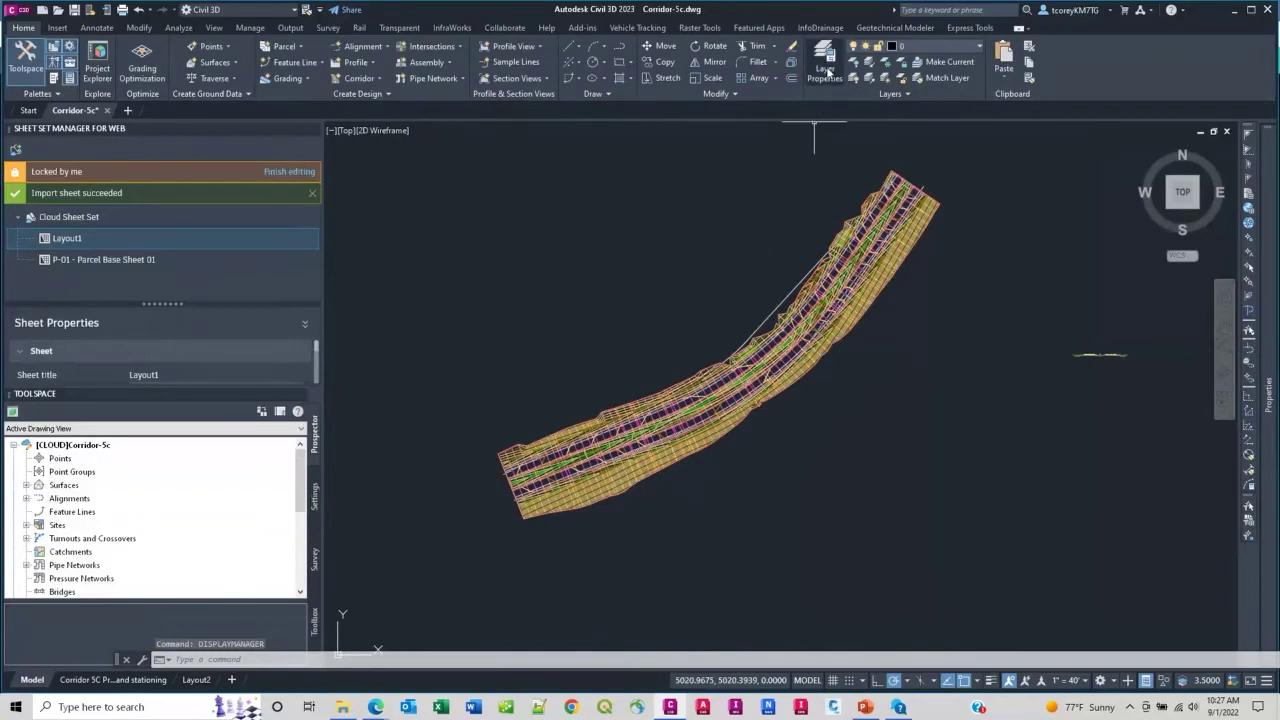
# - Open Layer Properties for Corridor-5c.dwg and widen the palette and Name column
pyautogui.click(824, 70)
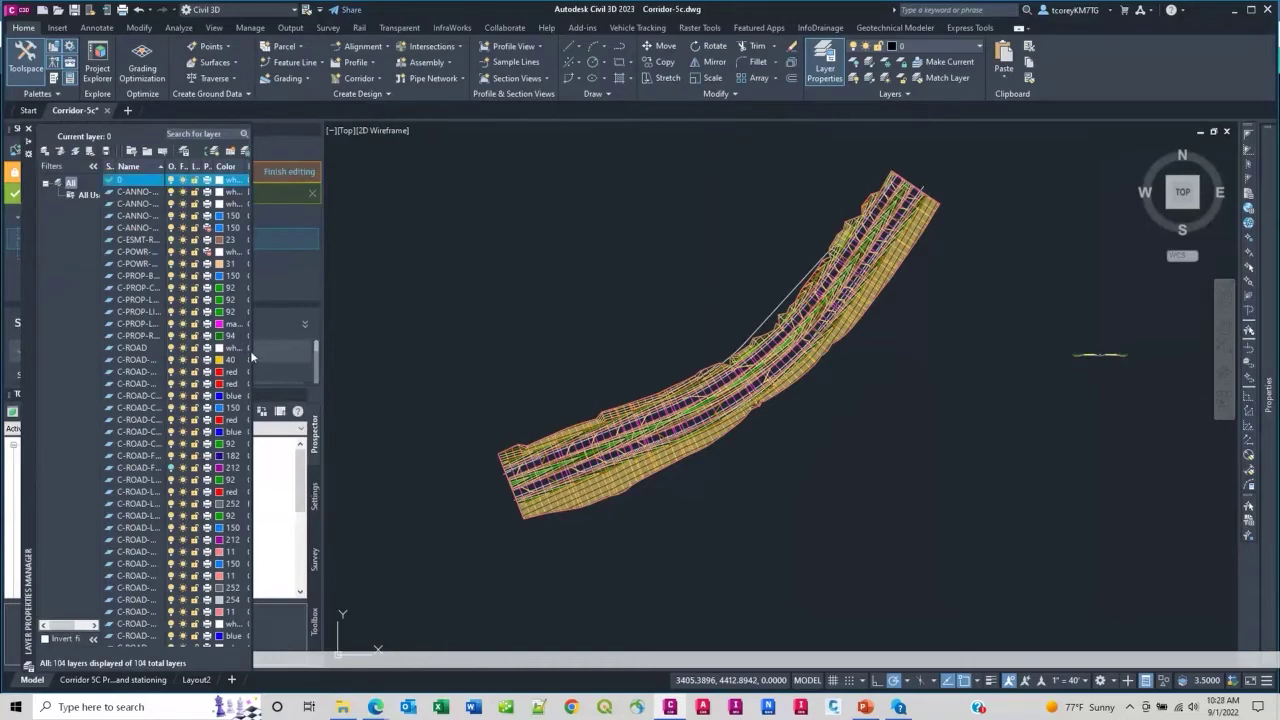
pyautogui.moveTo(253, 354); pyautogui.dragTo(1104, 430)
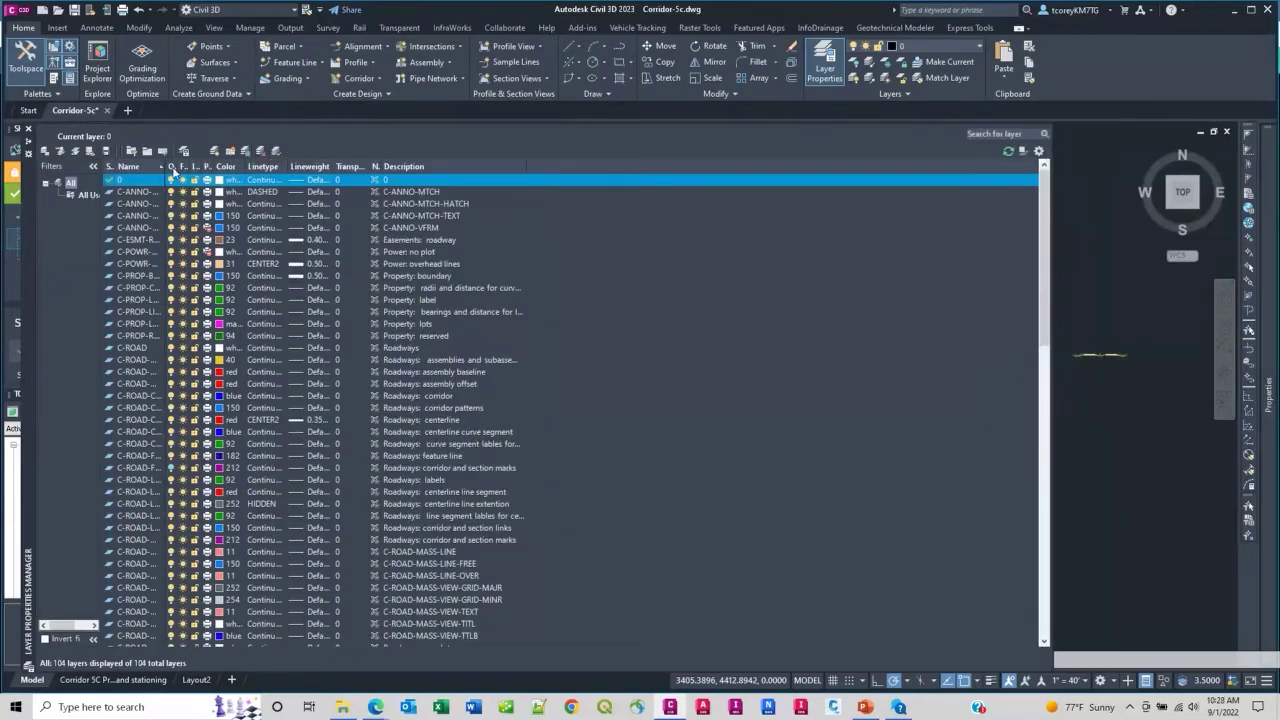
pyautogui.moveTo(164, 166); pyautogui.dragTo(208, 166)
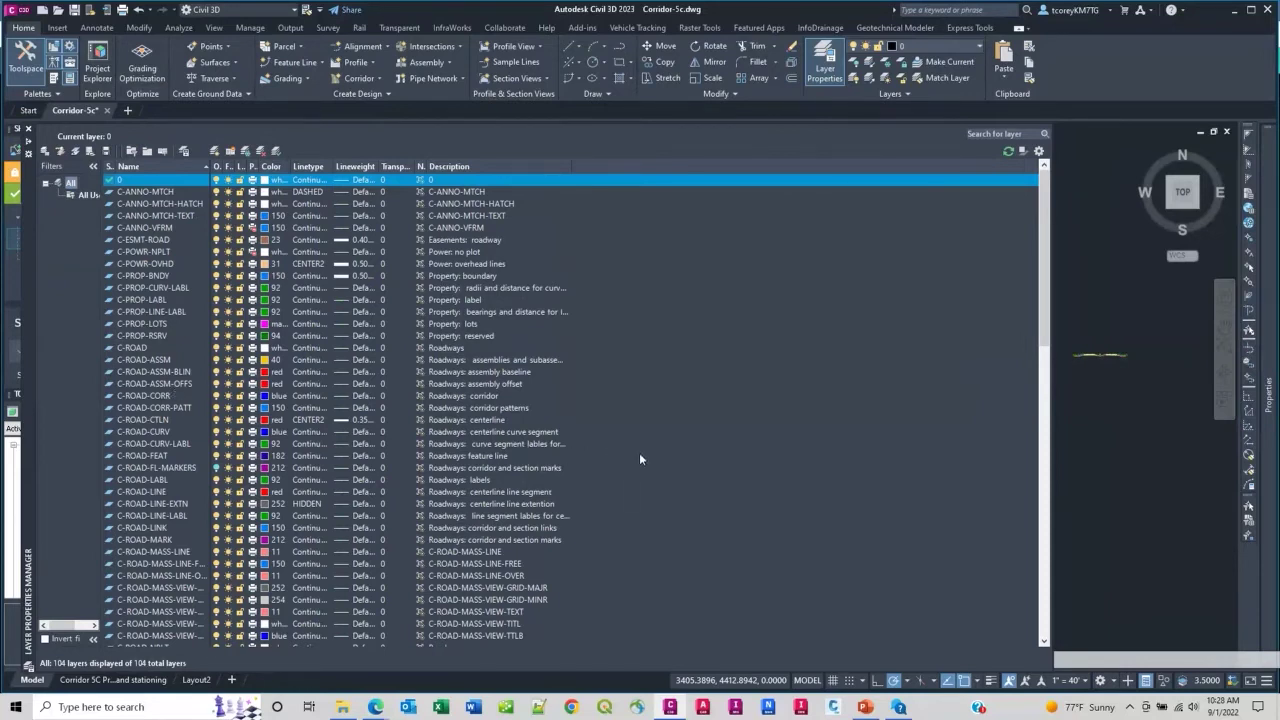
# - Close Layer Properties, browse the Cloud Sheet Set and P-01 sheet, then open the Corridor 5C profile layout
pyautogui.click(30, 131)
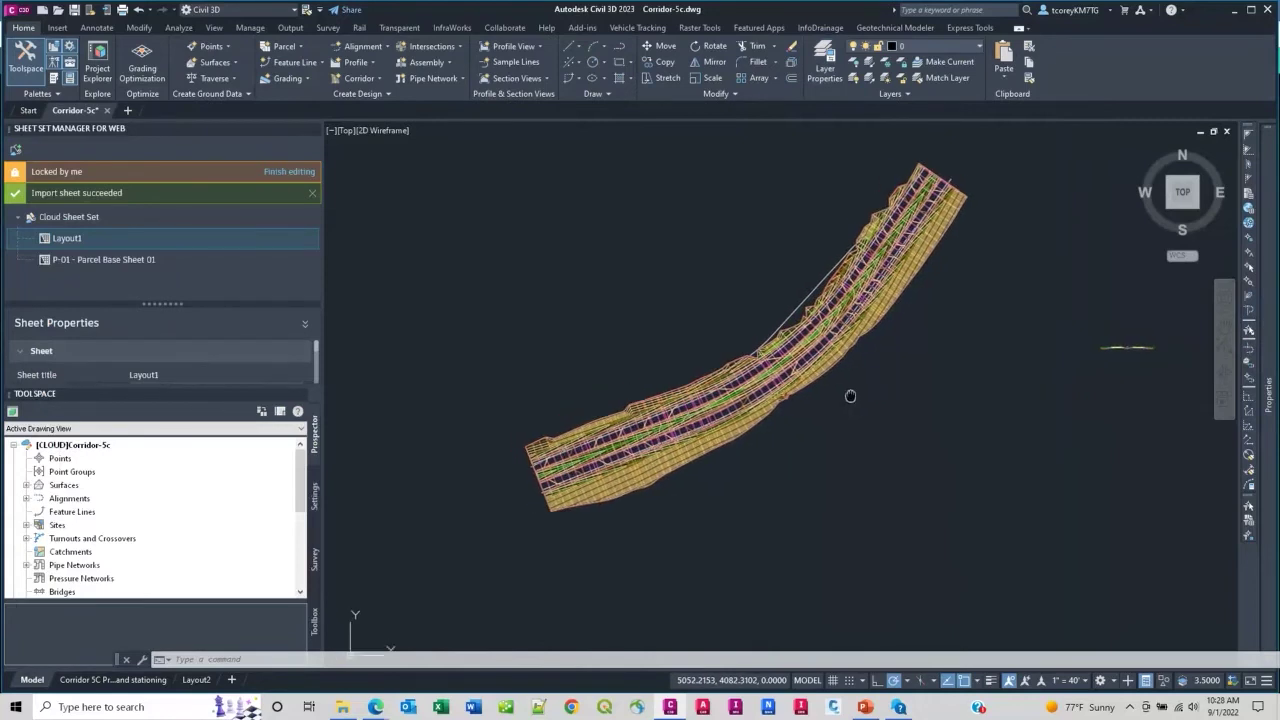
pyautogui.click(98, 259)
pyautogui.click(81, 218)
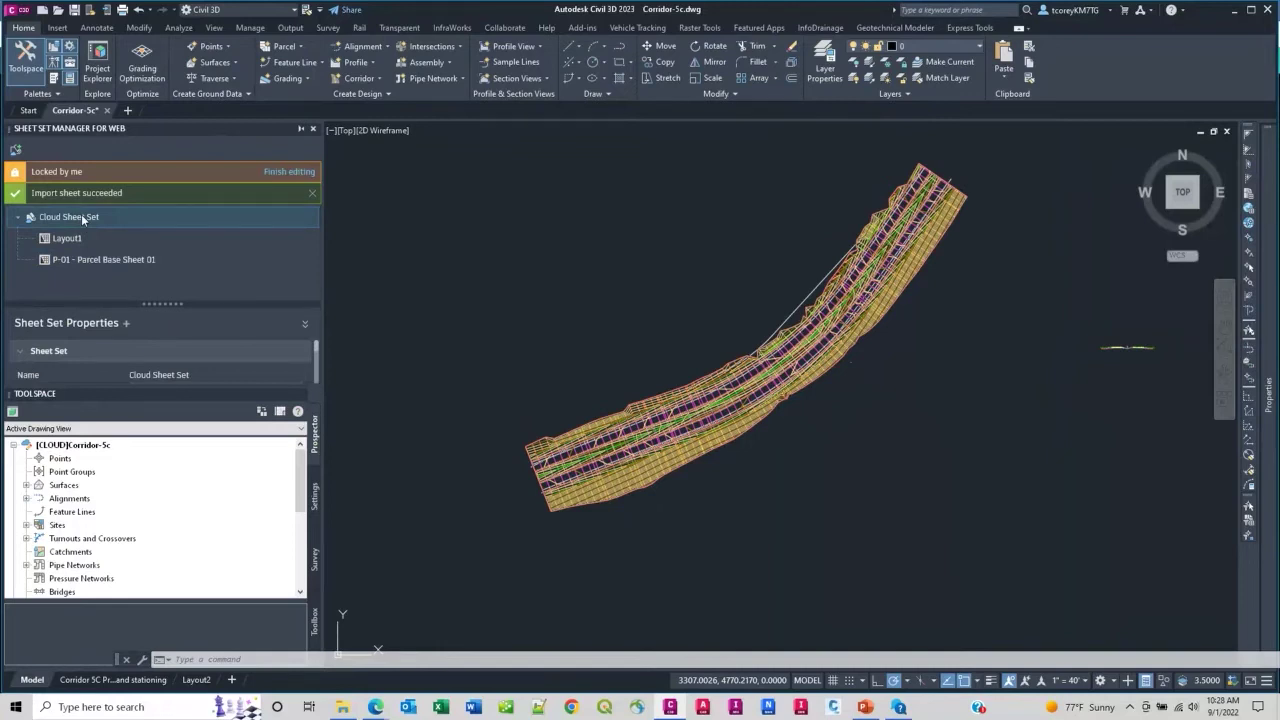
pyautogui.click(90, 259)
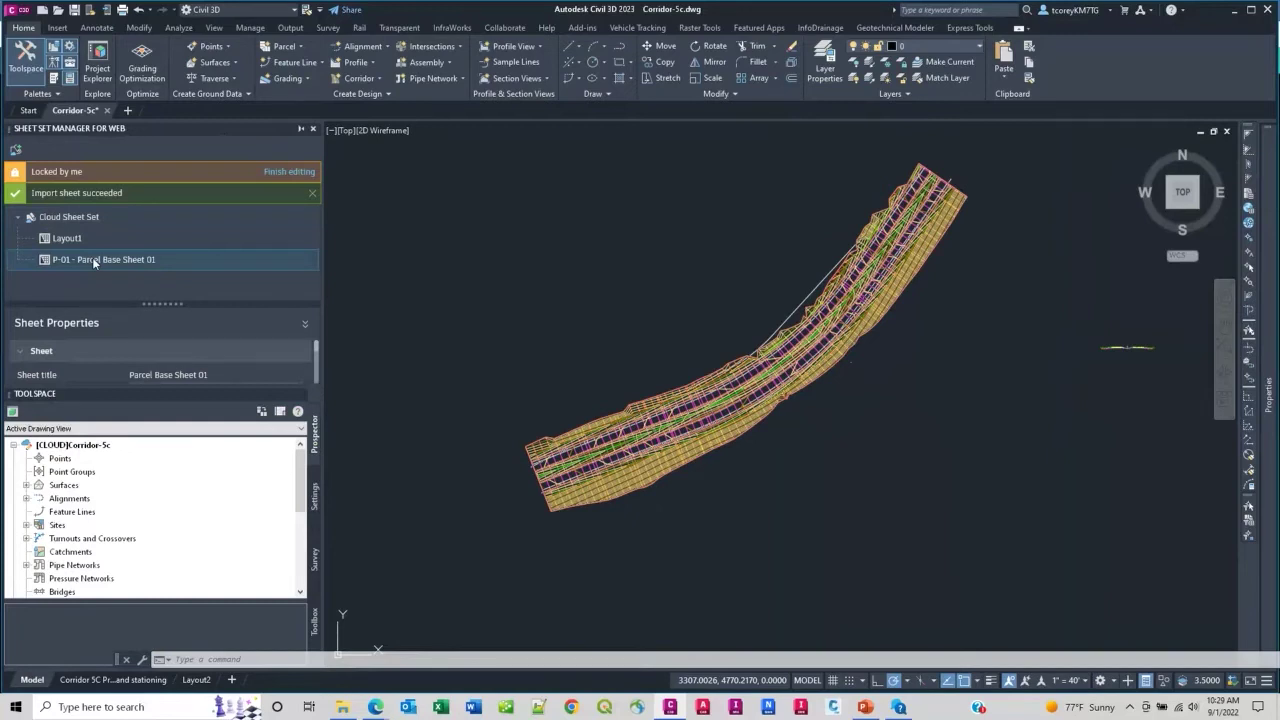
pyautogui.rightClick(88, 218)
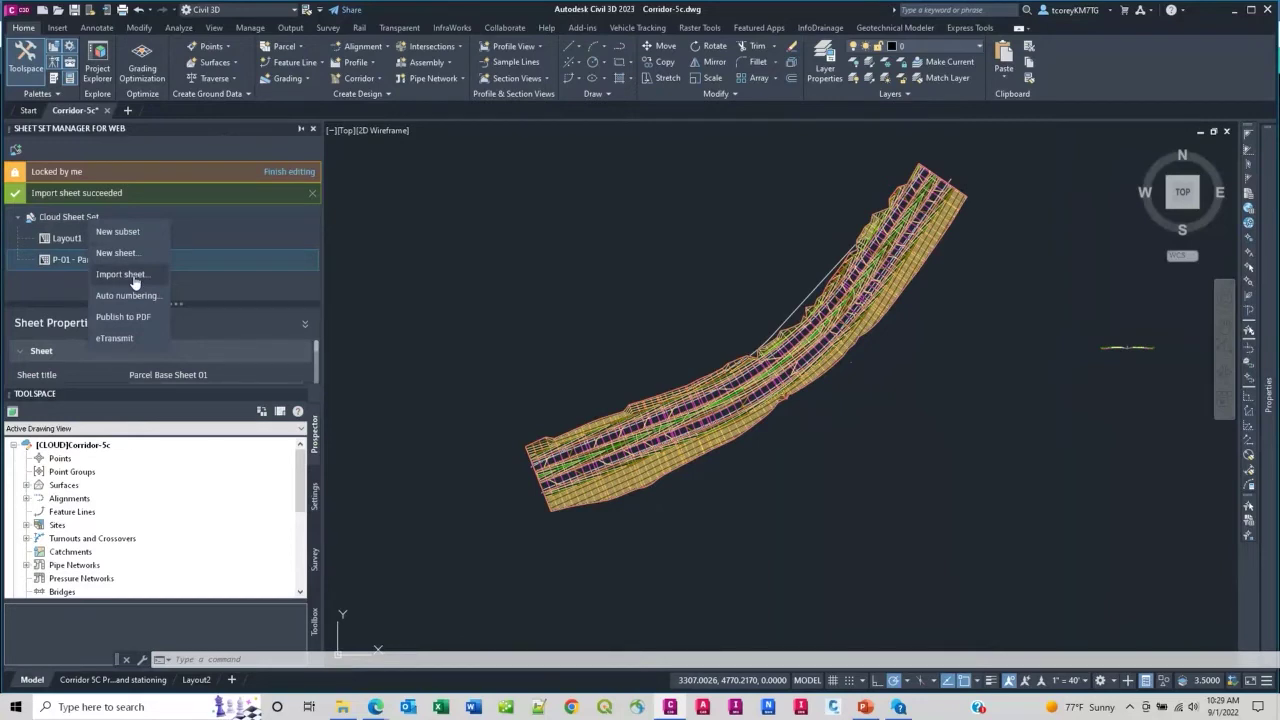
pyautogui.click(126, 682)
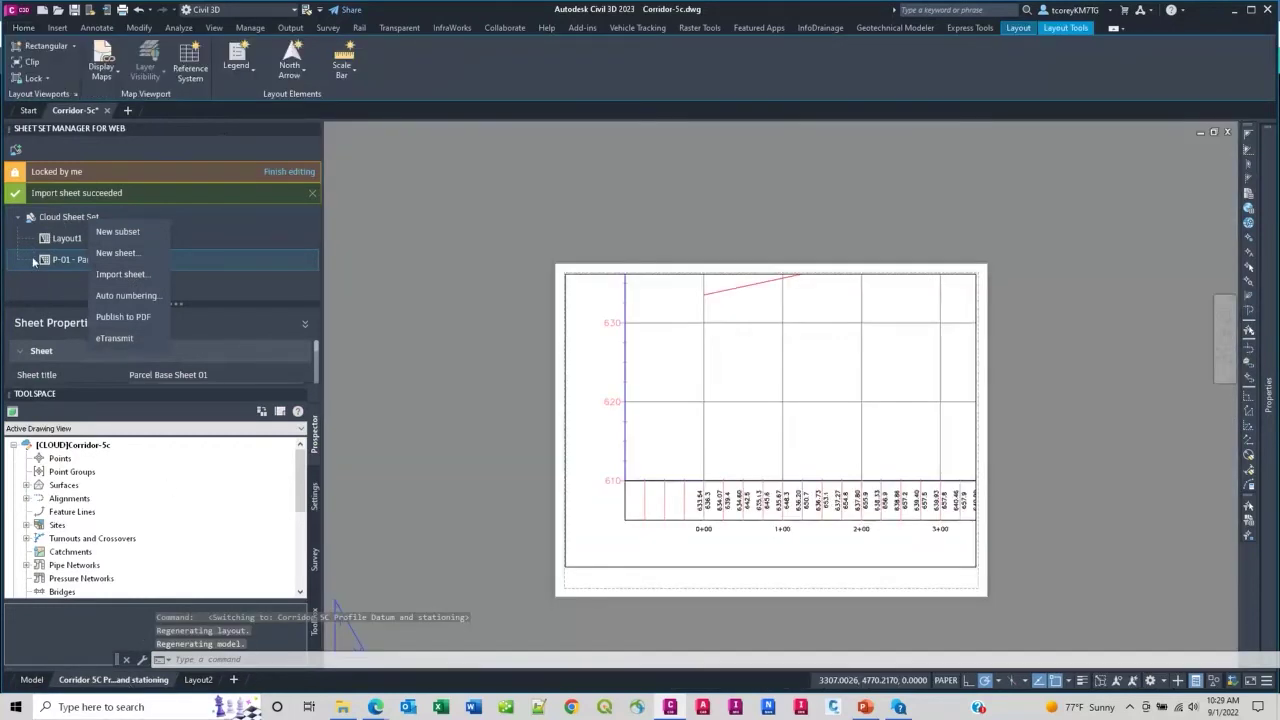
# - Show the Cloud Sheet Set's properties and bring up the options for adding a custom property
pyautogui.click(54, 286)
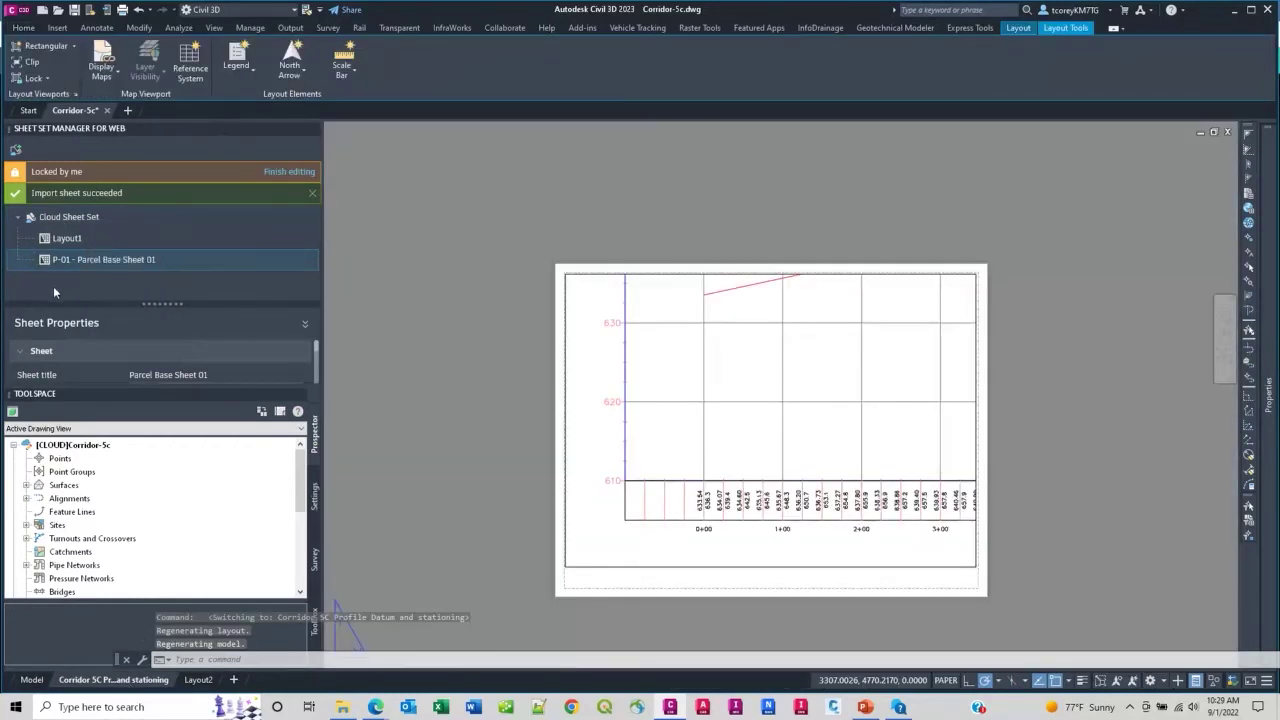
pyautogui.click(75, 225)
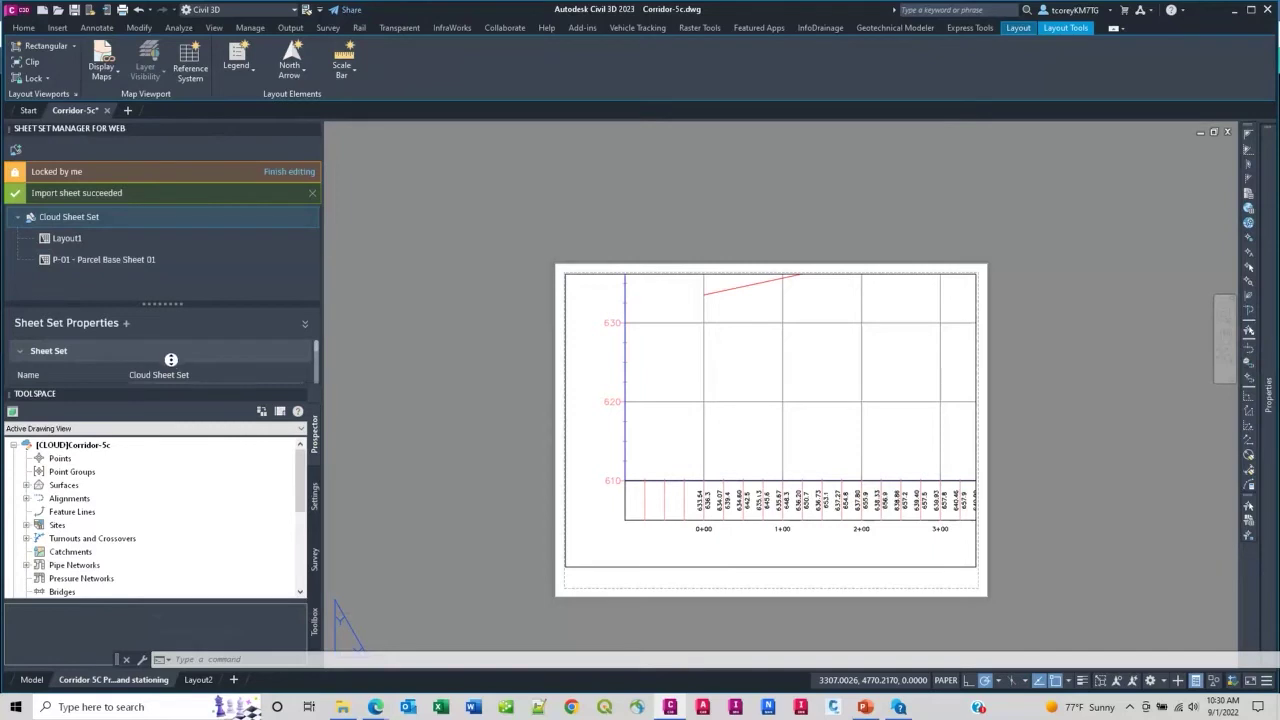
pyautogui.scroll(-1, 172, 362)
pyautogui.scroll(-3, 226, 375)
pyautogui.scroll(4, 226, 375)
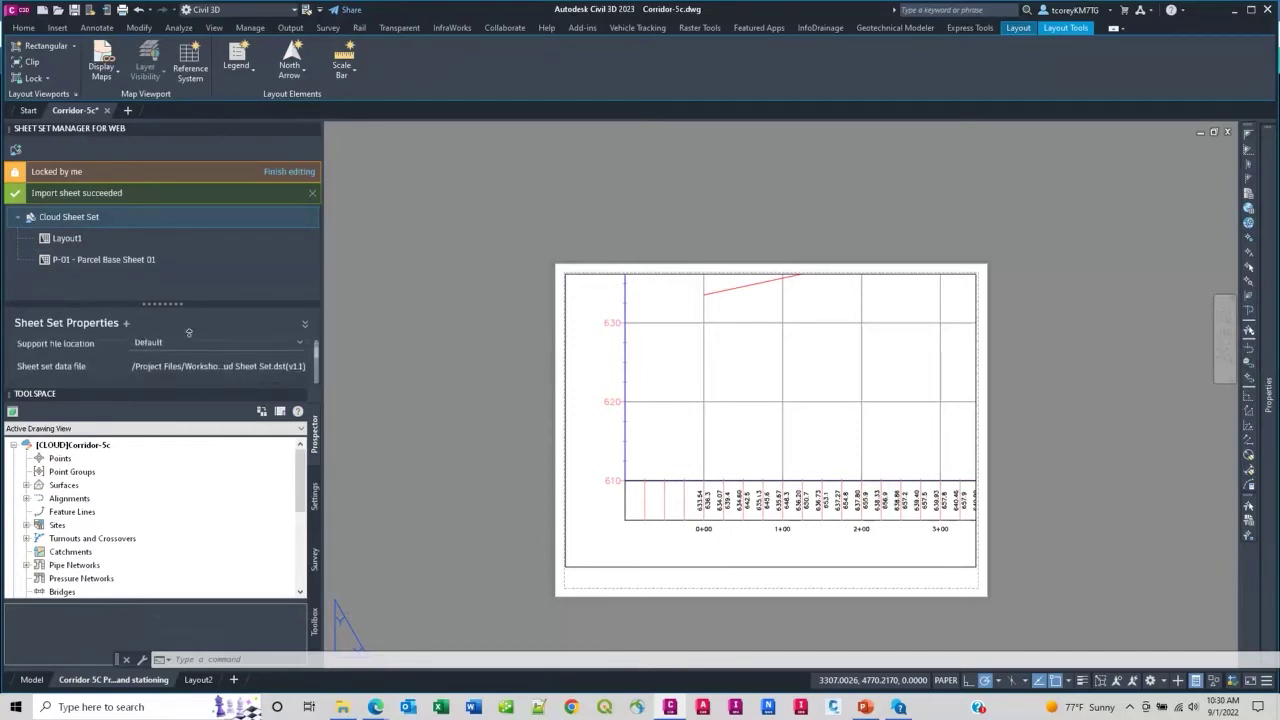
pyautogui.click(127, 324)
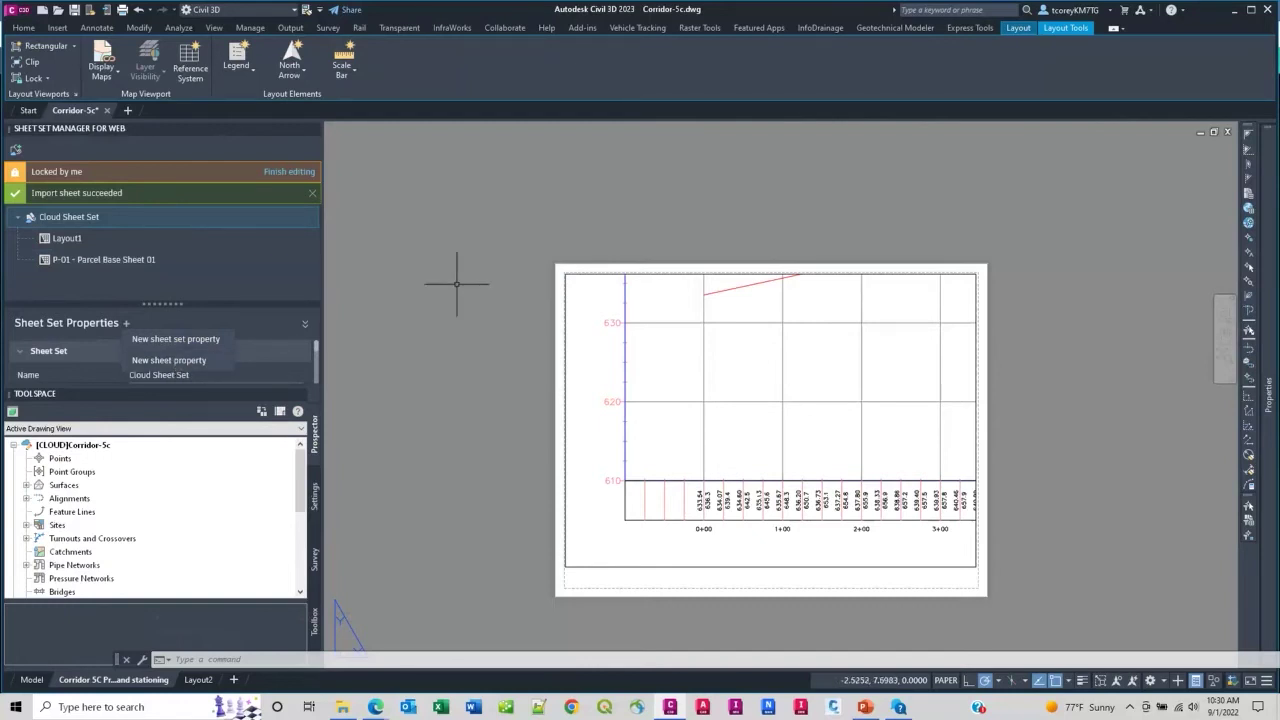
pyautogui.click(414, 283)
pyautogui.click(376, 289)
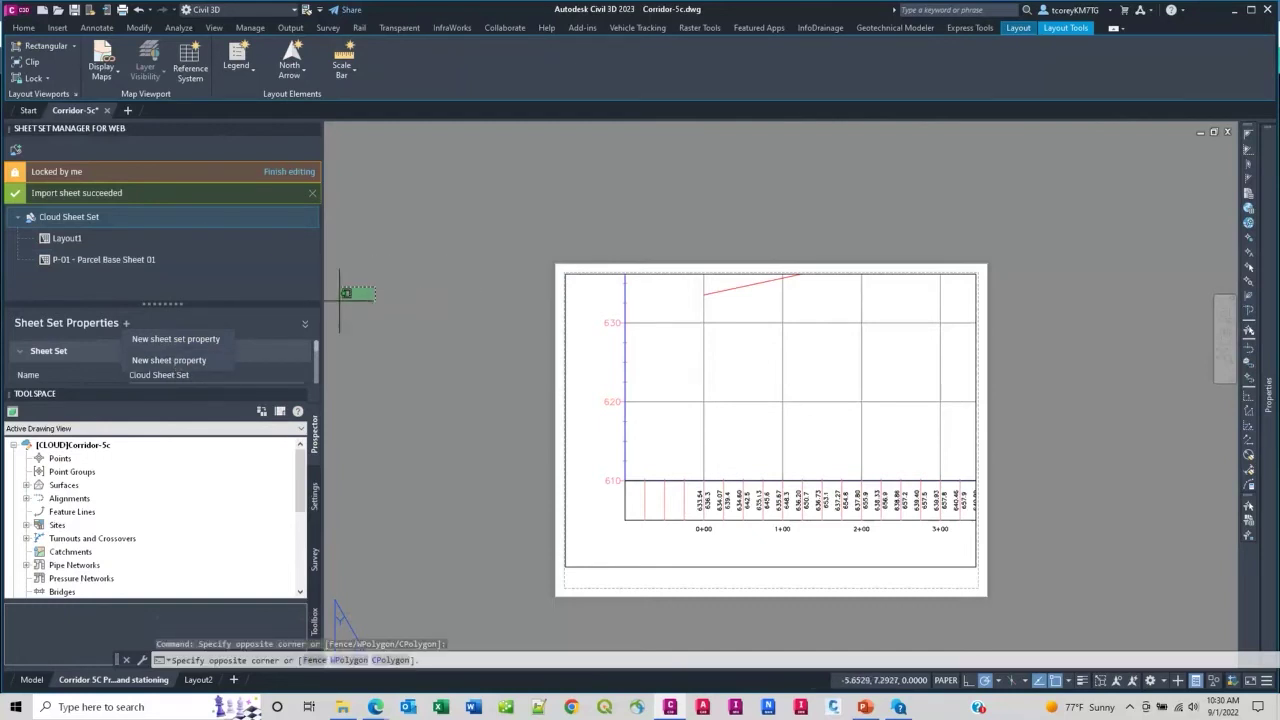
pyautogui.click(415, 371)
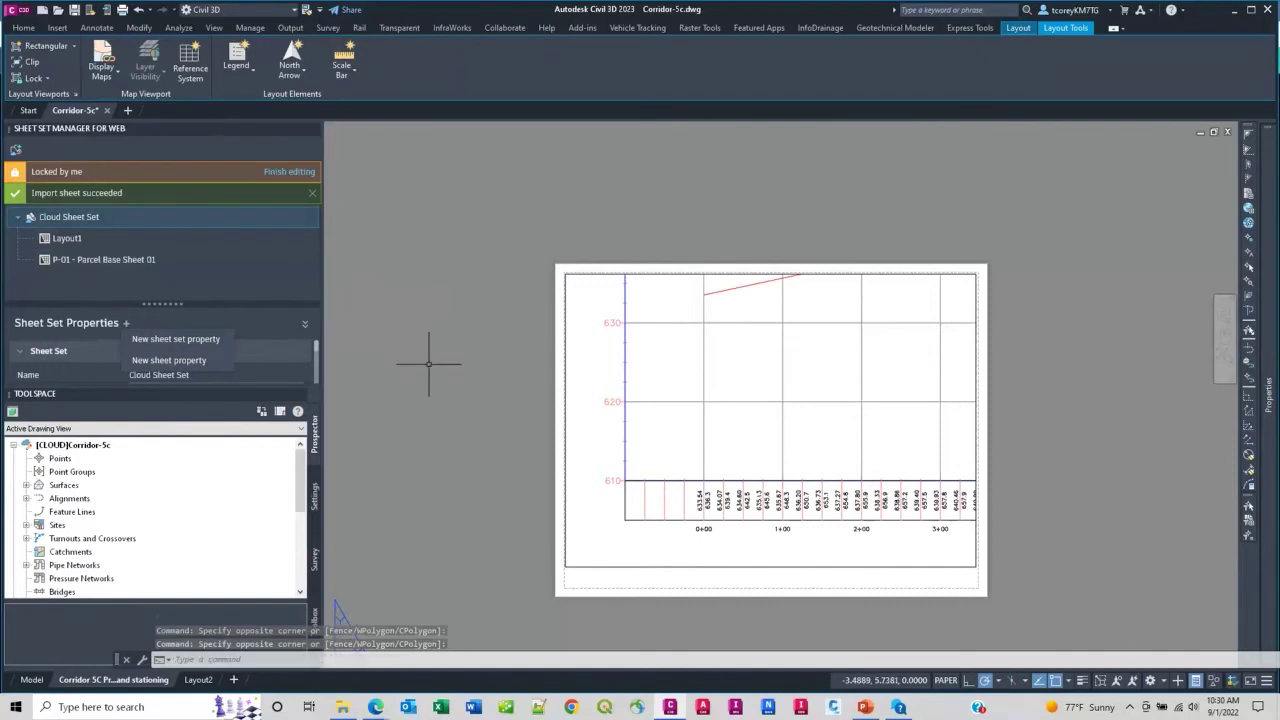
pyautogui.scroll(-4, 723, 401)
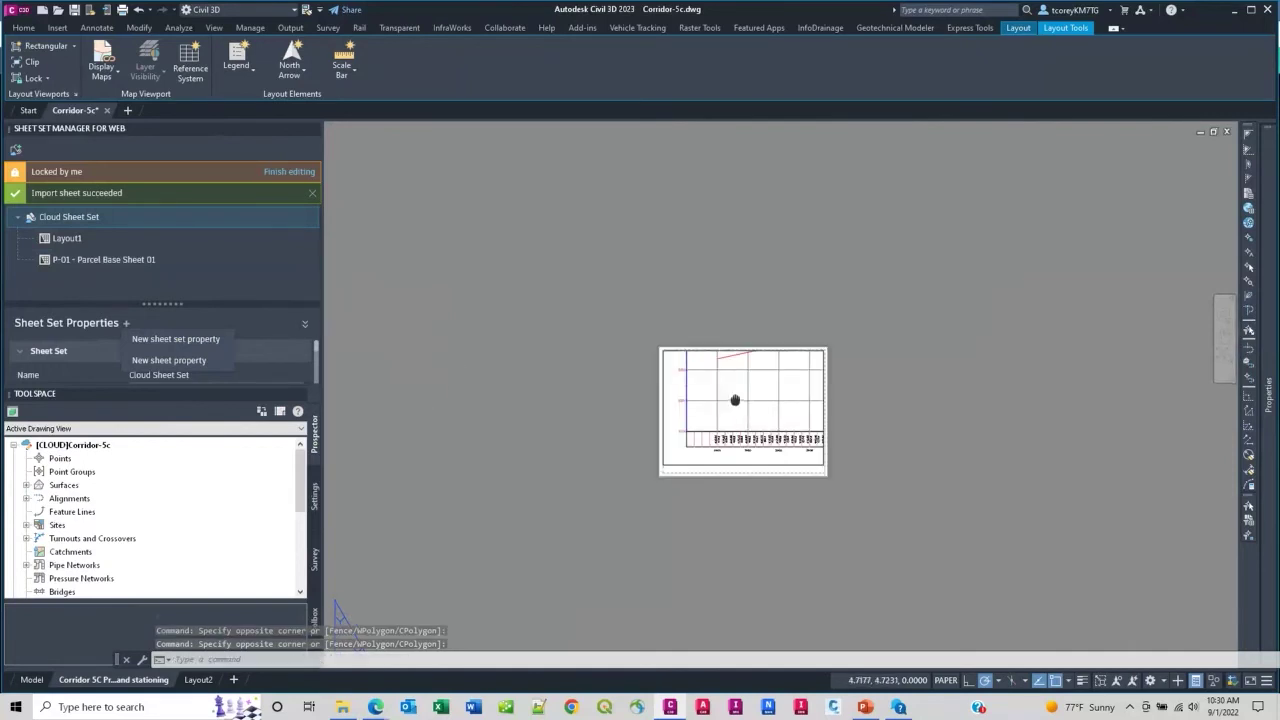
pyautogui.moveTo(737, 400); pyautogui.dragTo(706, 283, button='middle')
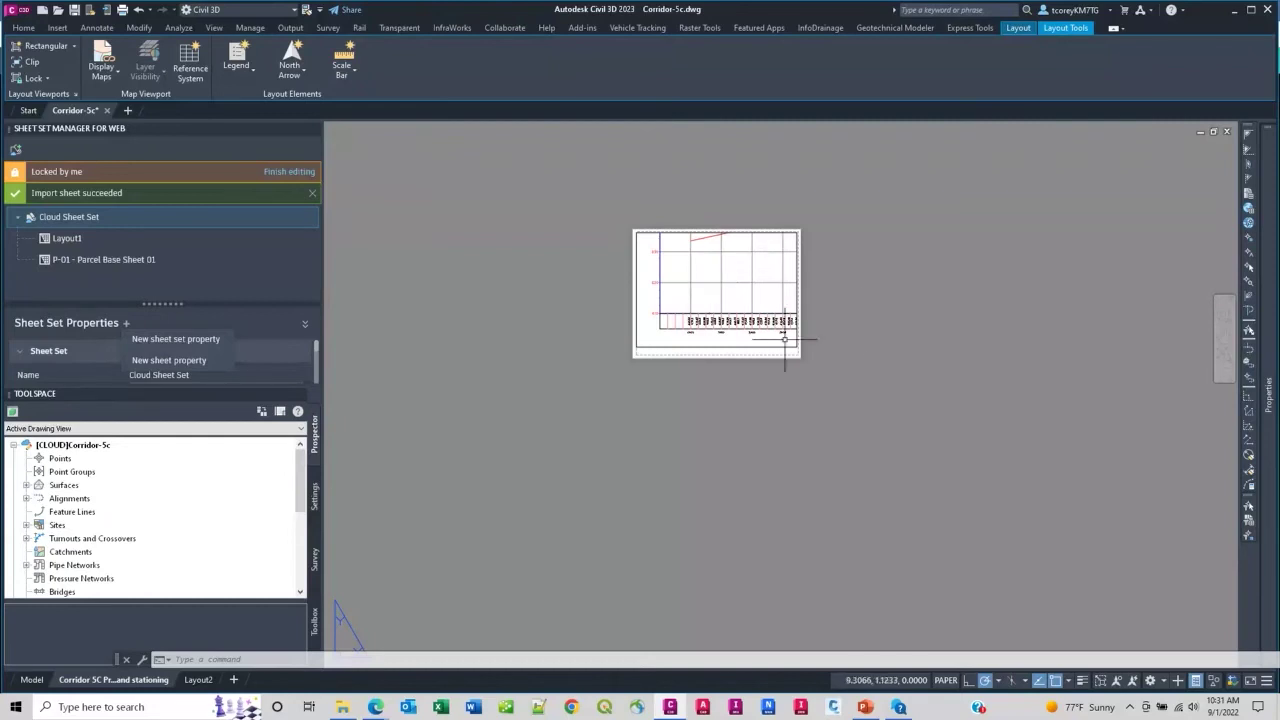
pyautogui.click(852, 318)
pyautogui.click(817, 395)
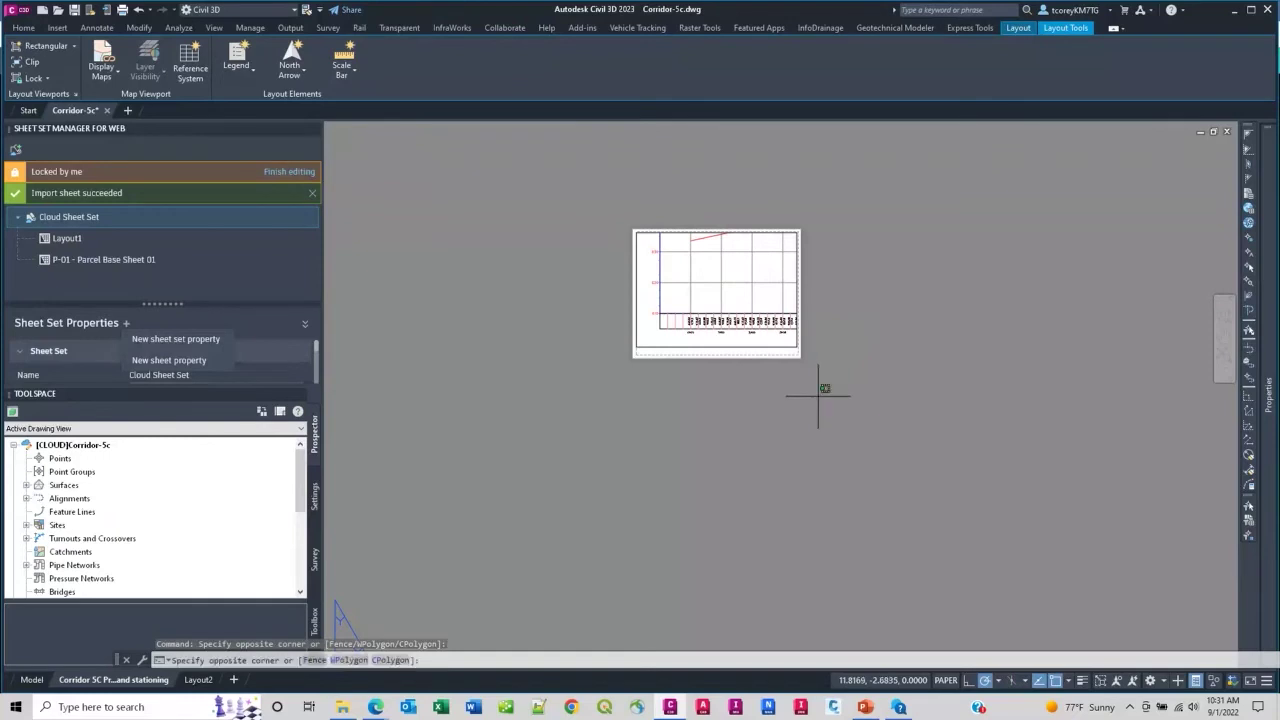
pyautogui.click(614, 209)
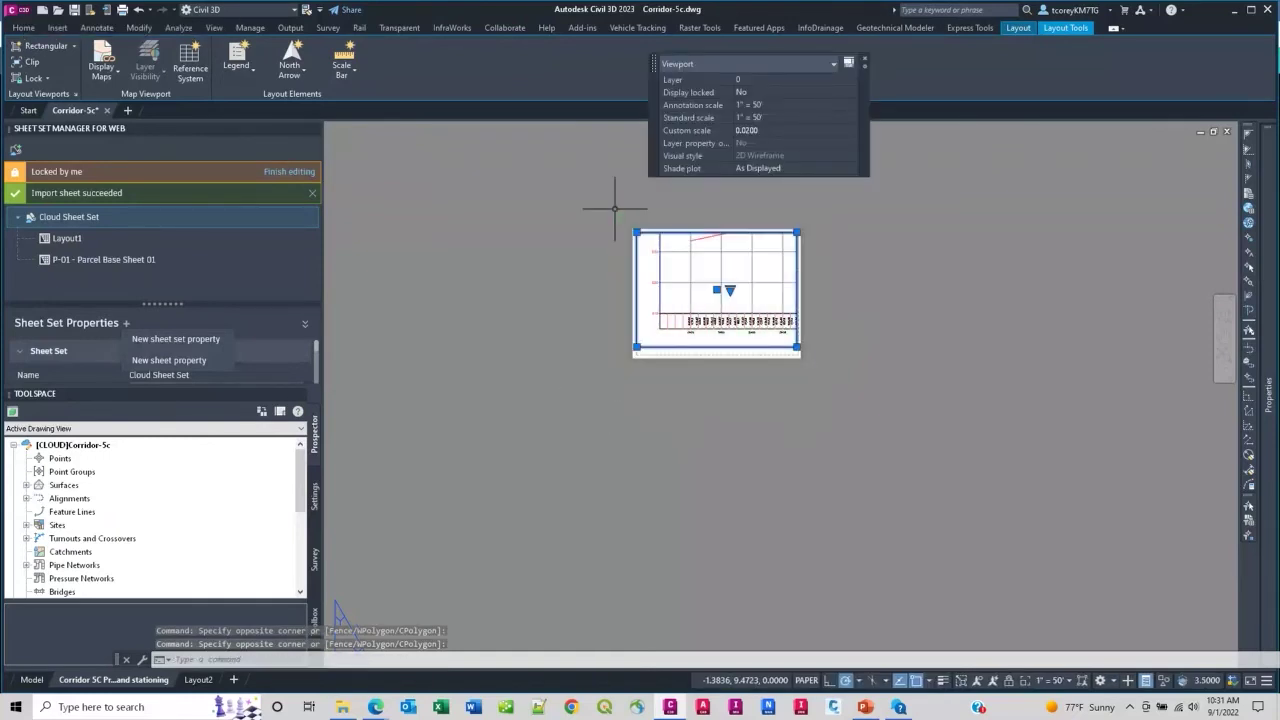
pyautogui.press('Escape')
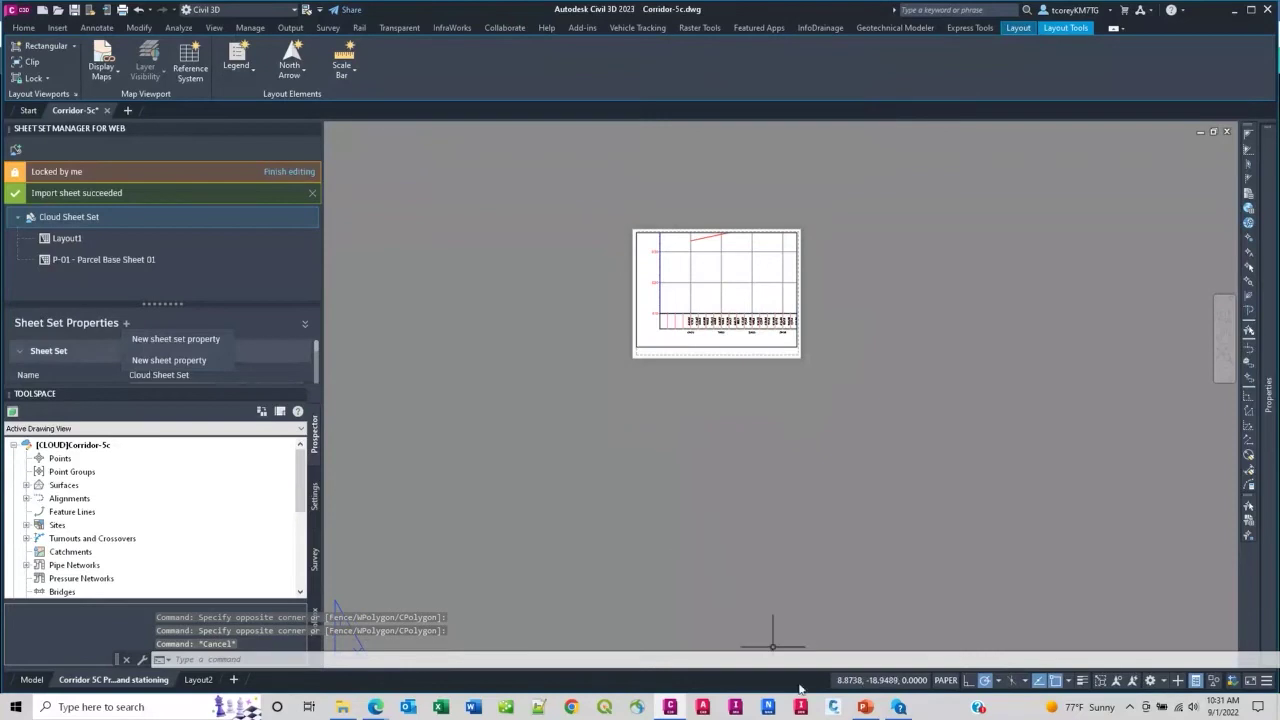
pyautogui.moveTo(864, 710)
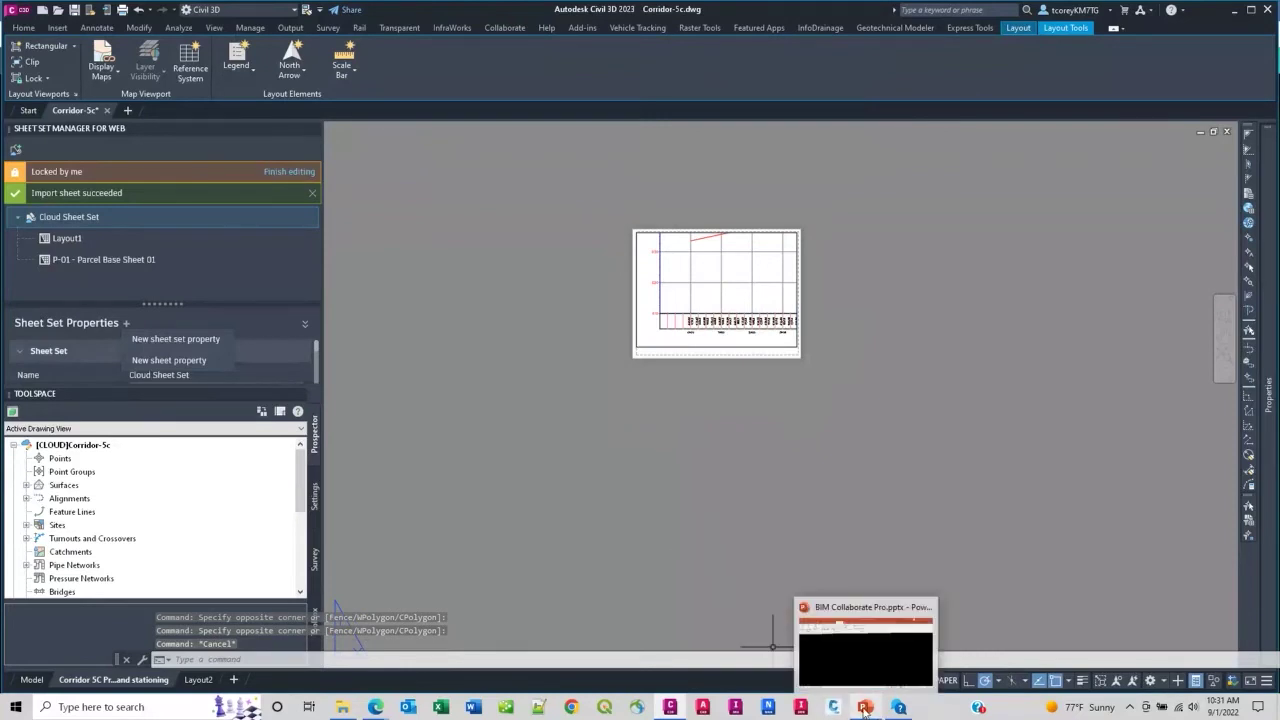
# - Go to PowerPoint slide 6, Collaboration for Civil 3D, then minimize the presentation
pyautogui.click(866, 640)
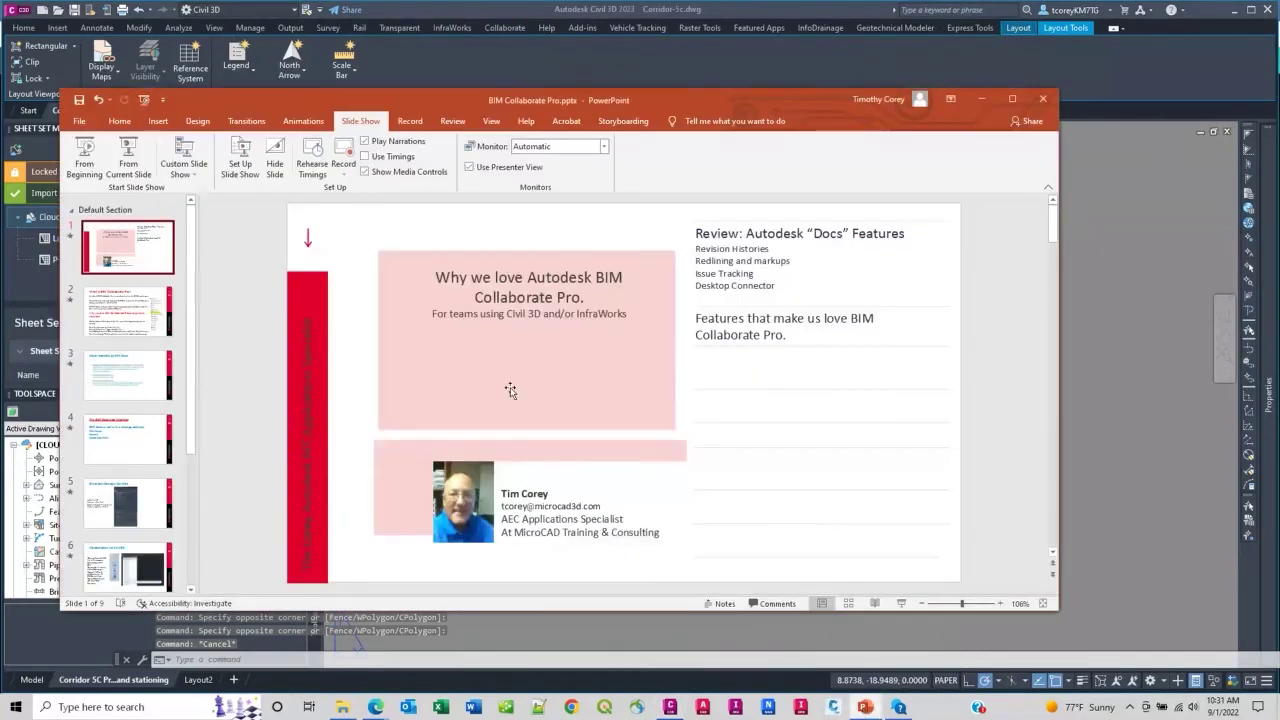
pyautogui.scroll(-3, 124, 400)
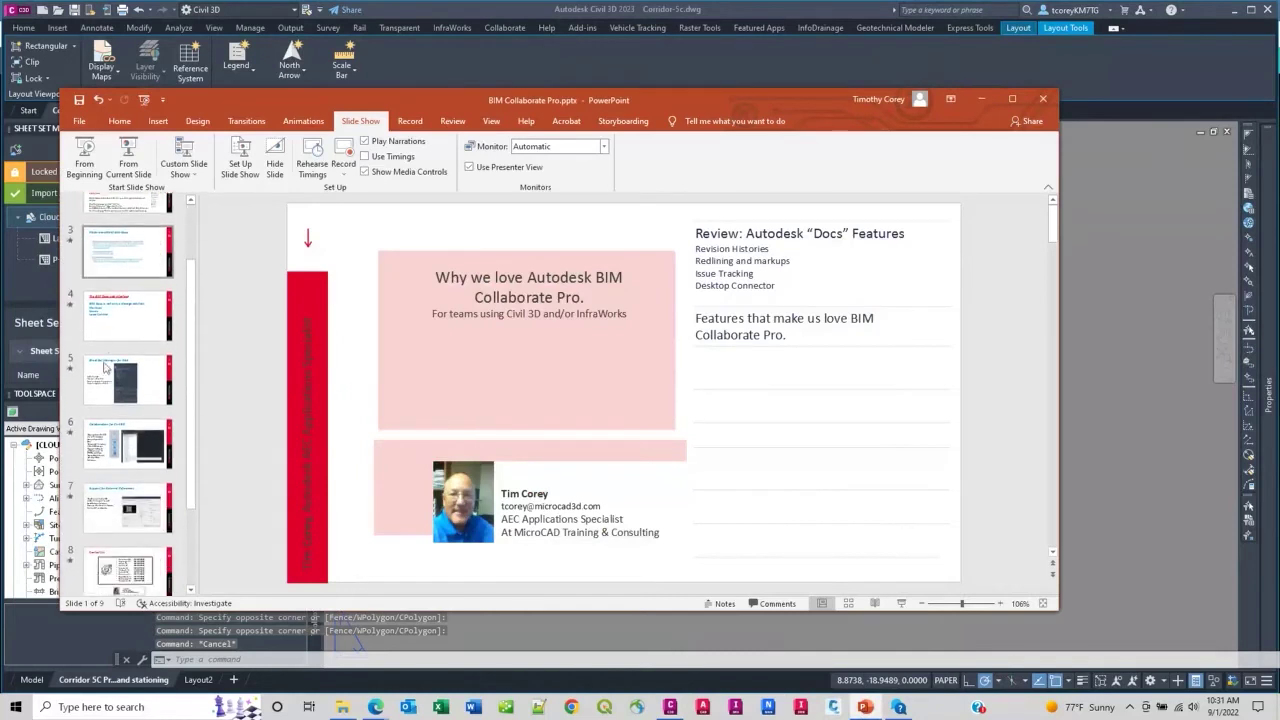
pyautogui.click(124, 430)
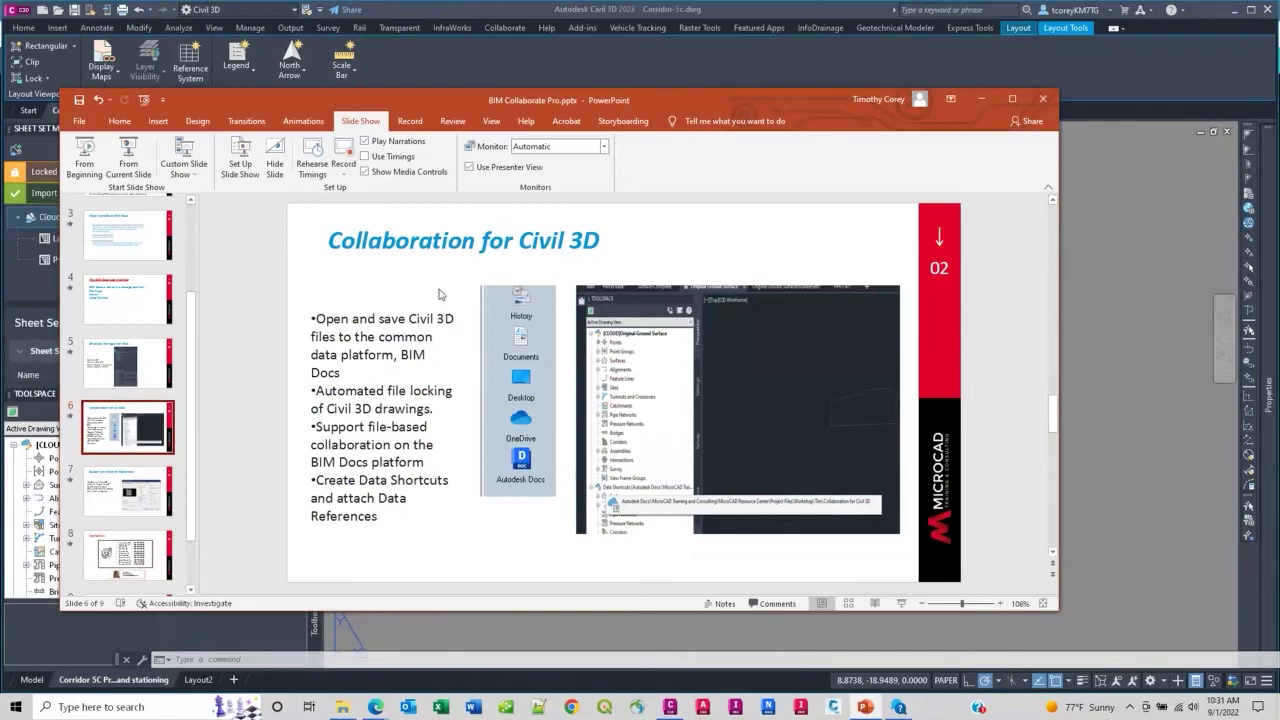
pyautogui.click(982, 101)
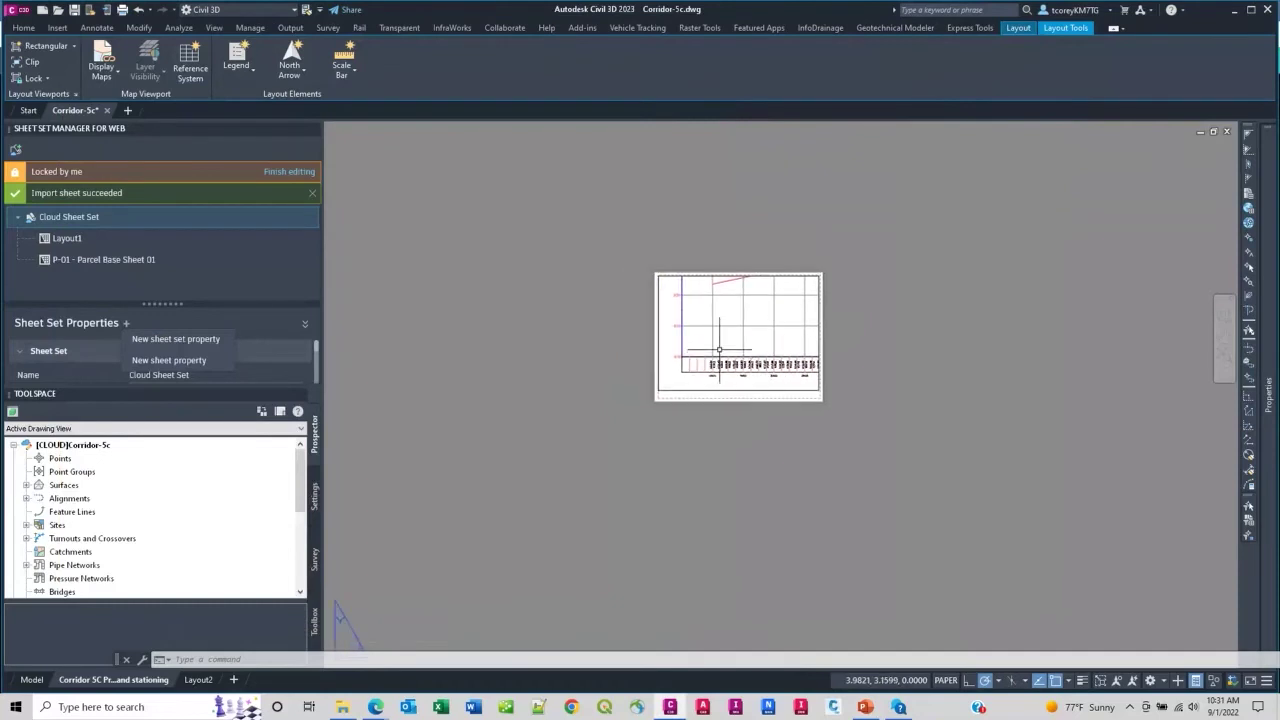
# - Close the Sheet Set Manager palette, switch to model space, and bring up the Data Shortcuts options
pyautogui.scroll(4, 722, 346)
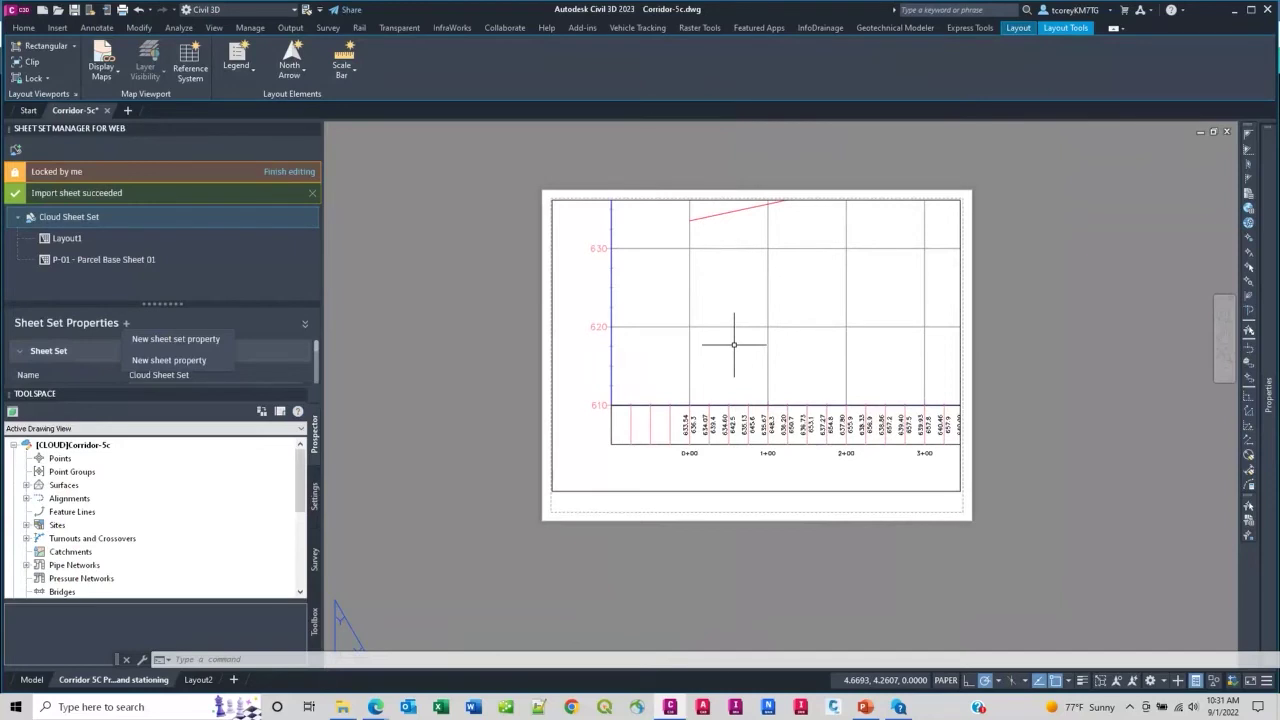
pyautogui.click(315, 129)
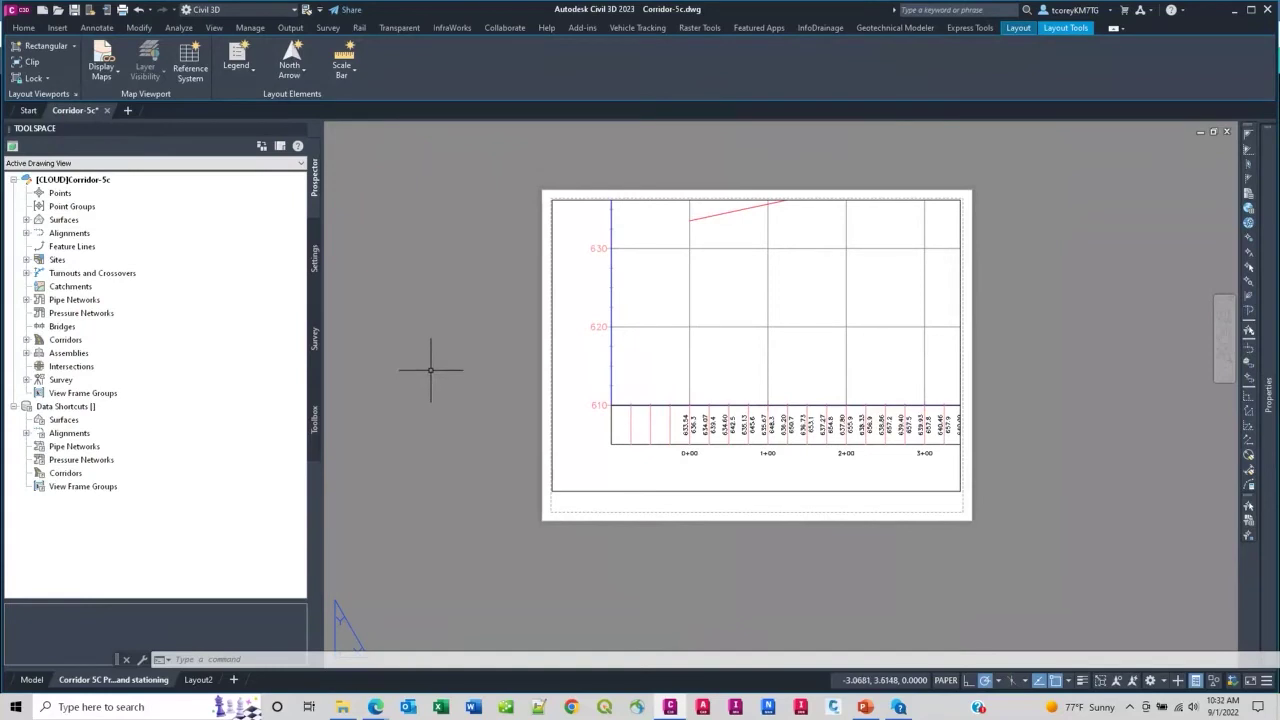
pyautogui.click(30, 680)
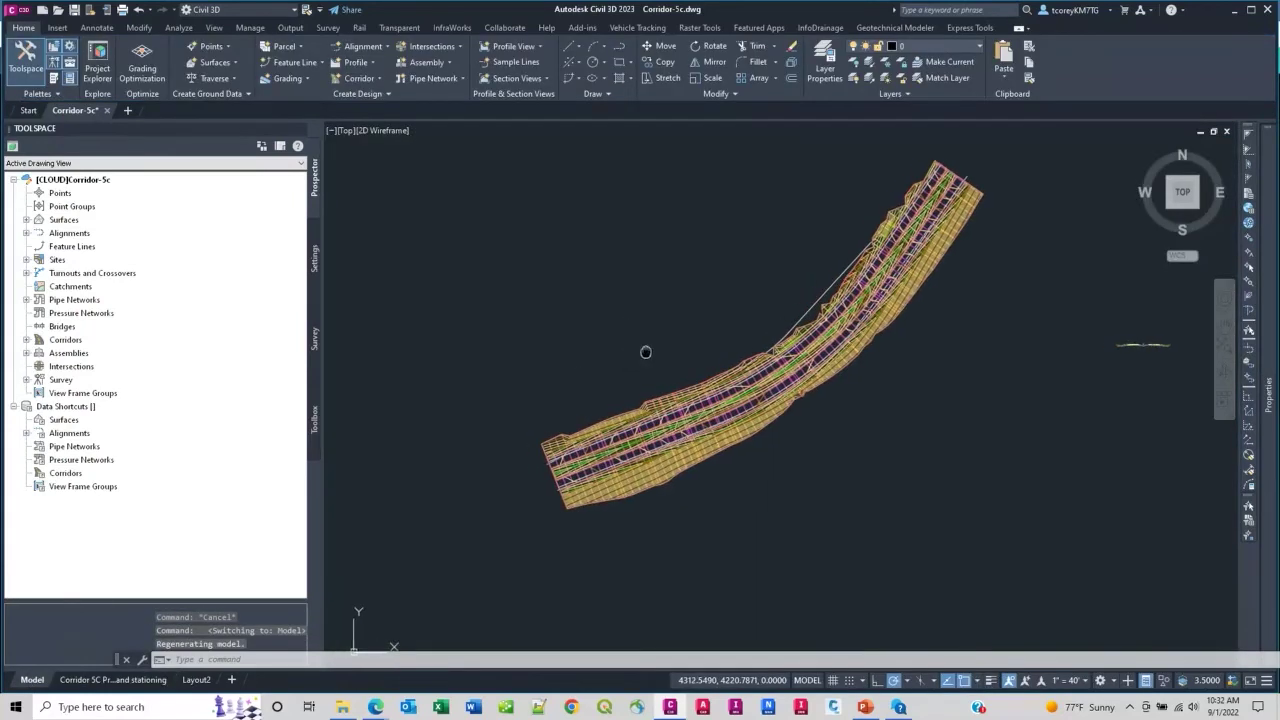
pyautogui.rightClick(60, 406)
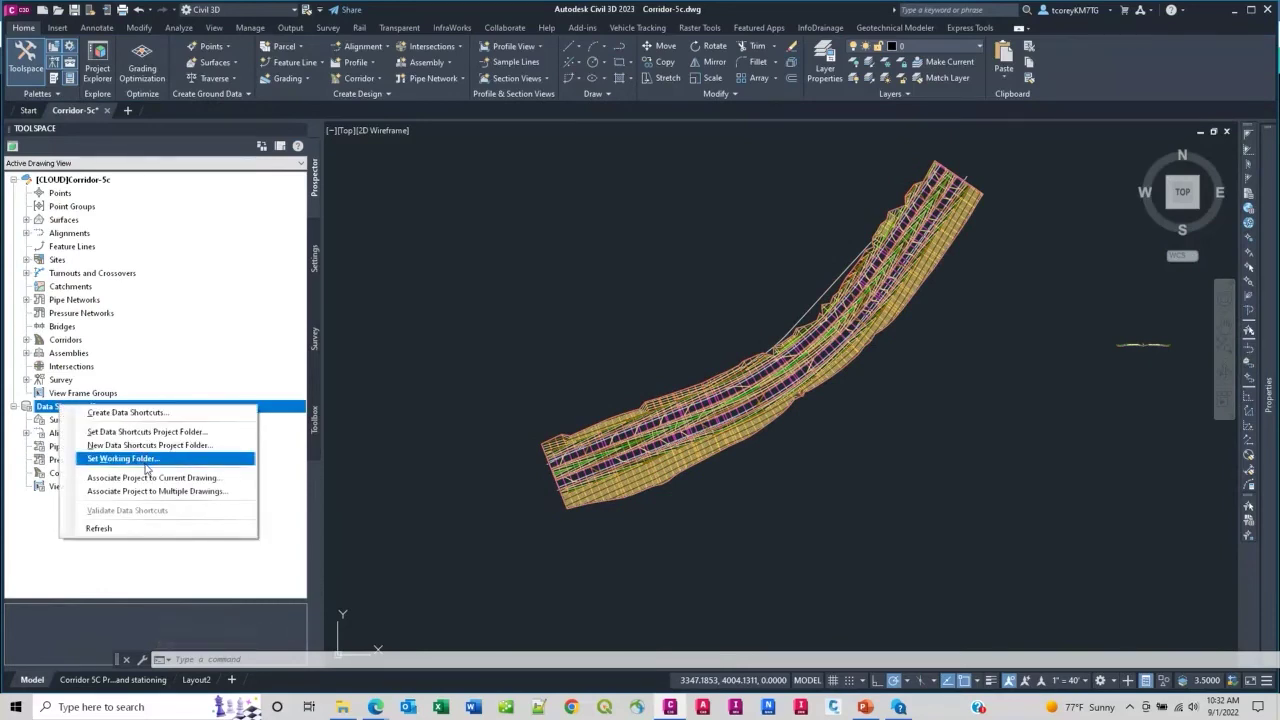
# - Browse the working-folder picker through ACCDocs and the BIM Docs Path shortcut to the user's Workshop folder
pyautogui.click(138, 465)
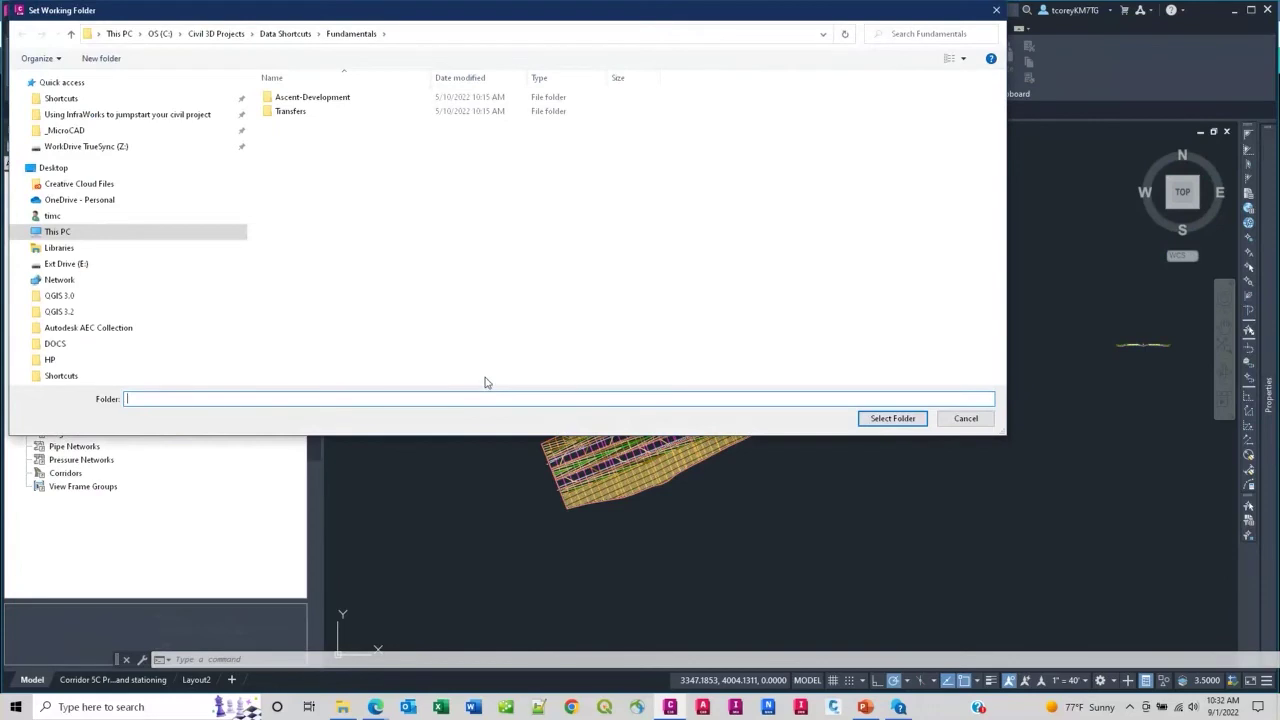
pyautogui.click(53, 218)
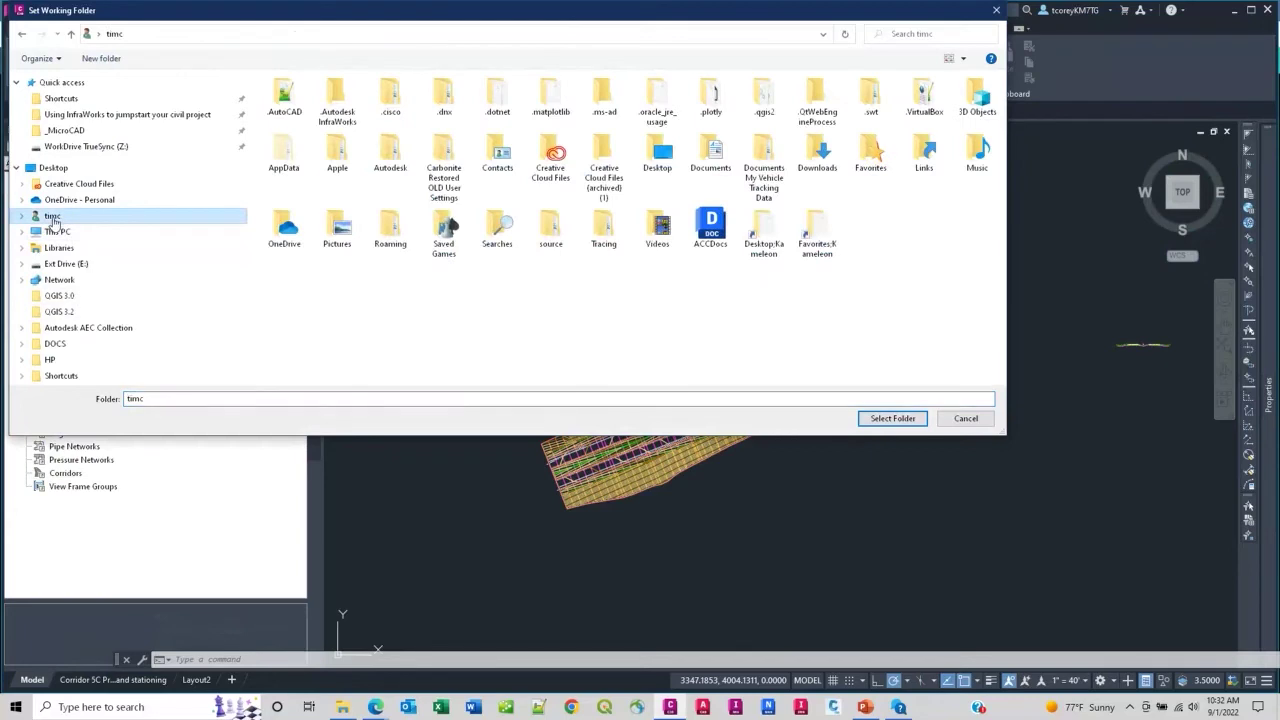
pyautogui.doubleClick(714, 232)
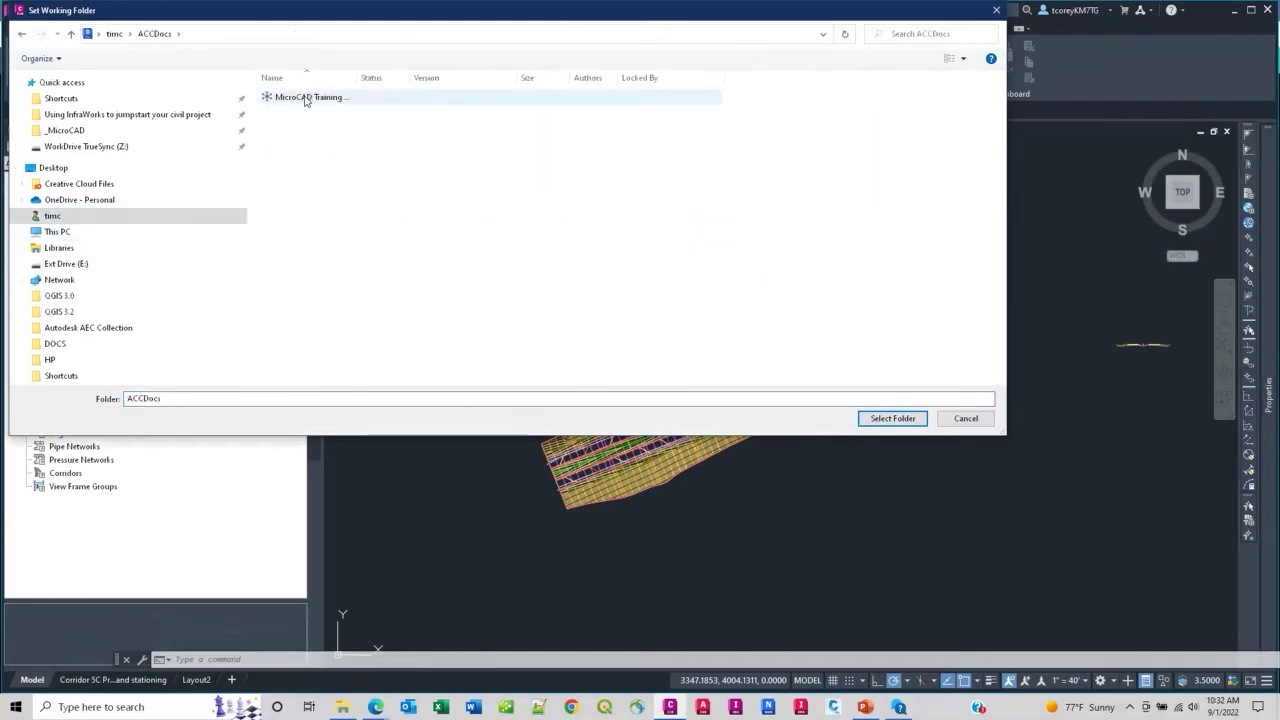
pyautogui.doubleClick(305, 98)
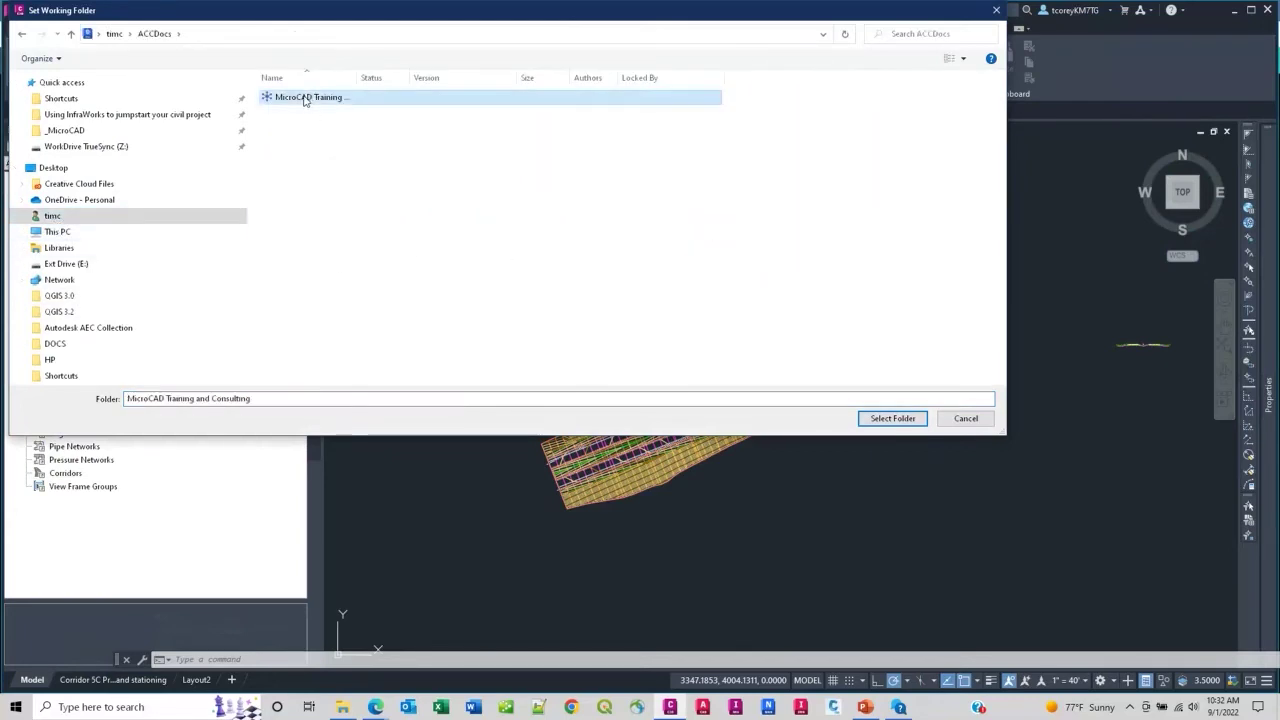
pyautogui.click(61, 99)
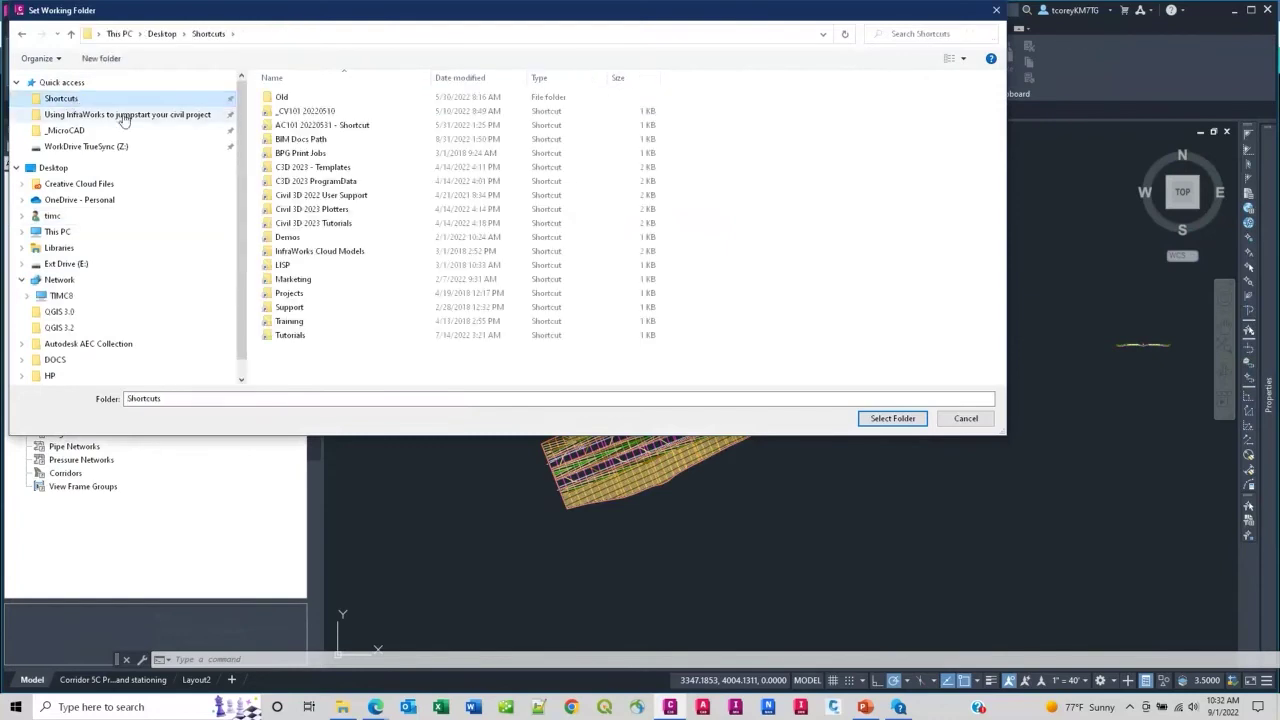
pyautogui.doubleClick(304, 142)
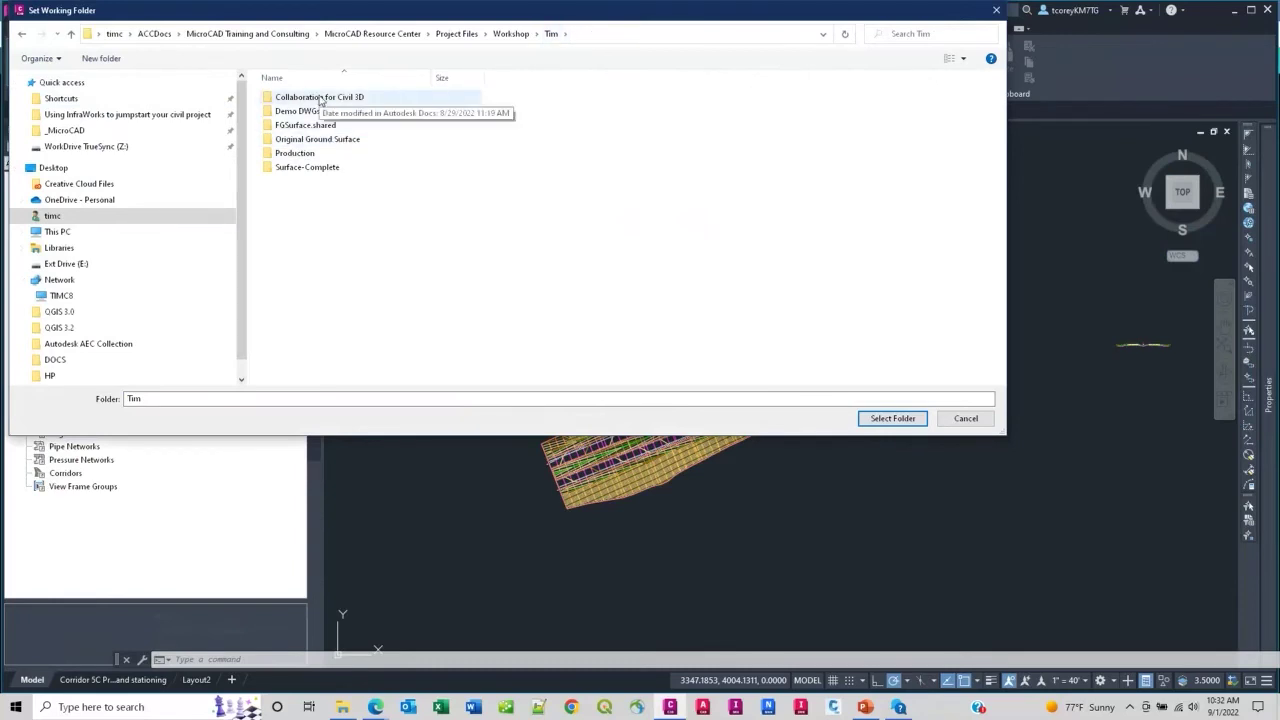
pyautogui.doubleClick(320, 99)
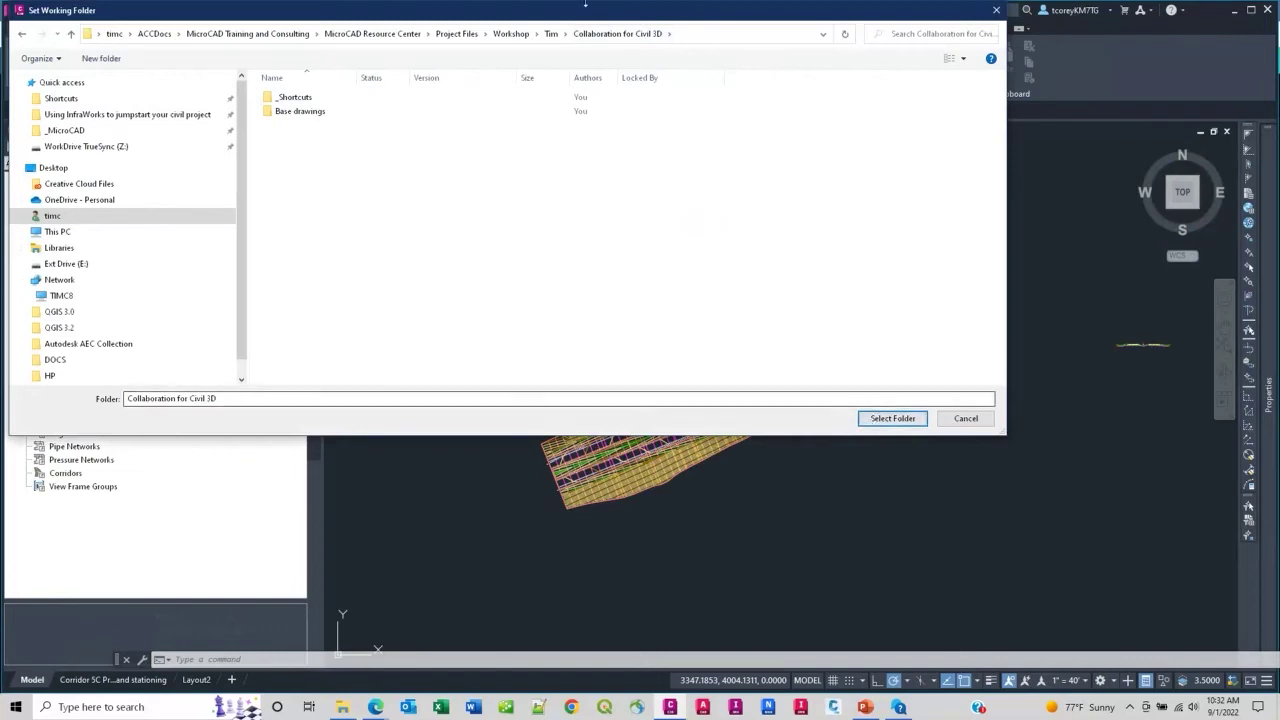
pyautogui.click(552, 34)
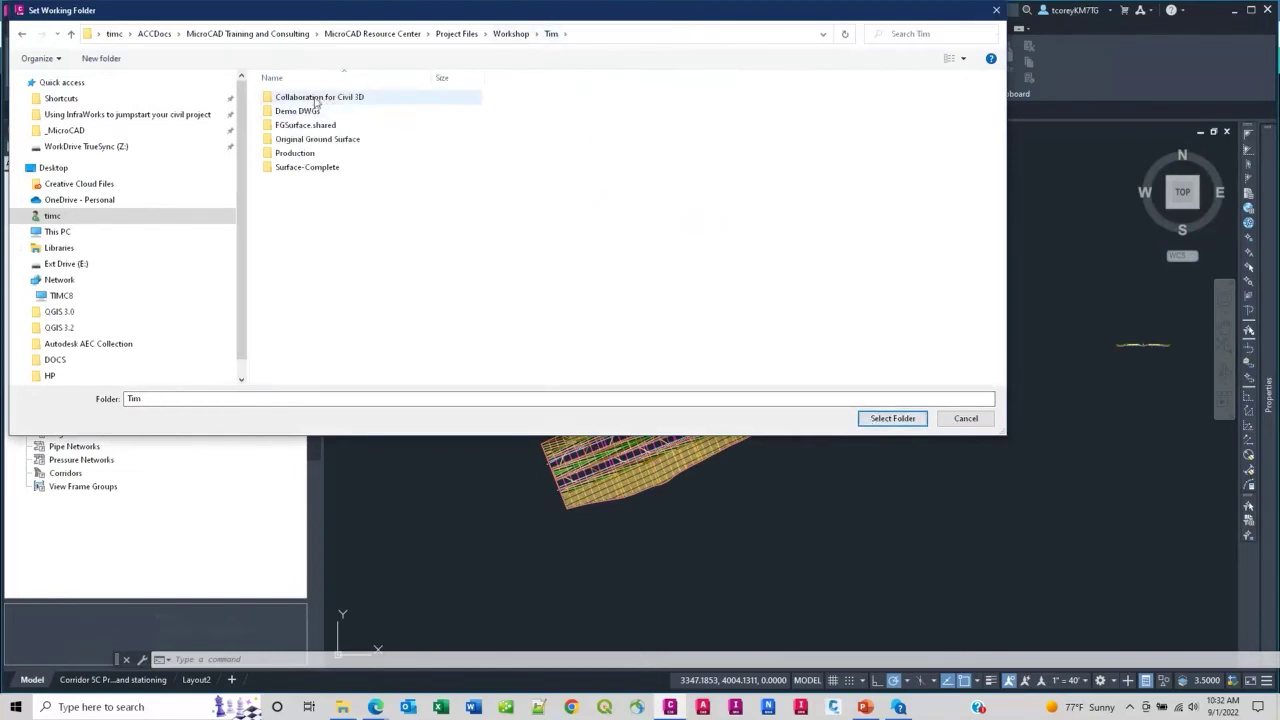
# - Make the Workshop folder the working folder and review its shared surfaces, alignments and corridors
pyautogui.click(877, 420)
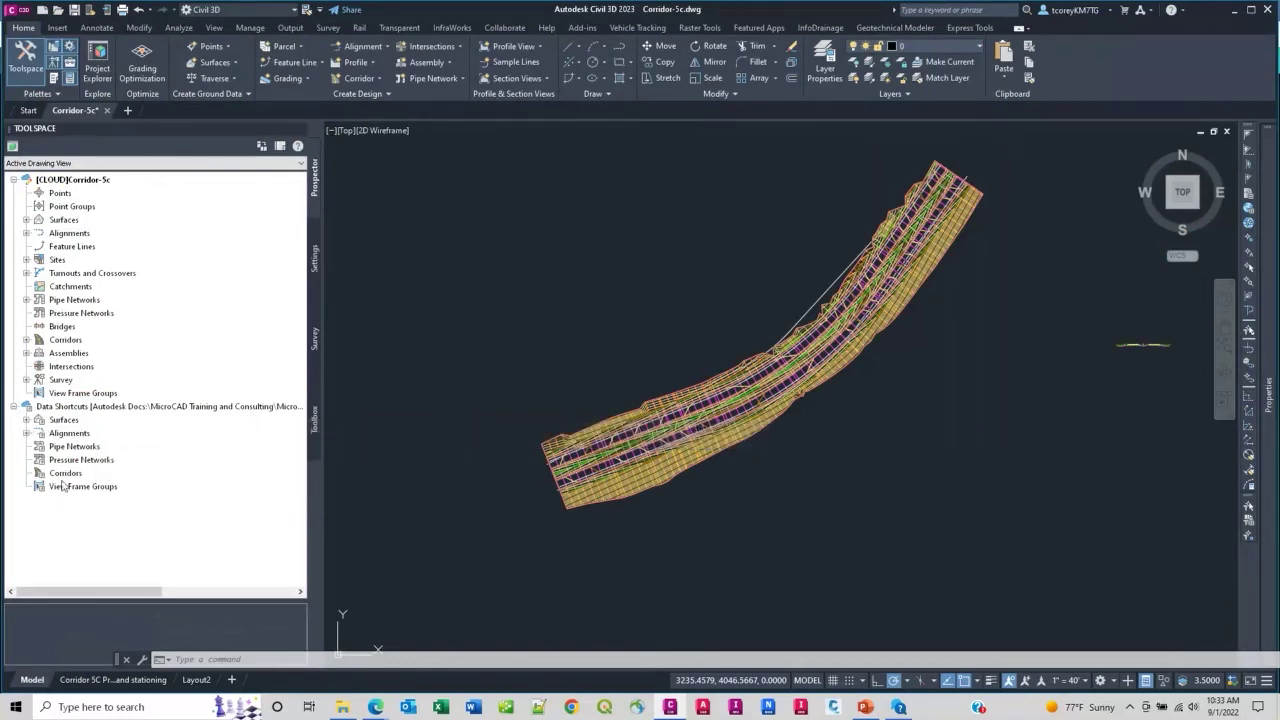
pyautogui.click(27, 420)
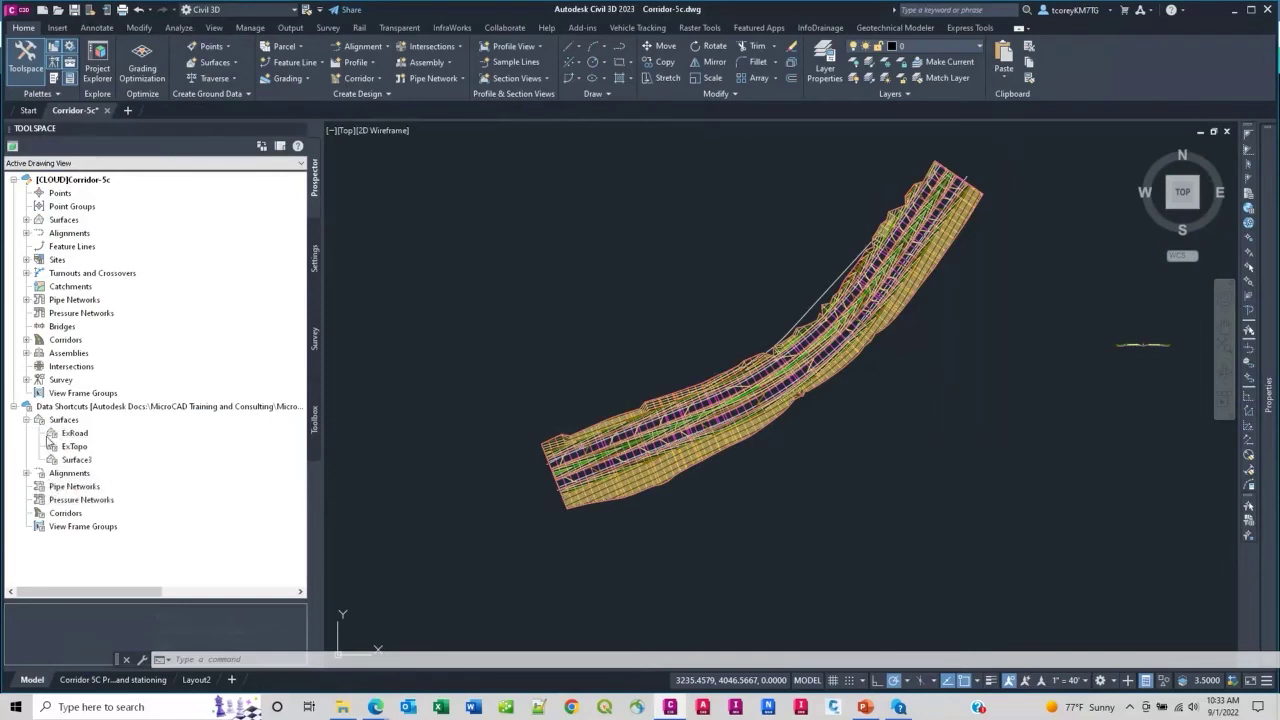
pyautogui.click(75, 433)
pyautogui.click(76, 446)
pyautogui.click(78, 459)
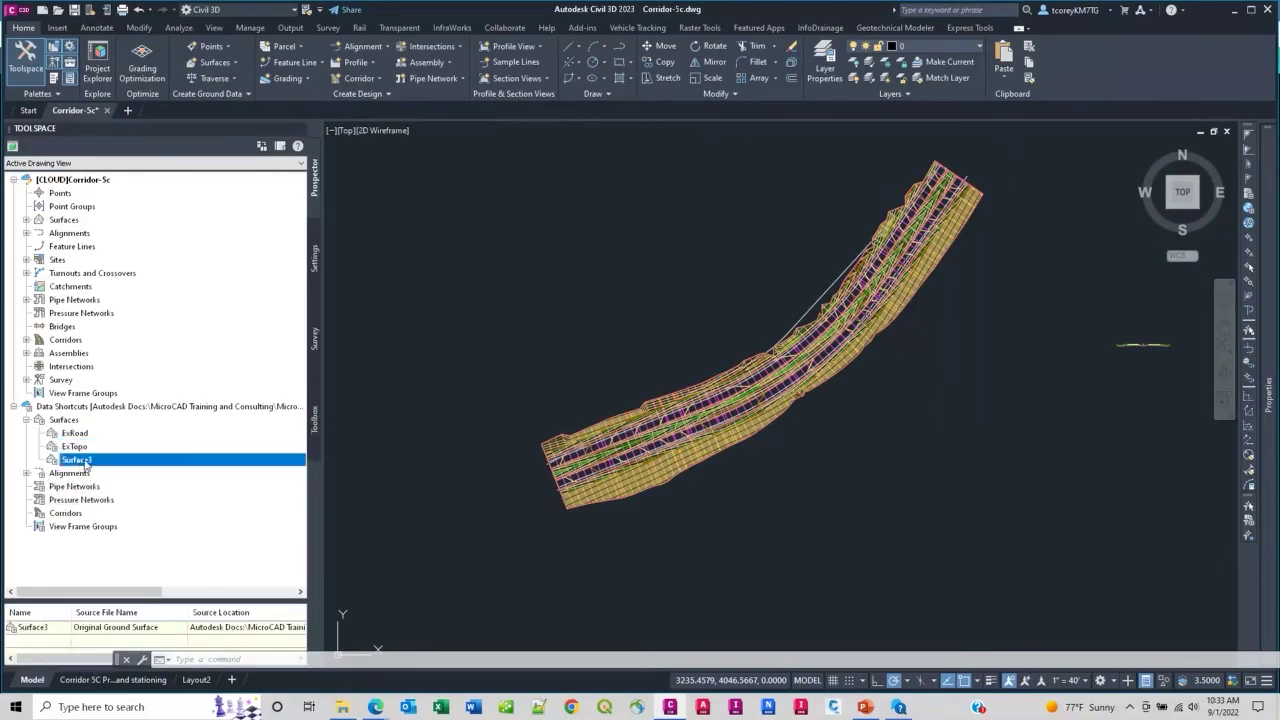
pyautogui.click(27, 473)
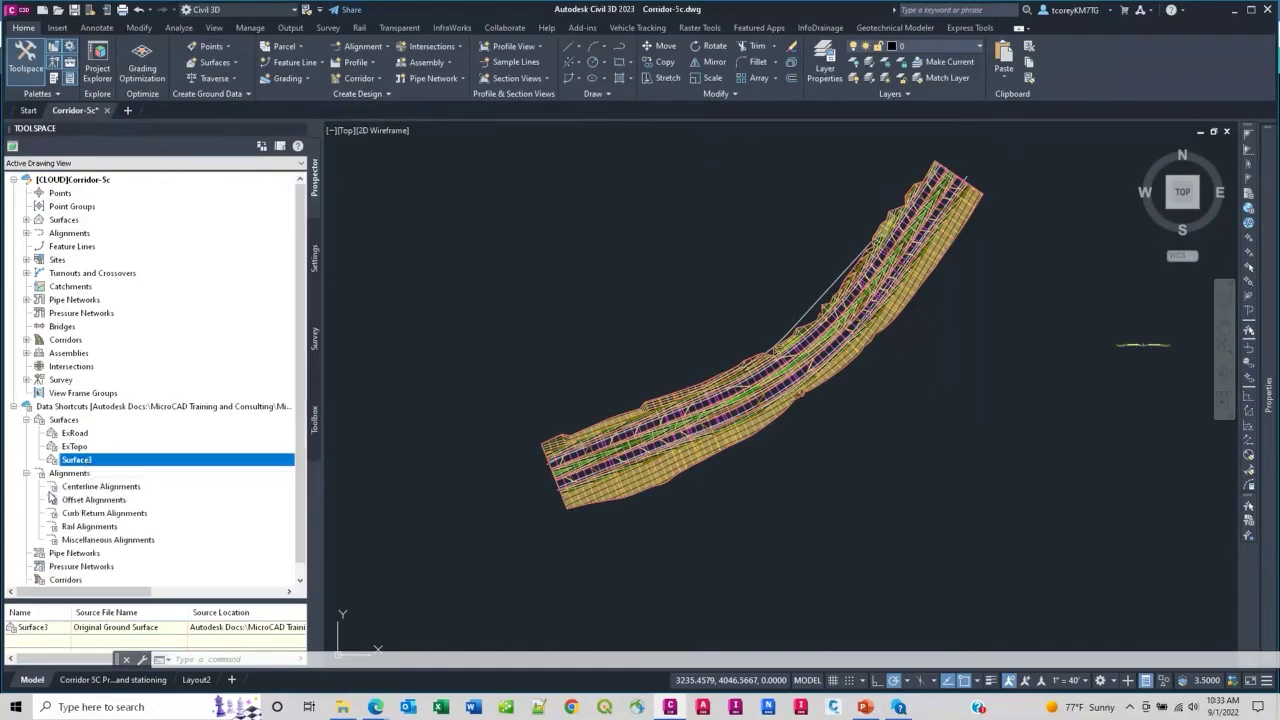
pyautogui.click(92, 487)
pyautogui.scroll(-1, 96, 492)
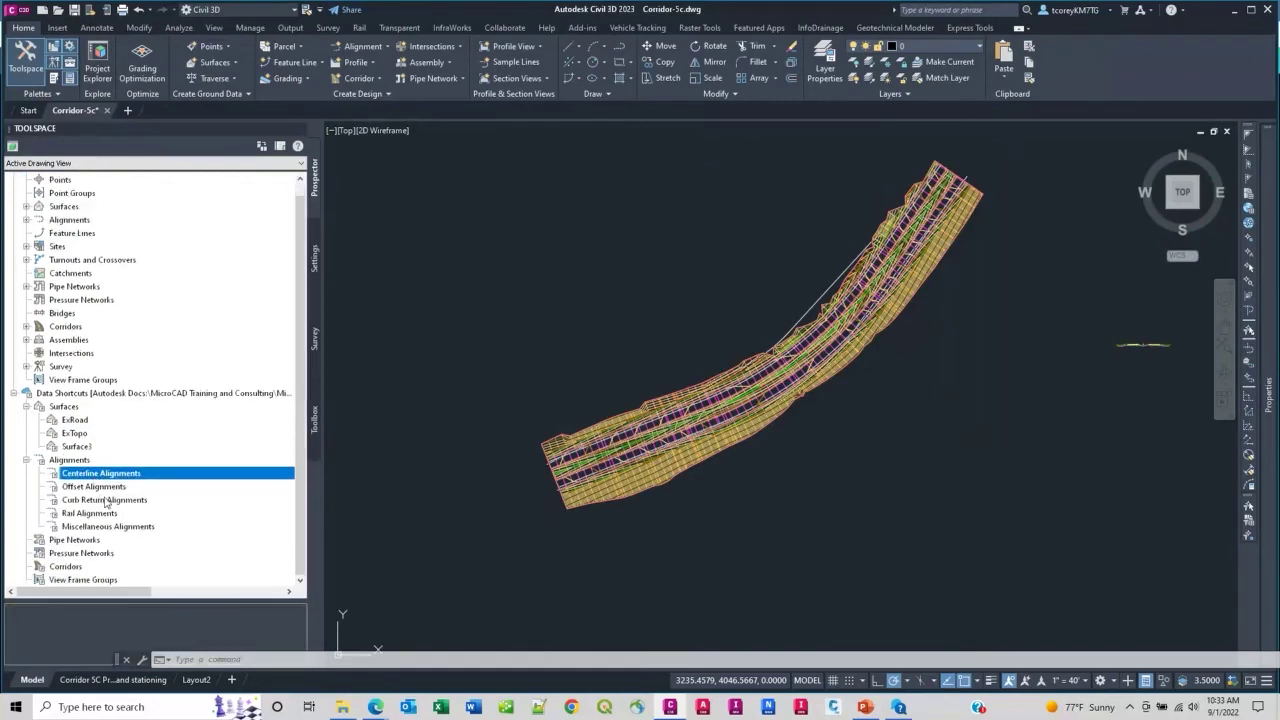
pyautogui.click(62, 567)
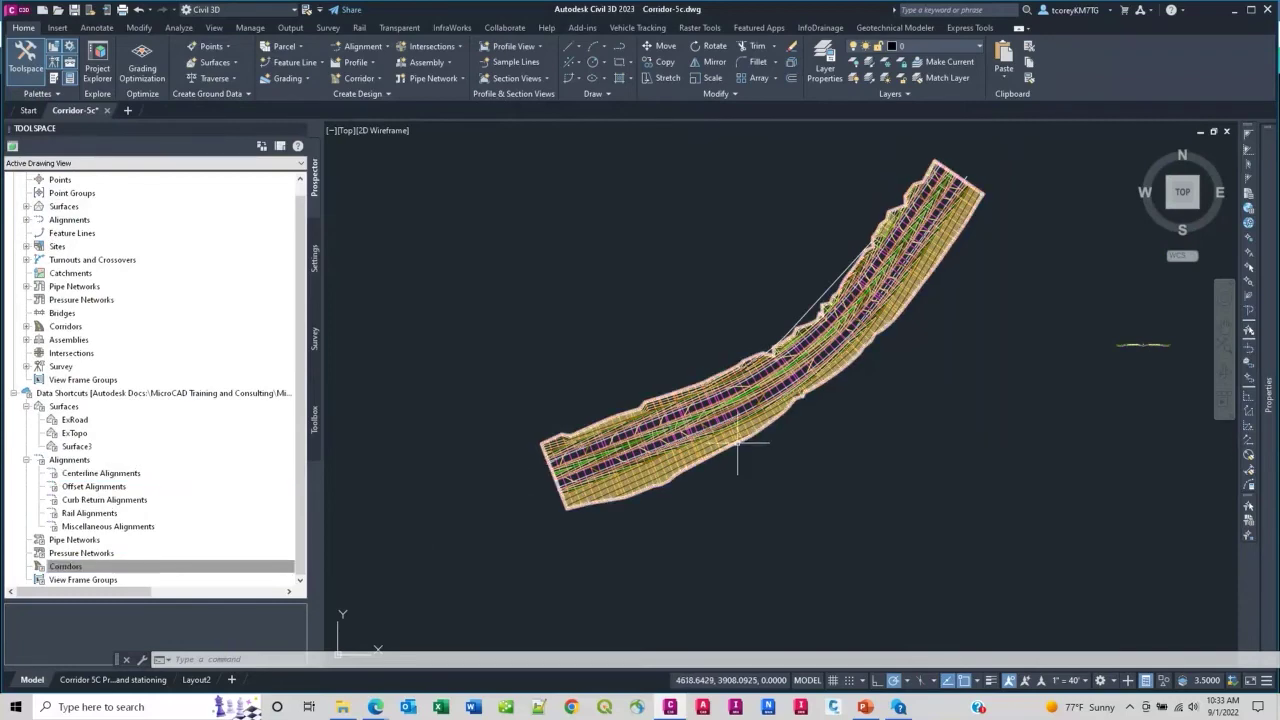
pyautogui.scroll(2, 750, 371)
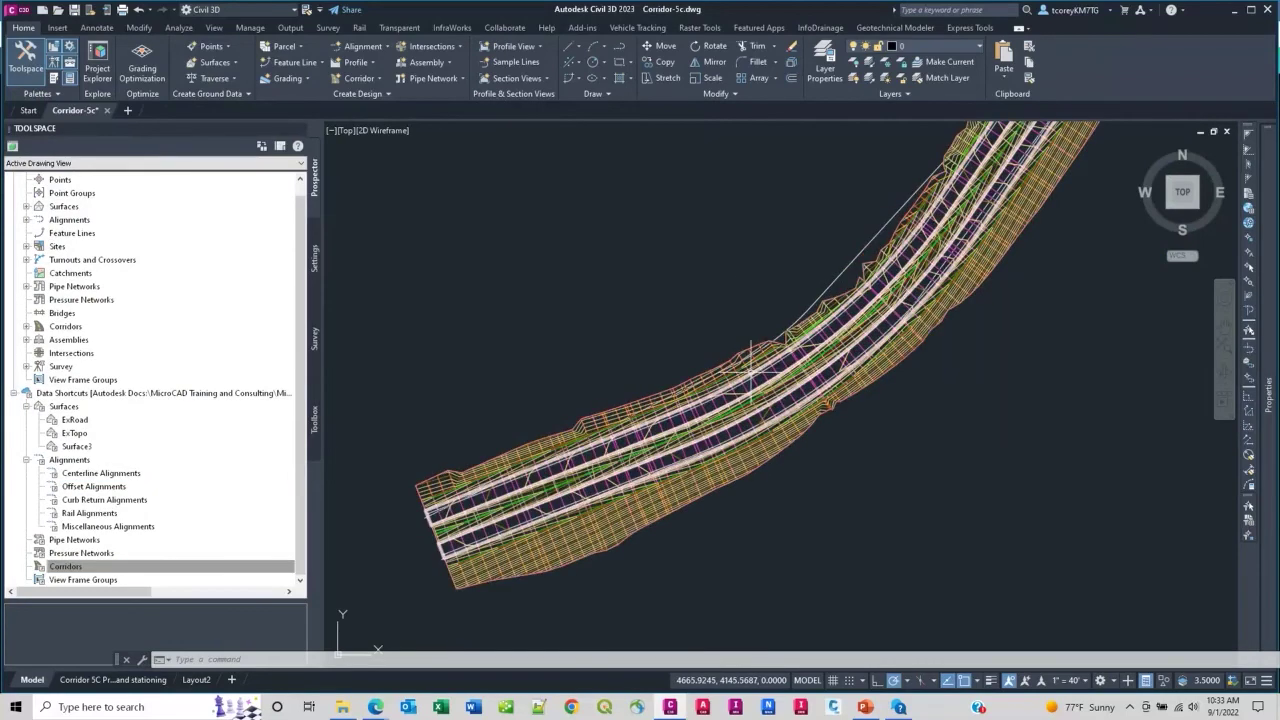
pyautogui.scroll(2, 750, 371)
pyautogui.scroll(-1, 750, 371)
# - Associate Corridor-5c.dwg with the Collaboration for Civil 3D data shortcuts project
pyautogui.rightClick(140, 392)
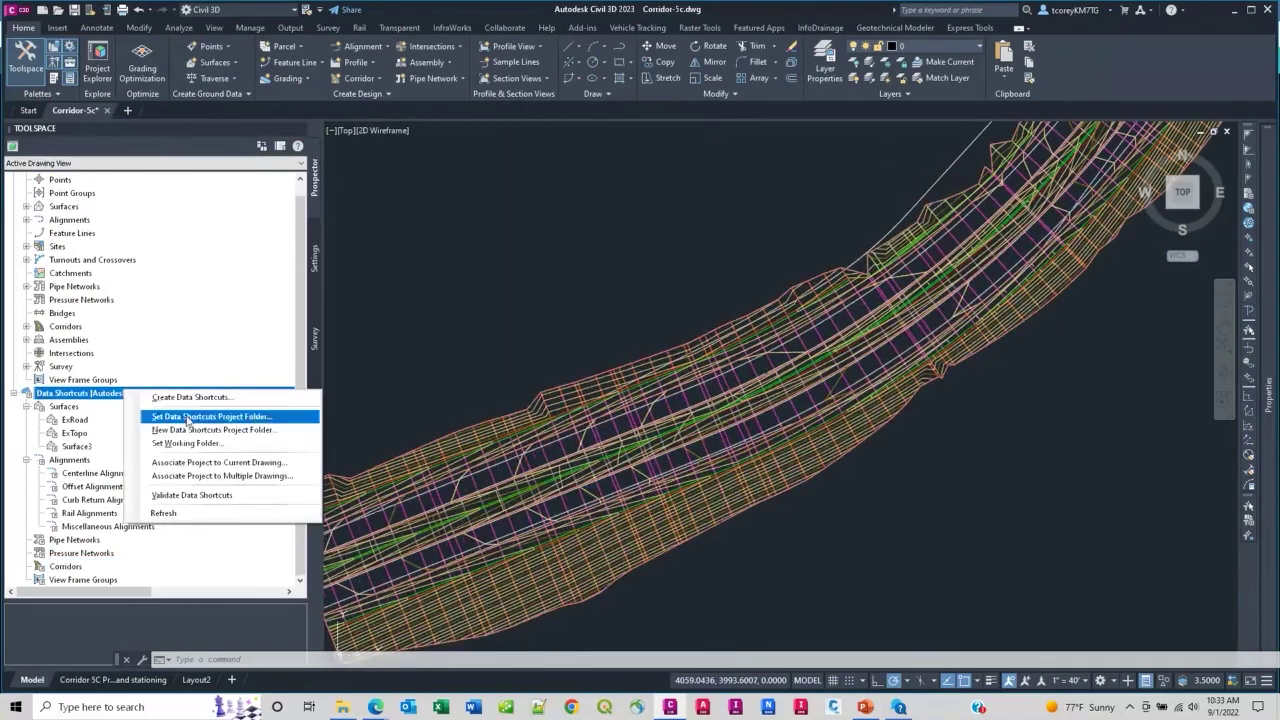
pyautogui.click(200, 464)
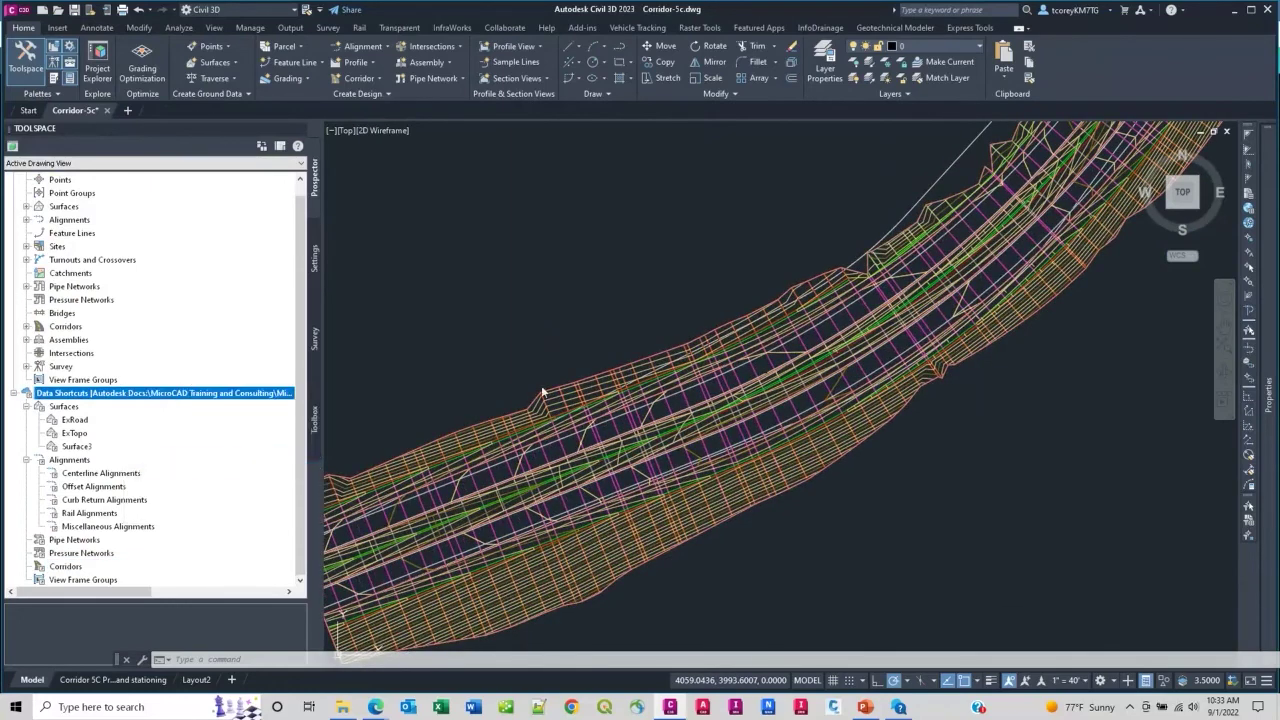
pyautogui.click(626, 394)
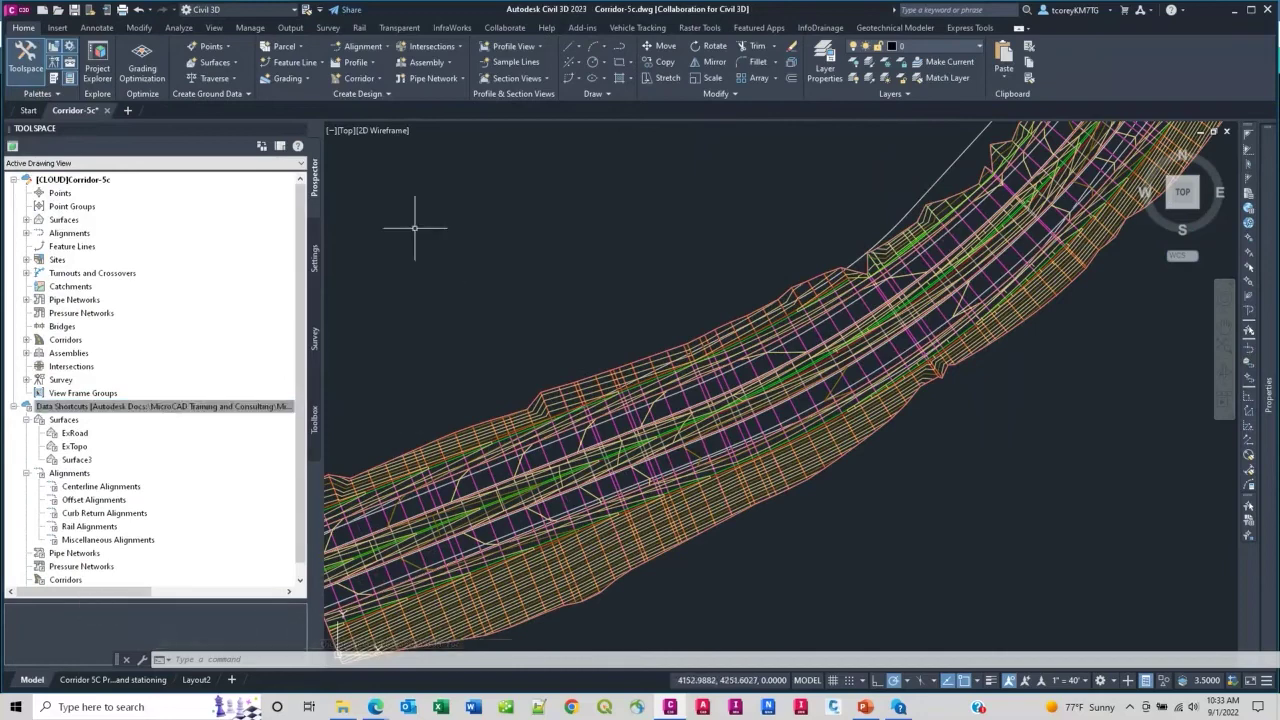
# - Mark the Corridor - (1) Top surface and Corridor - (1), with its baseline, for sharing
pyautogui.click(255, 31)
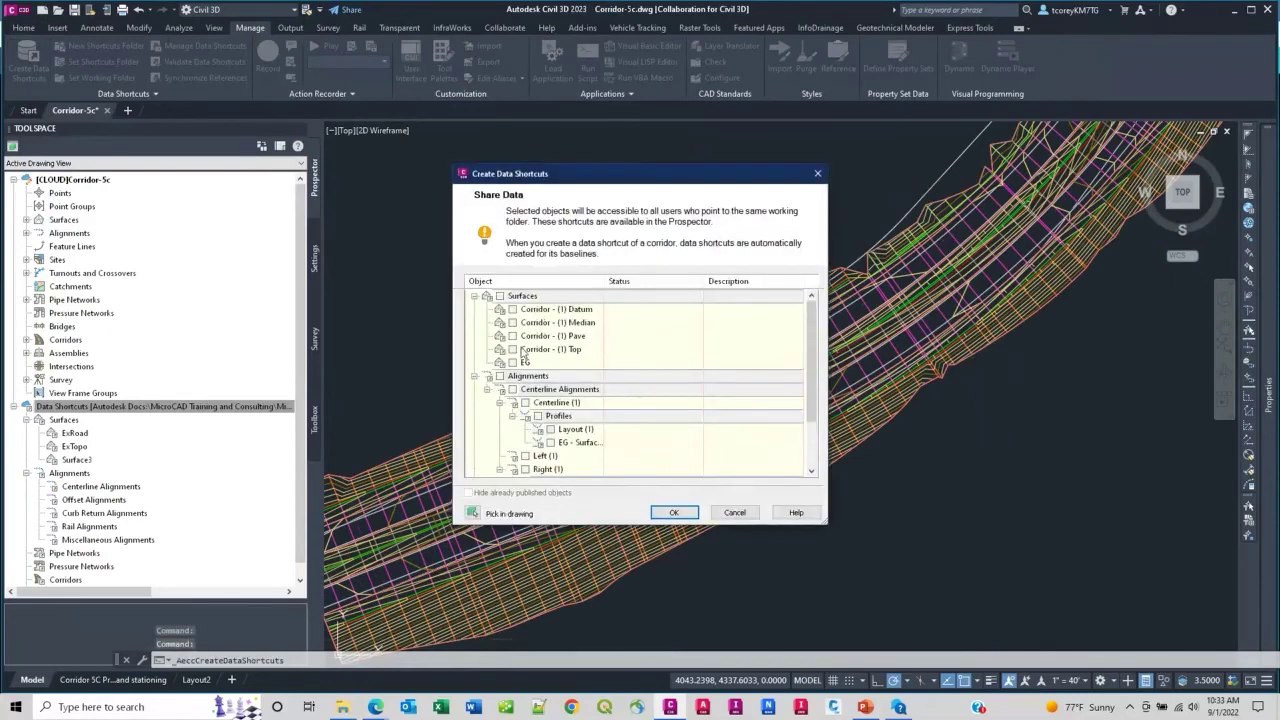
pyautogui.click(513, 349)
pyautogui.click(513, 362)
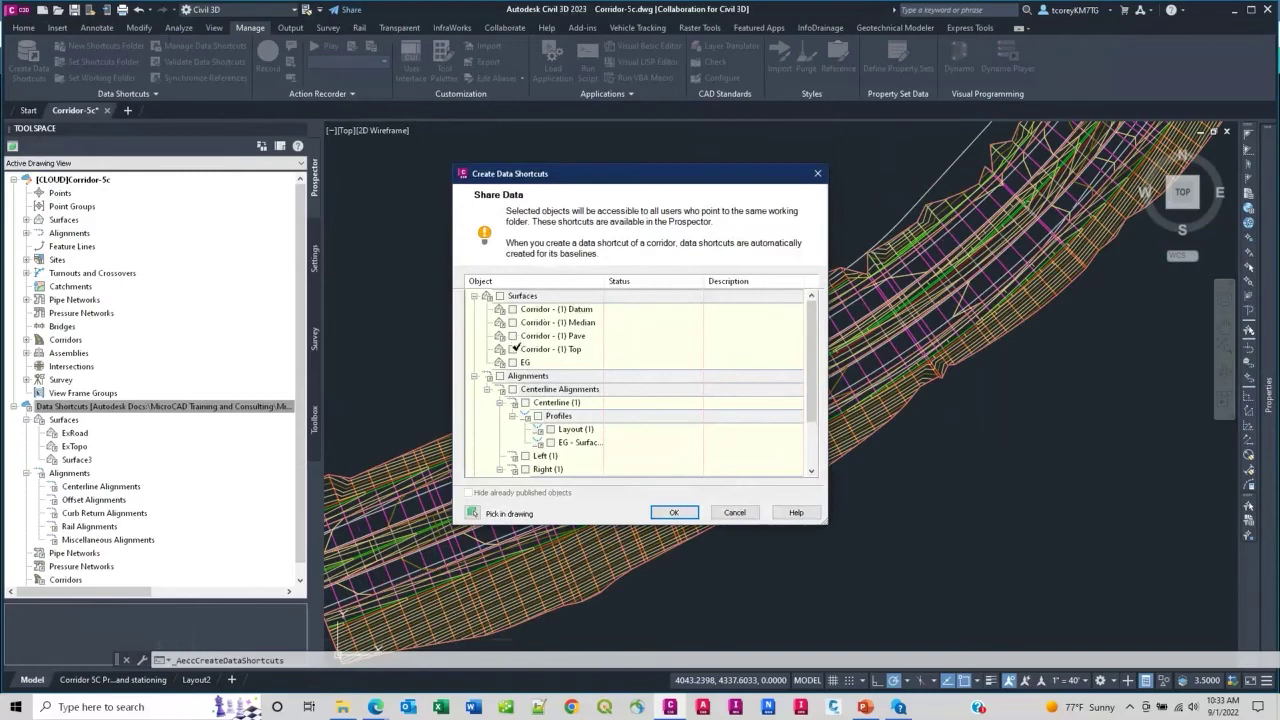
pyautogui.click(514, 349)
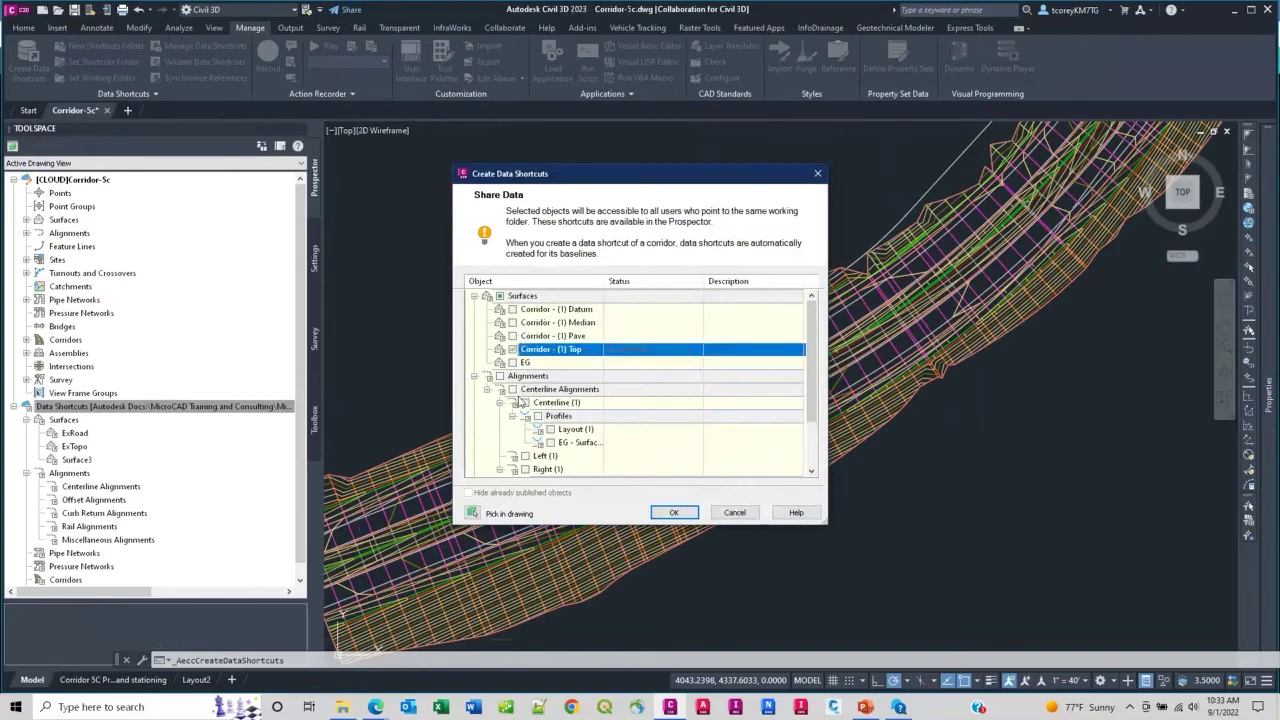
pyautogui.scroll(-2, 520, 401)
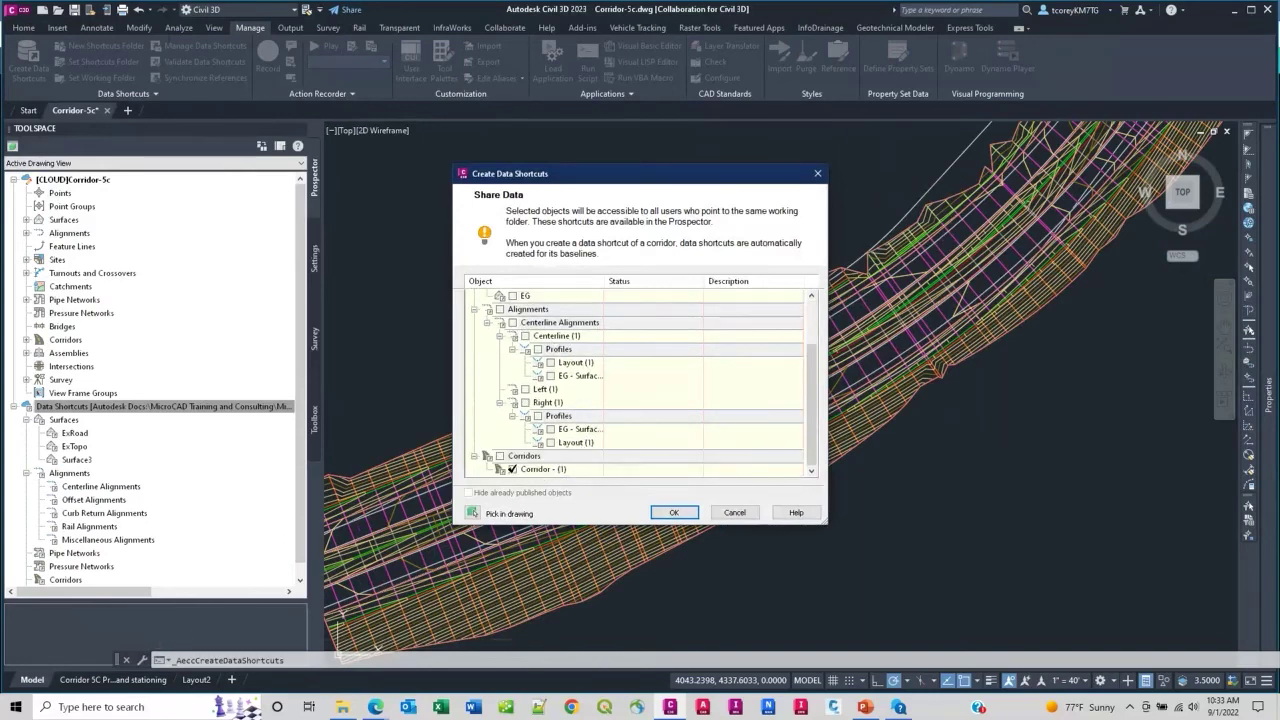
pyautogui.click(513, 468)
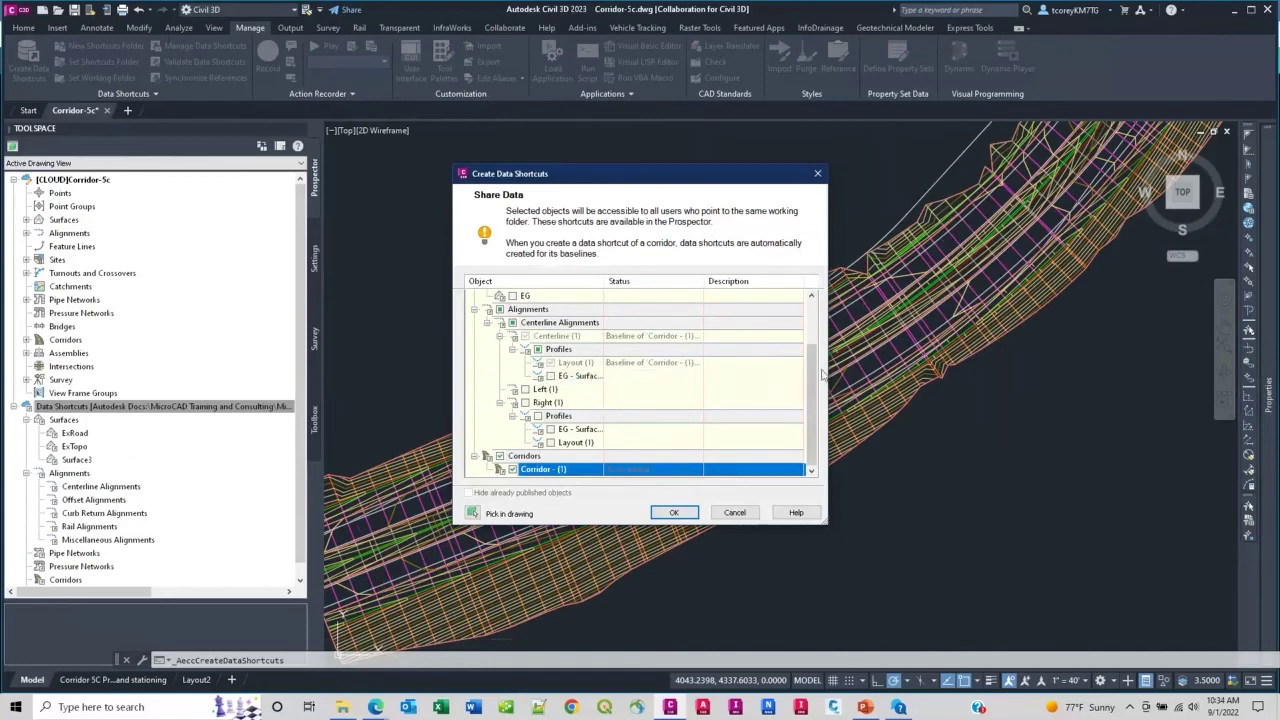
pyautogui.moveTo(812, 373)
pyautogui.mouseDown()
pyautogui.moveTo(810, 320)
pyautogui.moveTo(809, 355)
pyautogui.mouseUp()
# - Create the data shortcuts, check Corridor - (1) under Corridors, and start a new blank Drawing1
pyautogui.click(673, 511)
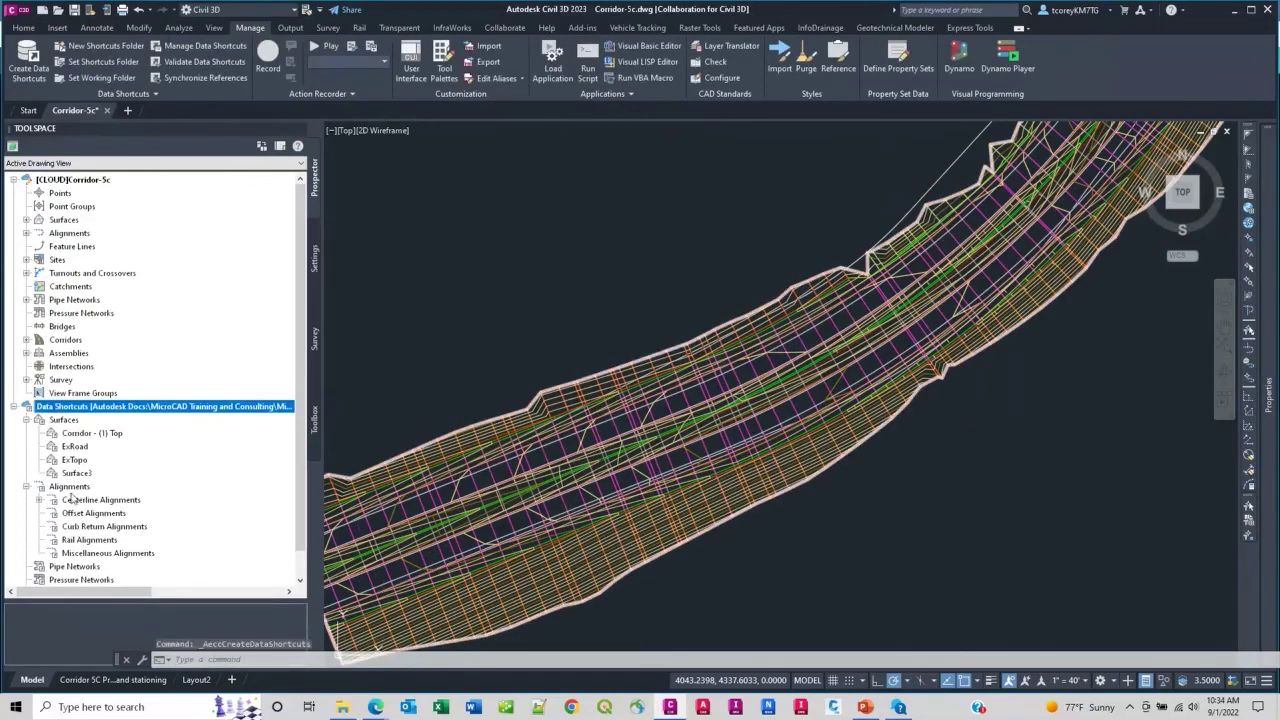
pyautogui.scroll(-1, 171, 518)
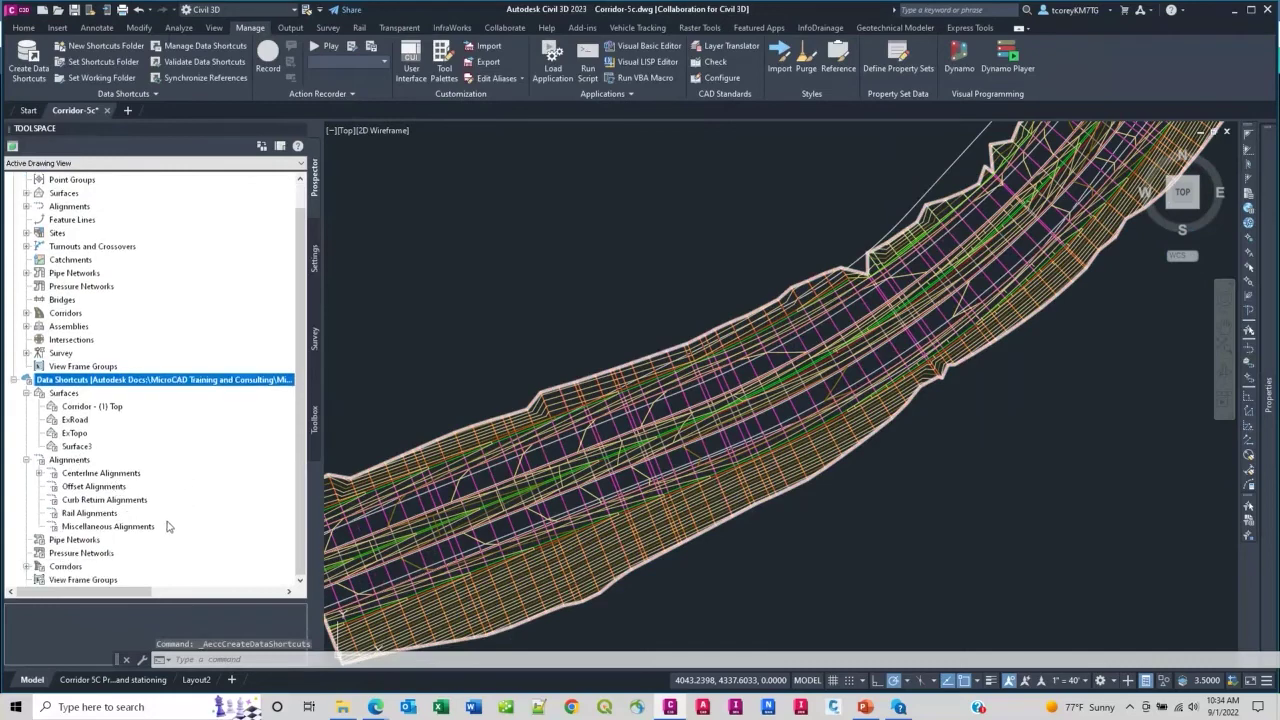
pyautogui.click(52, 567)
pyautogui.doubleClick(52, 567)
pyautogui.click(88, 580)
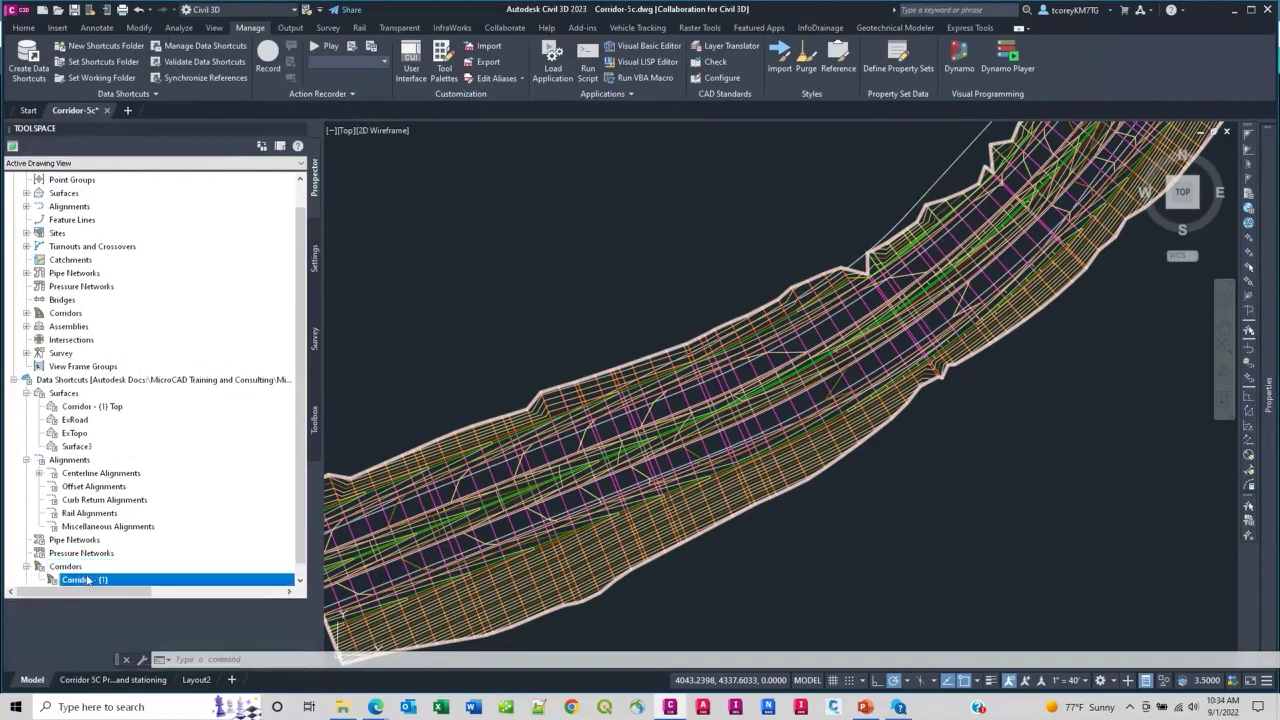
pyautogui.scroll(-1, 110, 576)
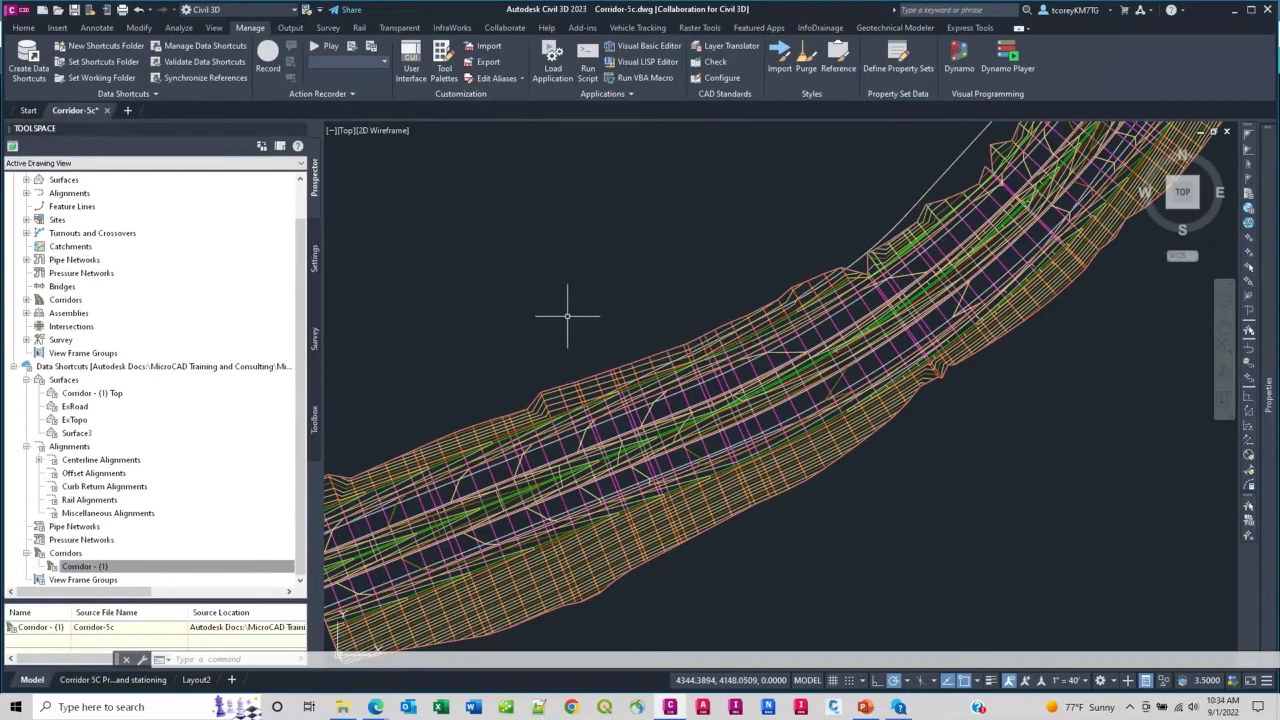
pyautogui.click(126, 111)
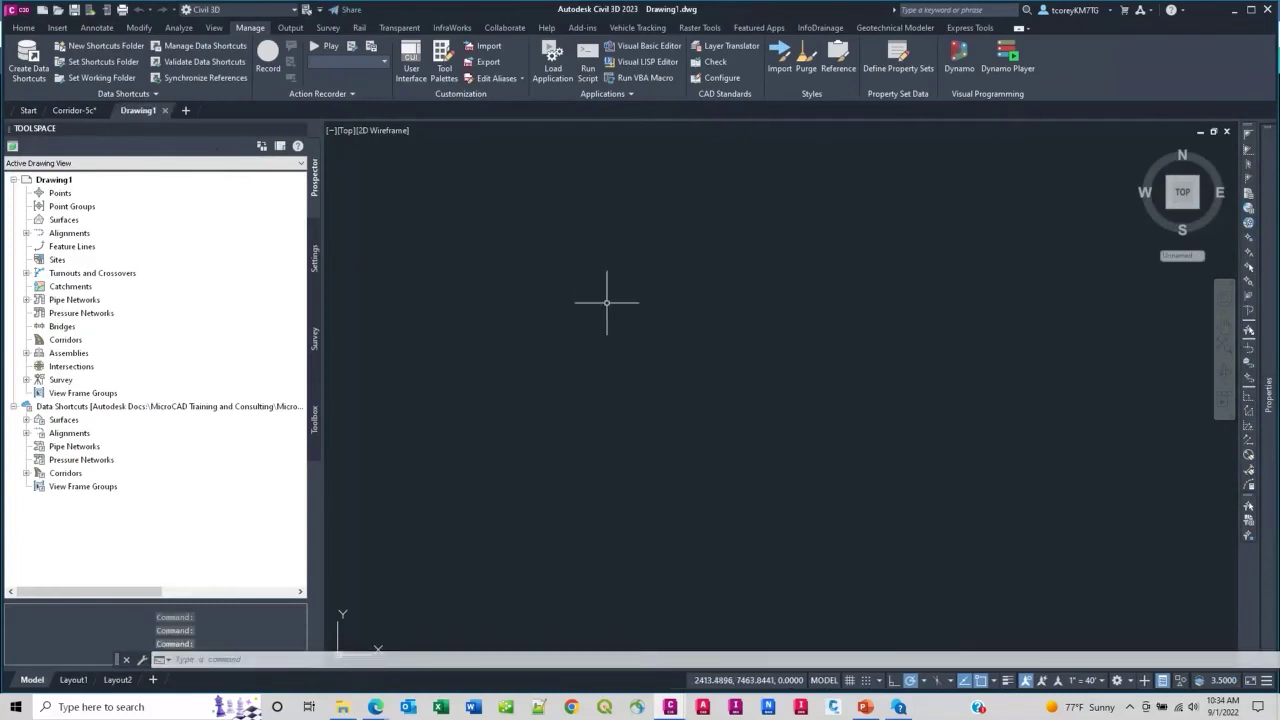
# - Reference the shared Corridor - (1) into Drawing1 with the Basic style on layer C-ROAD-CORR
pyautogui.doubleClick(62, 474)
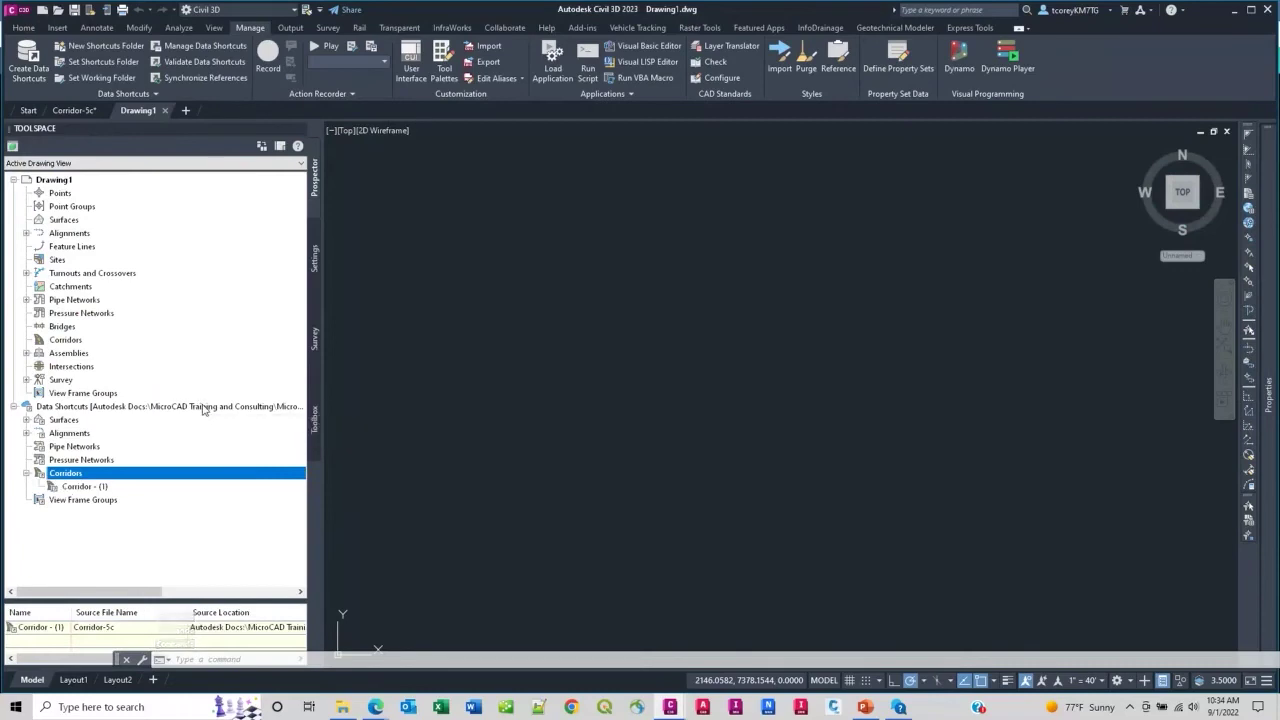
pyautogui.click(75, 487)
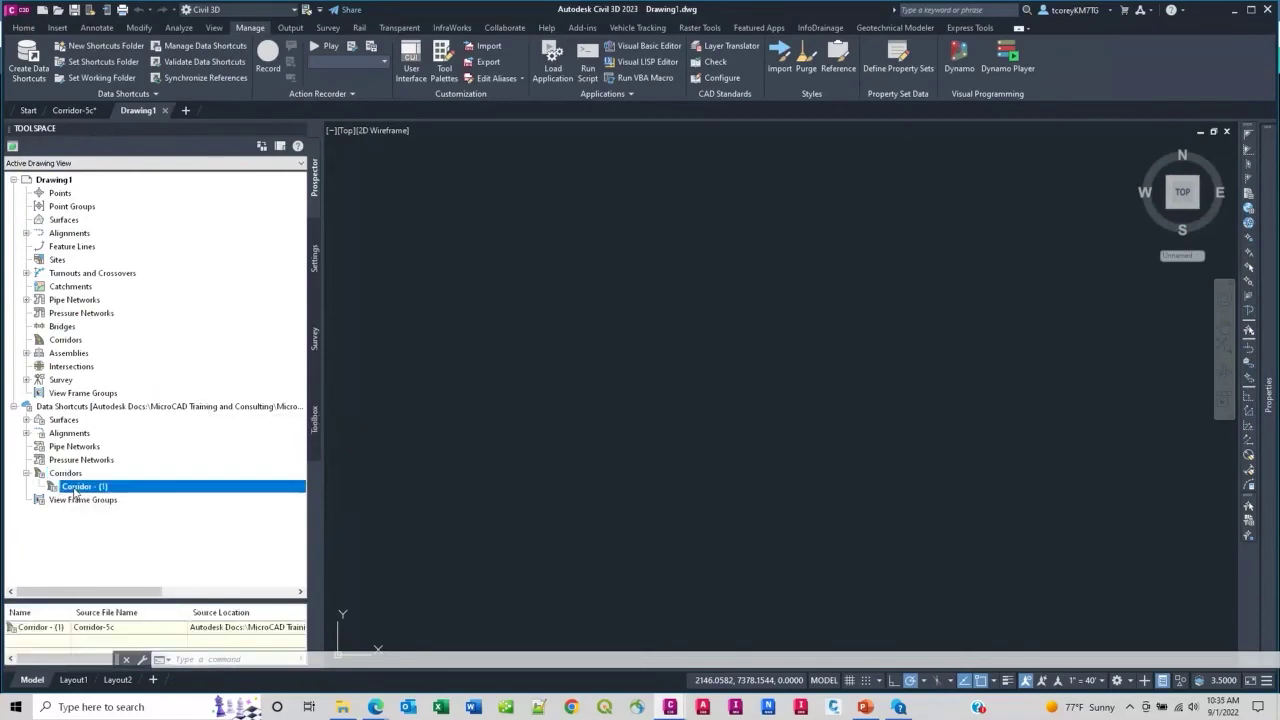
pyautogui.rightClick(75, 490)
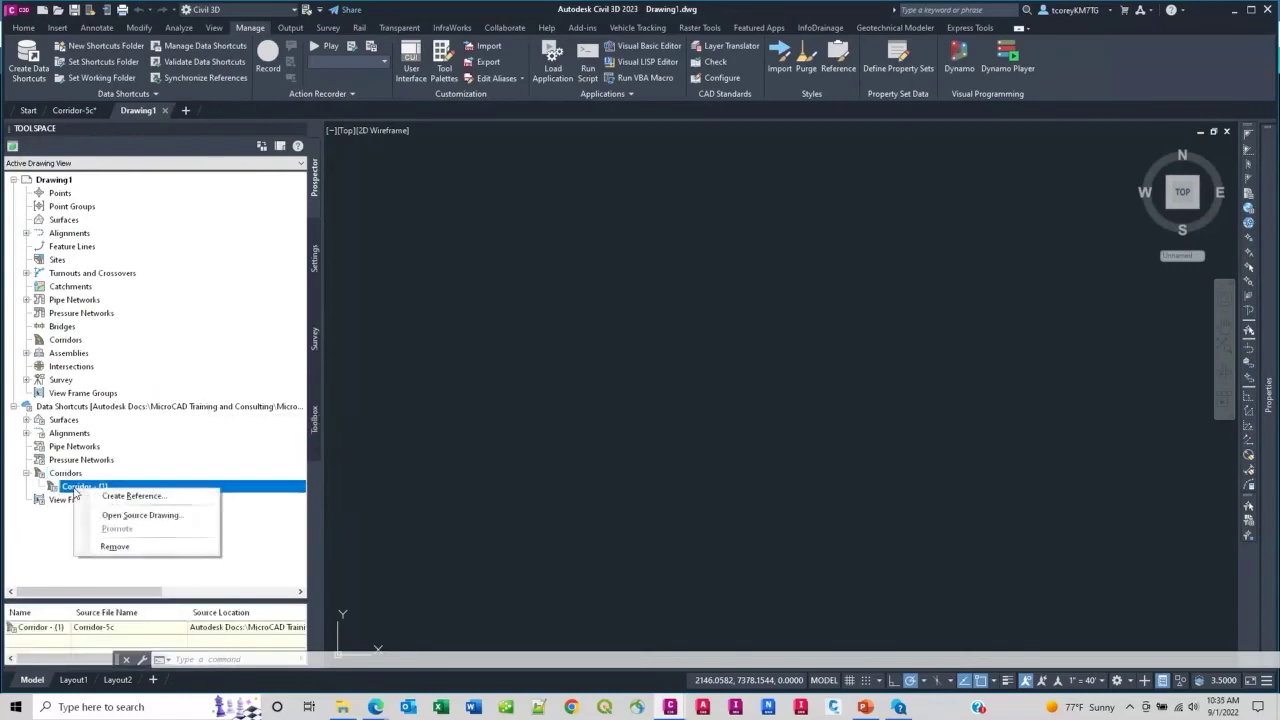
pyautogui.click(133, 496)
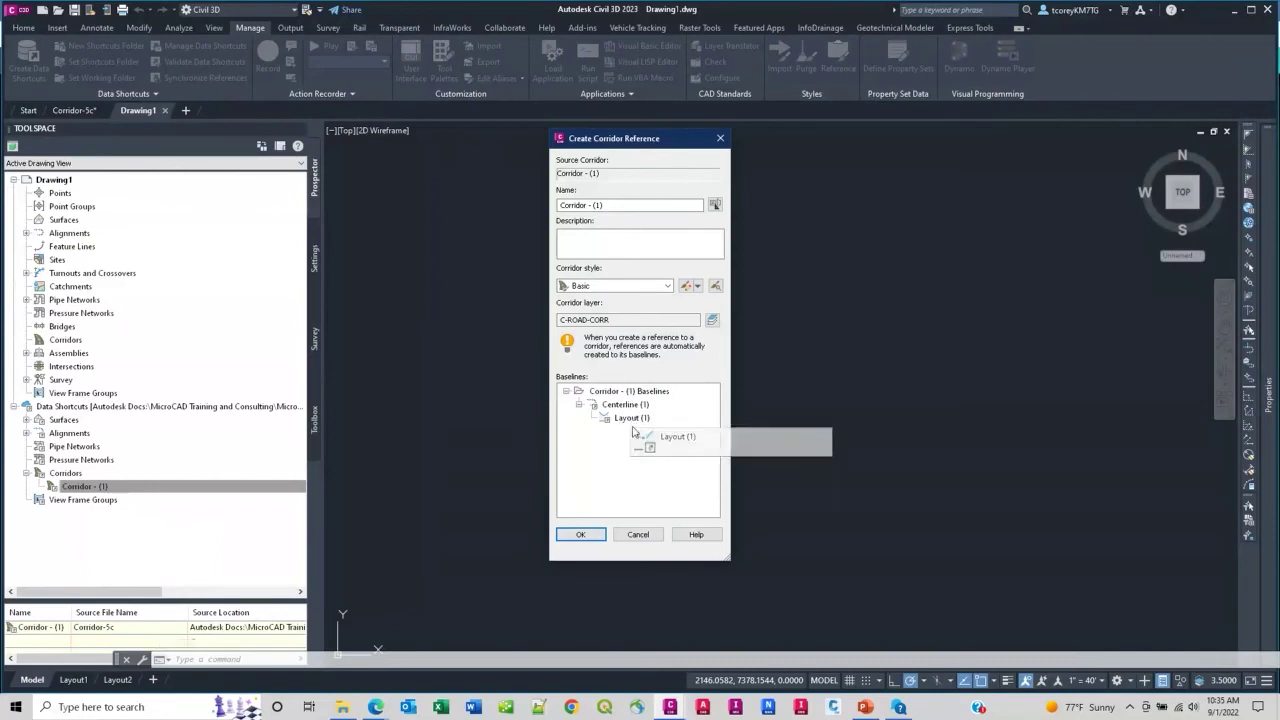
pyautogui.click(580, 534)
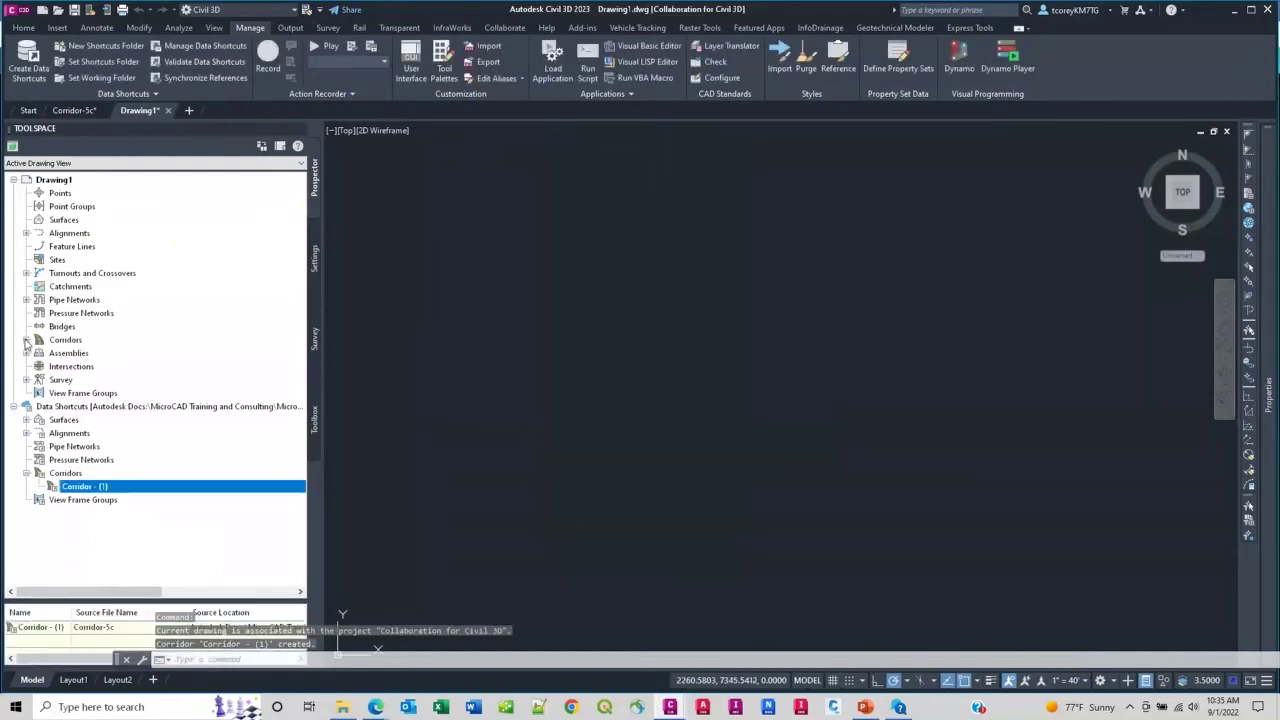
# - Zoom Drawing1 to the referenced Corridor - (1), then bring the PowerPoint deck to front
pyautogui.click(26, 340)
pyautogui.click(110, 354)
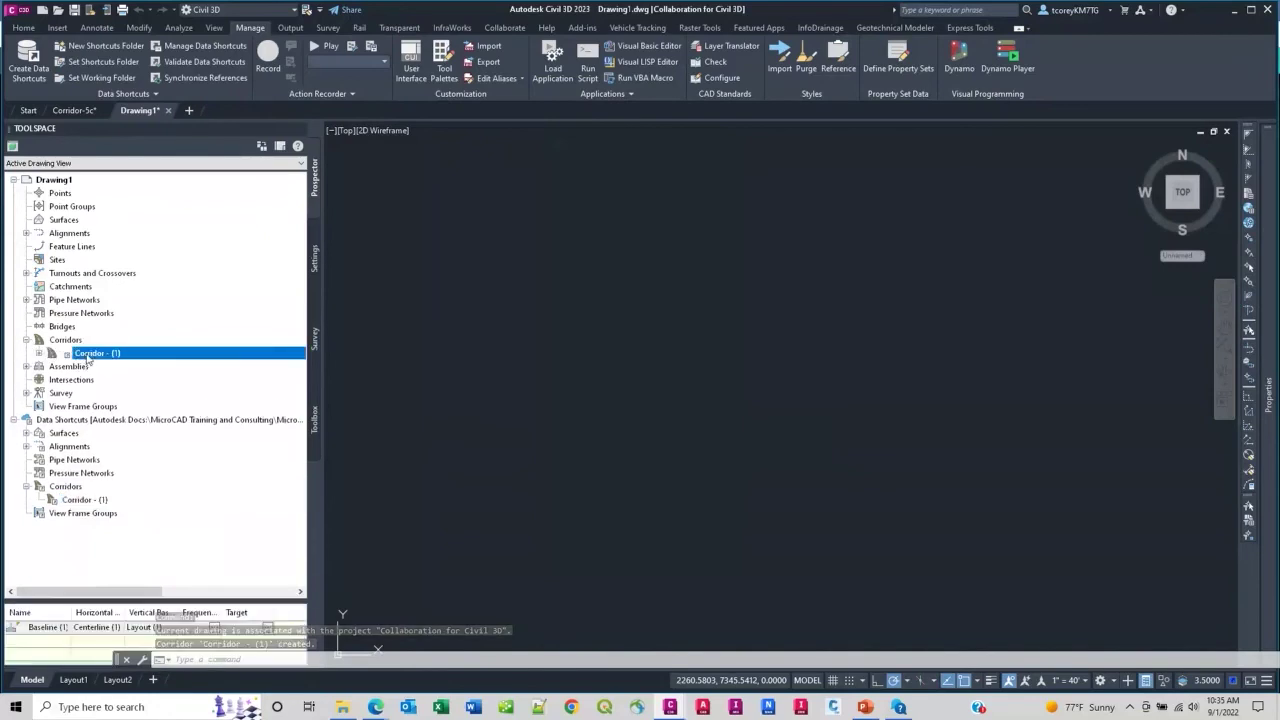
pyautogui.rightClick(113, 354)
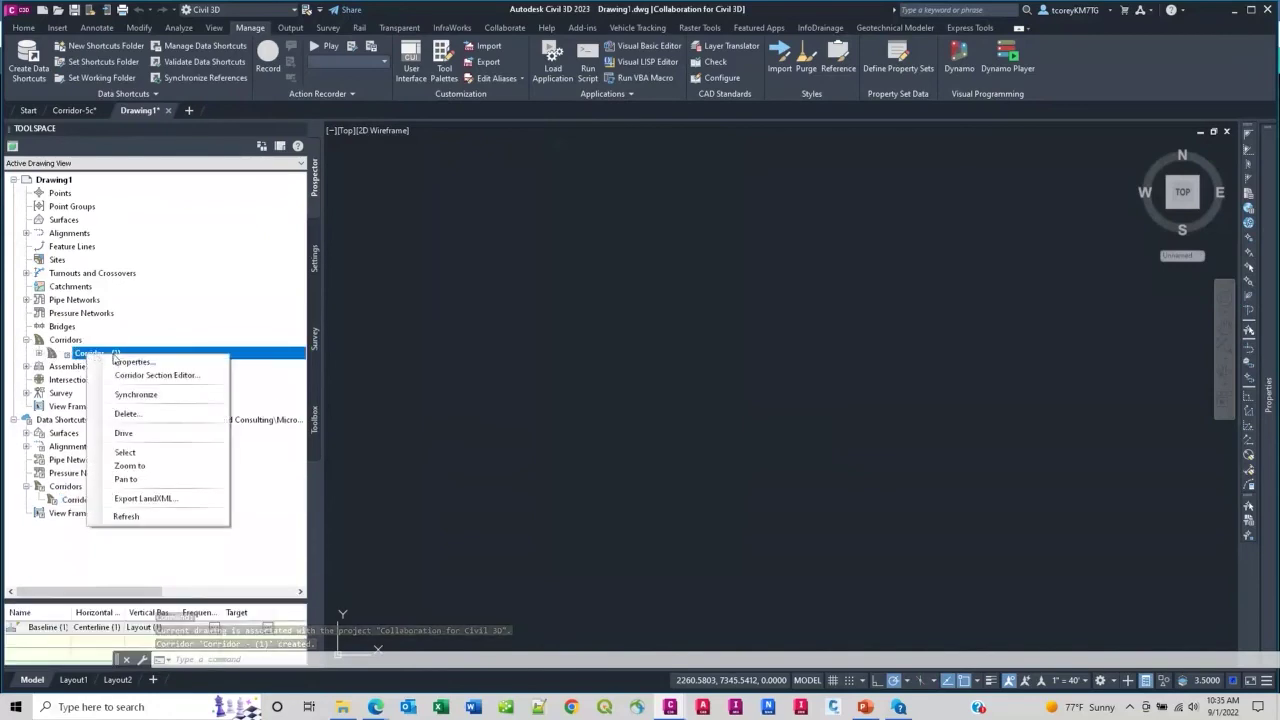
pyautogui.click(129, 466)
pyautogui.scroll(-5, 686, 400)
pyautogui.scroll(3, 650, 372)
pyautogui.scroll(3, 657, 370)
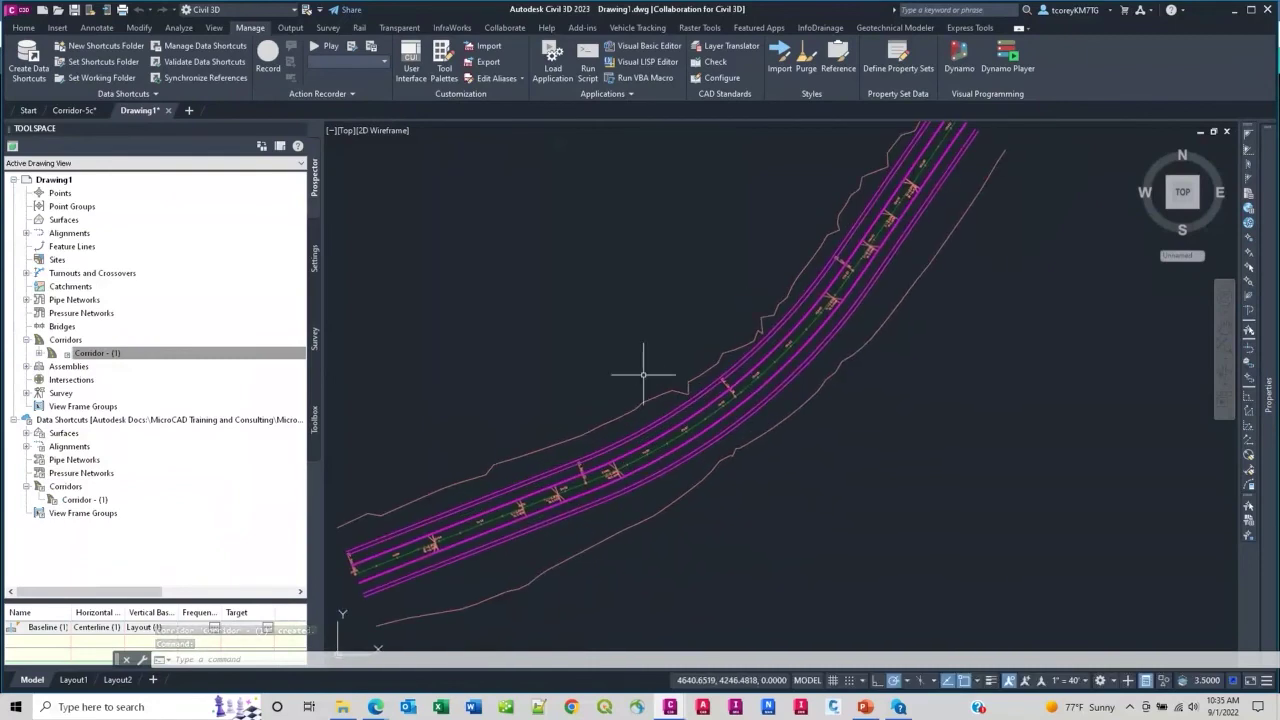
pyautogui.click(653, 432)
pyautogui.scroll(-3, 868, 405)
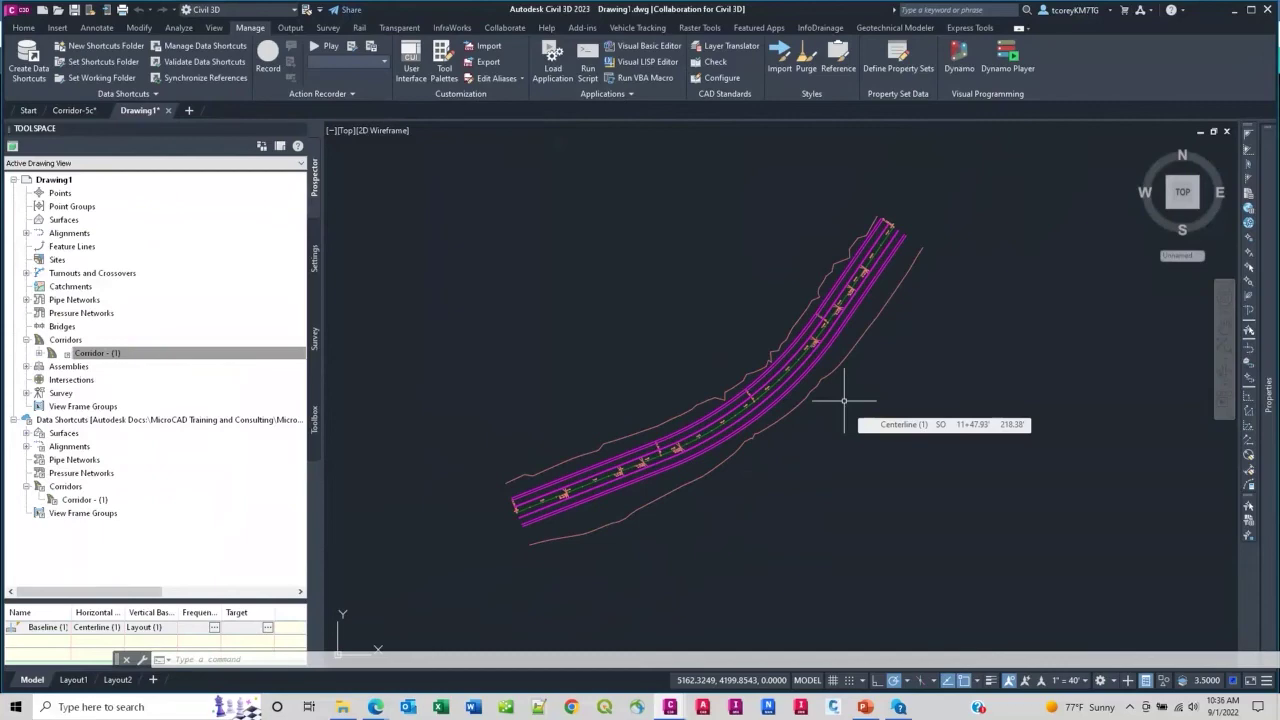
pyautogui.click(864, 708)
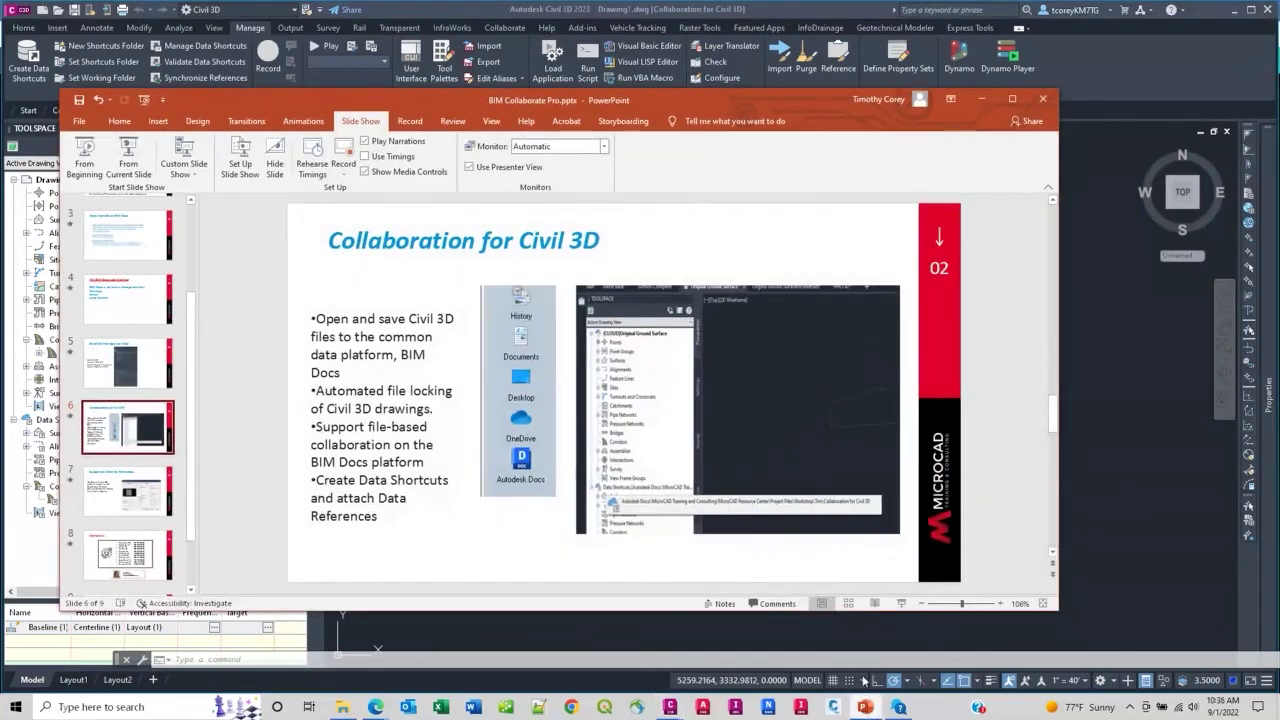
# - Advance from slide 7, Support for External References, to slide 8, Contact Us
pyautogui.click(99, 499)
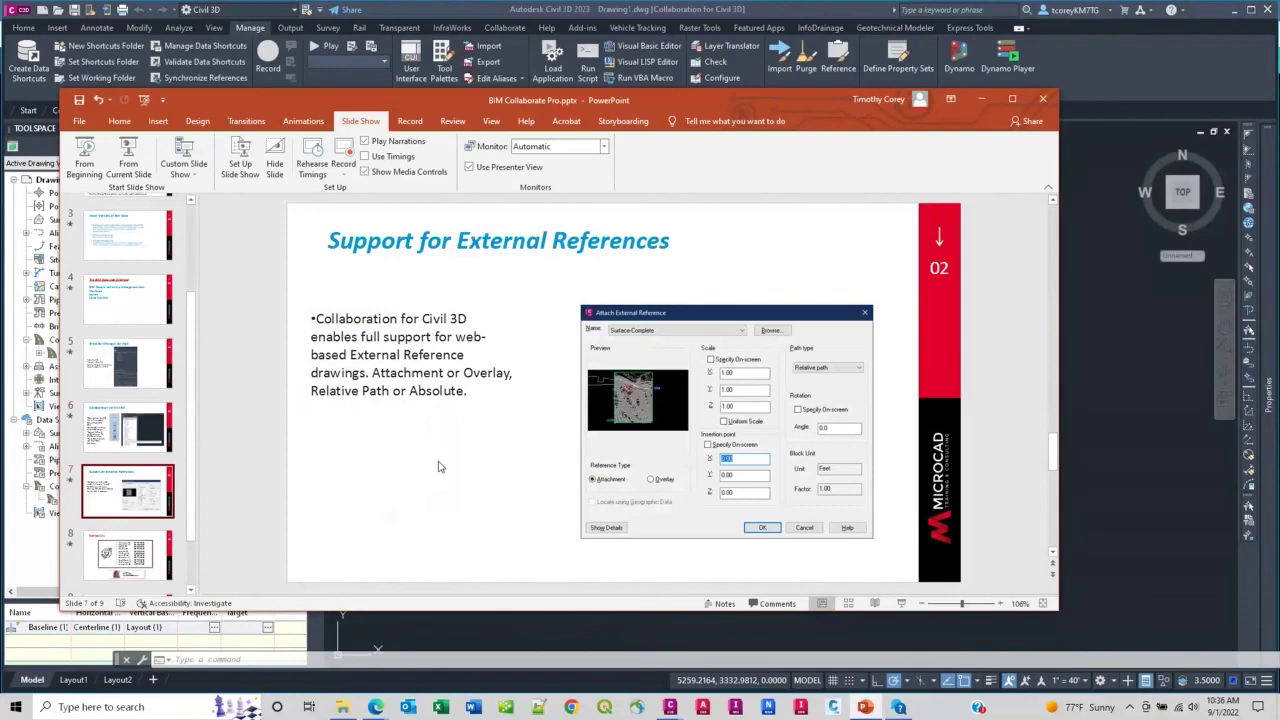
pyautogui.click(125, 555)
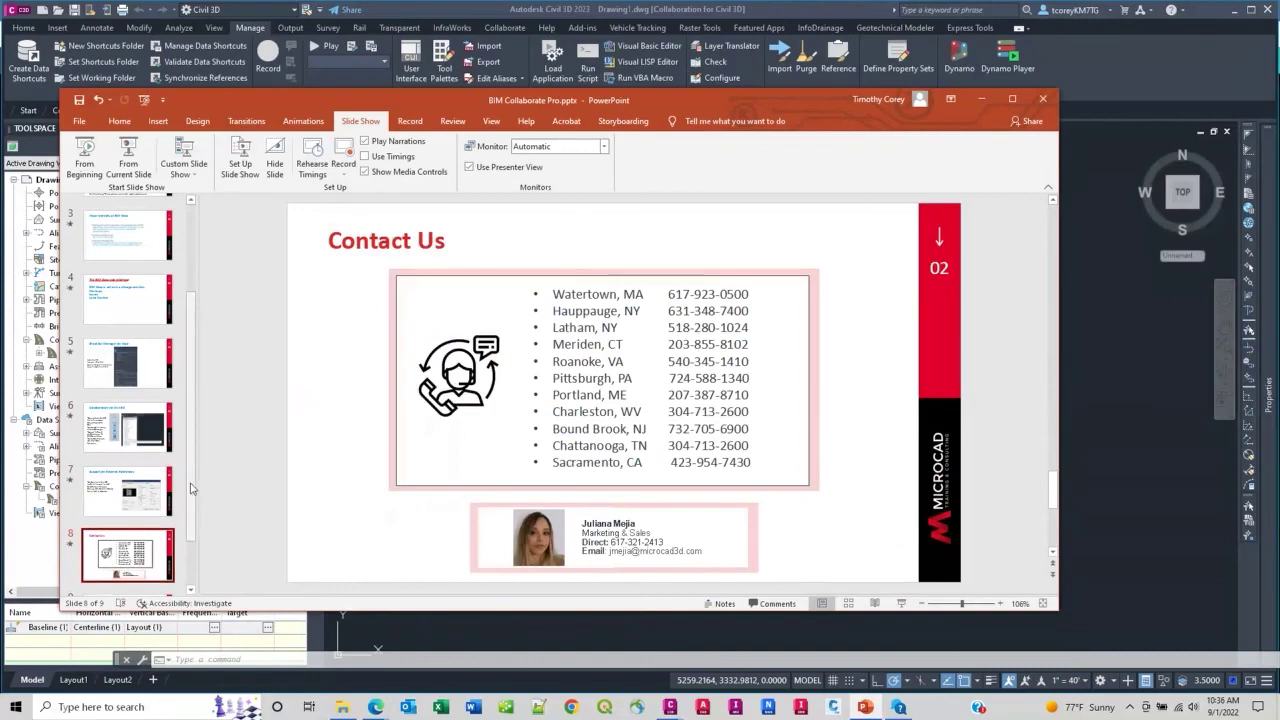
# - Show slide 9, Upcoming Webinars, then close BIM Collaborate Pro.pptx
pyautogui.scroll(-2, 193, 579)
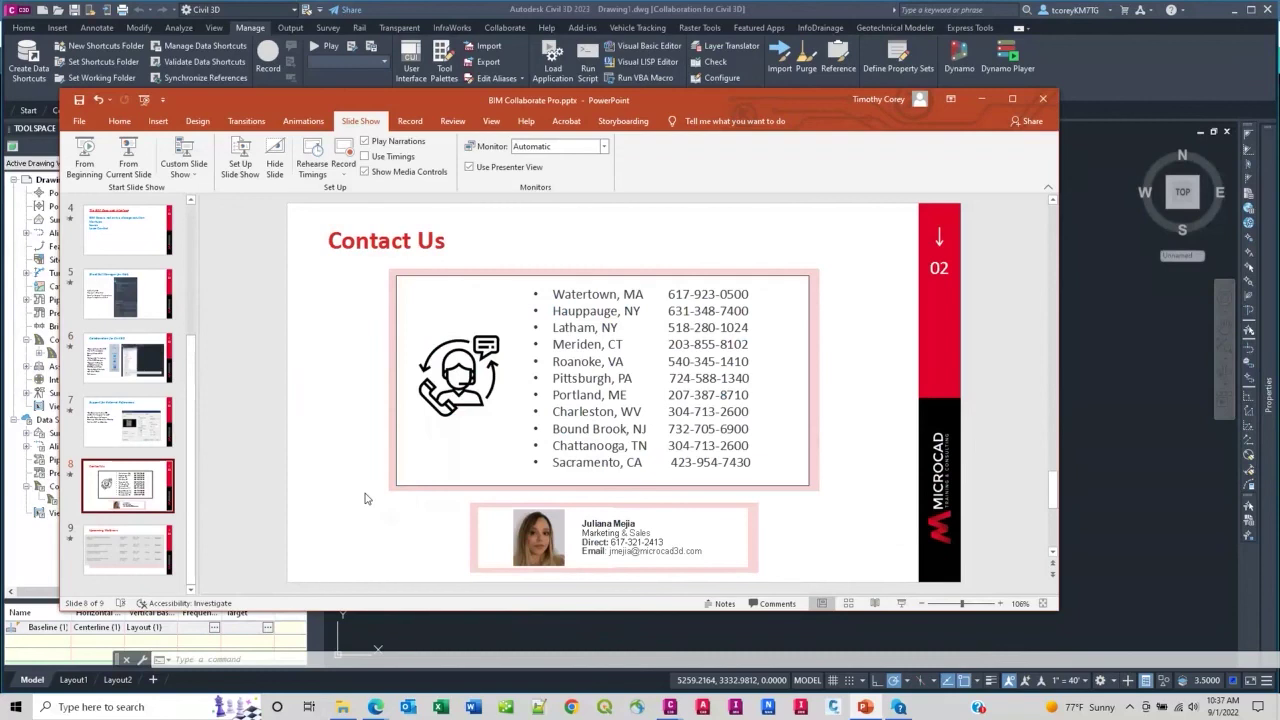
pyautogui.click(113, 550)
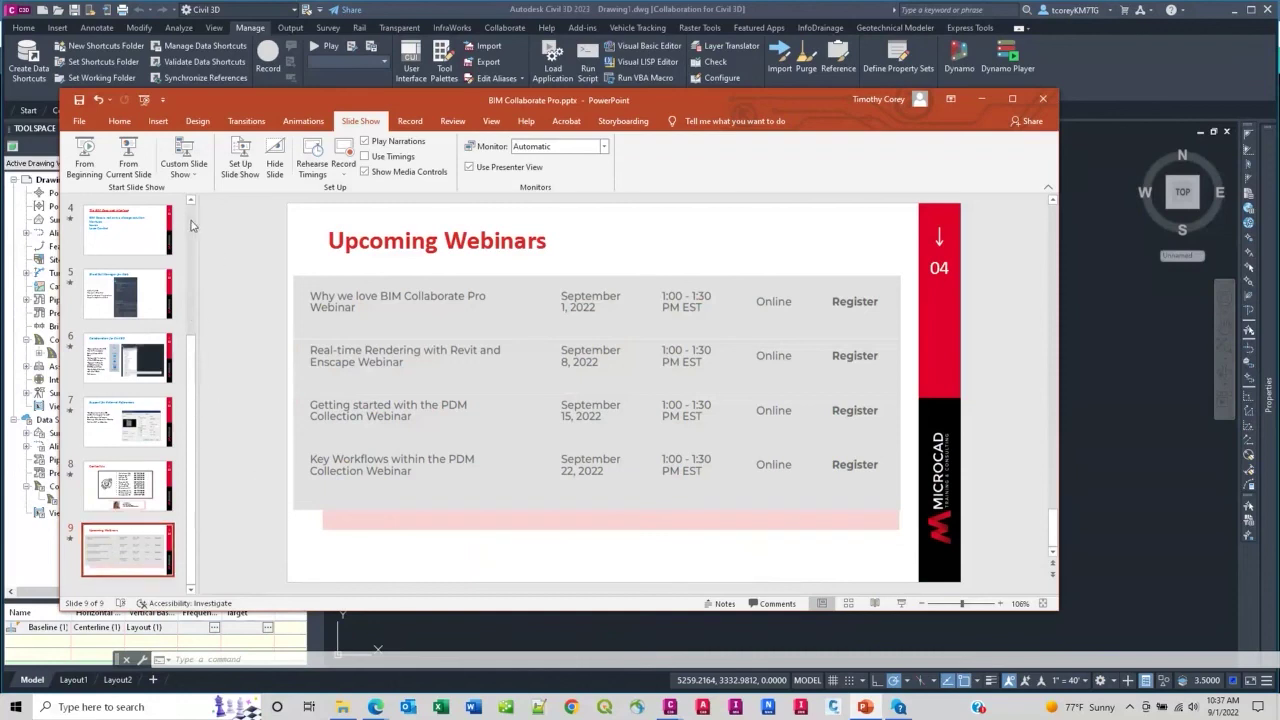
pyautogui.scroll(3, 192, 225)
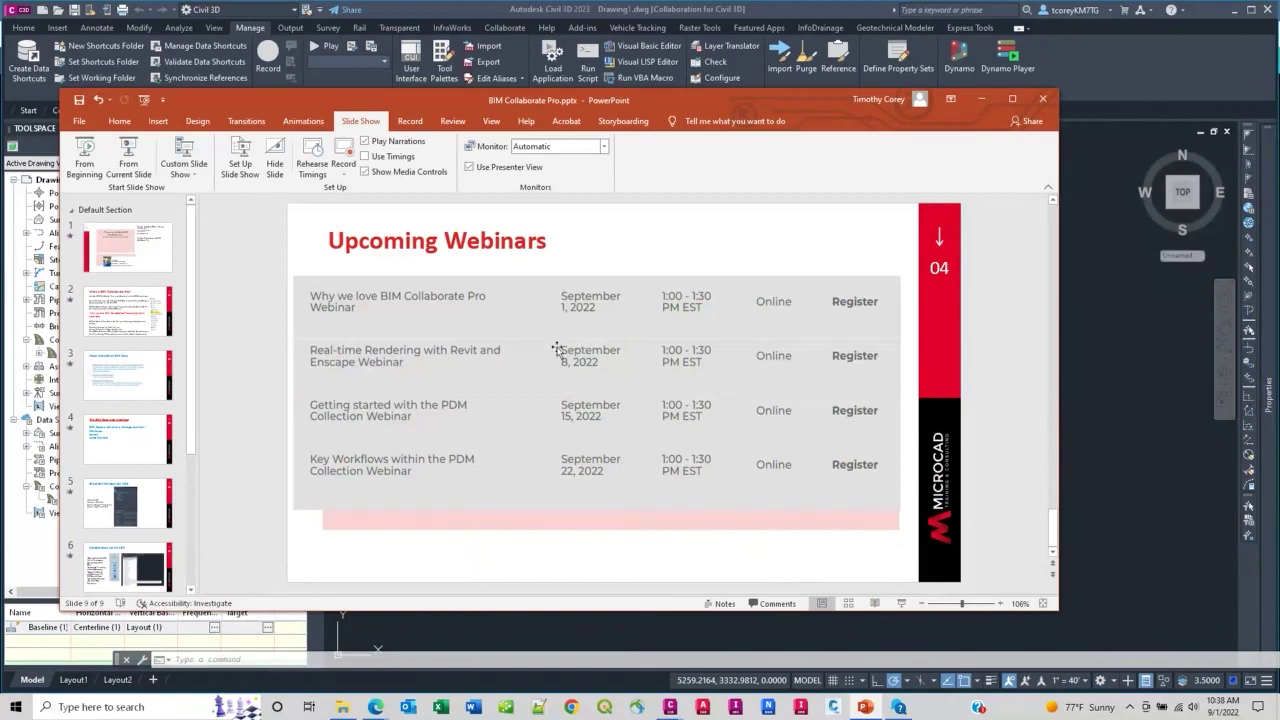
pyautogui.click(1043, 102)
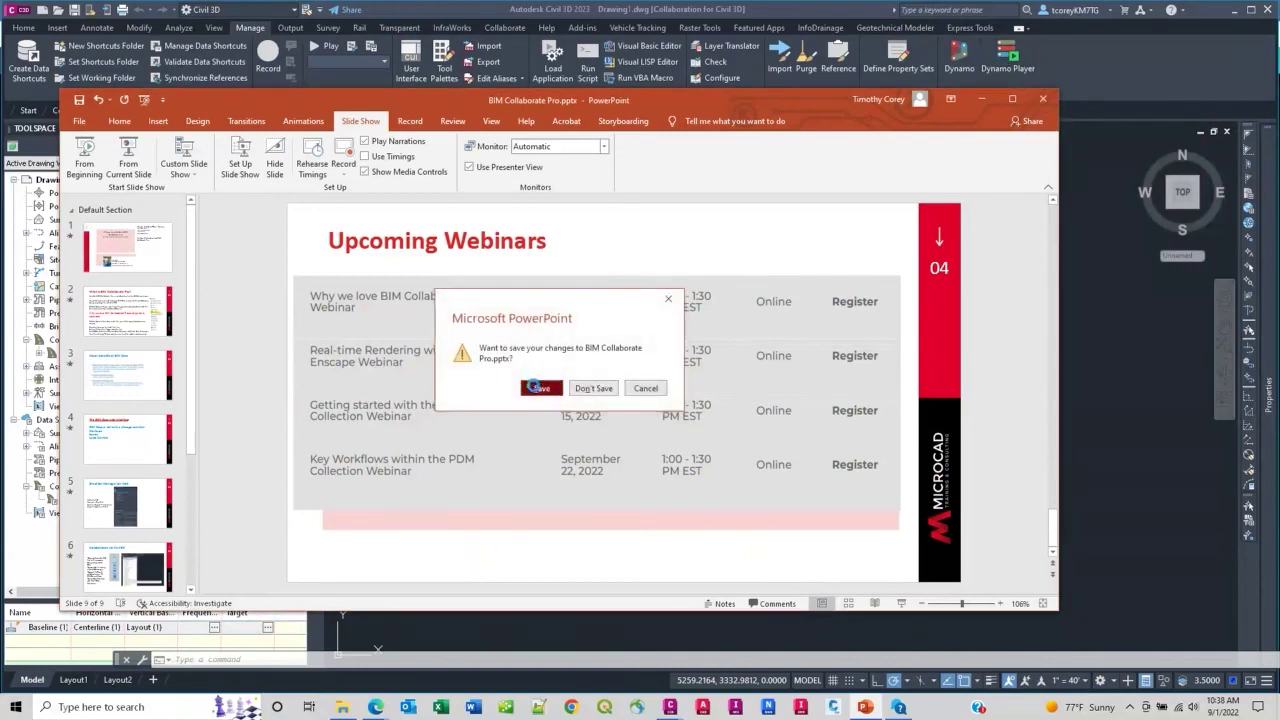
# - Save the deck, close the Get Help window, and pan the corridor toward the upper right
pyautogui.click(536, 389)
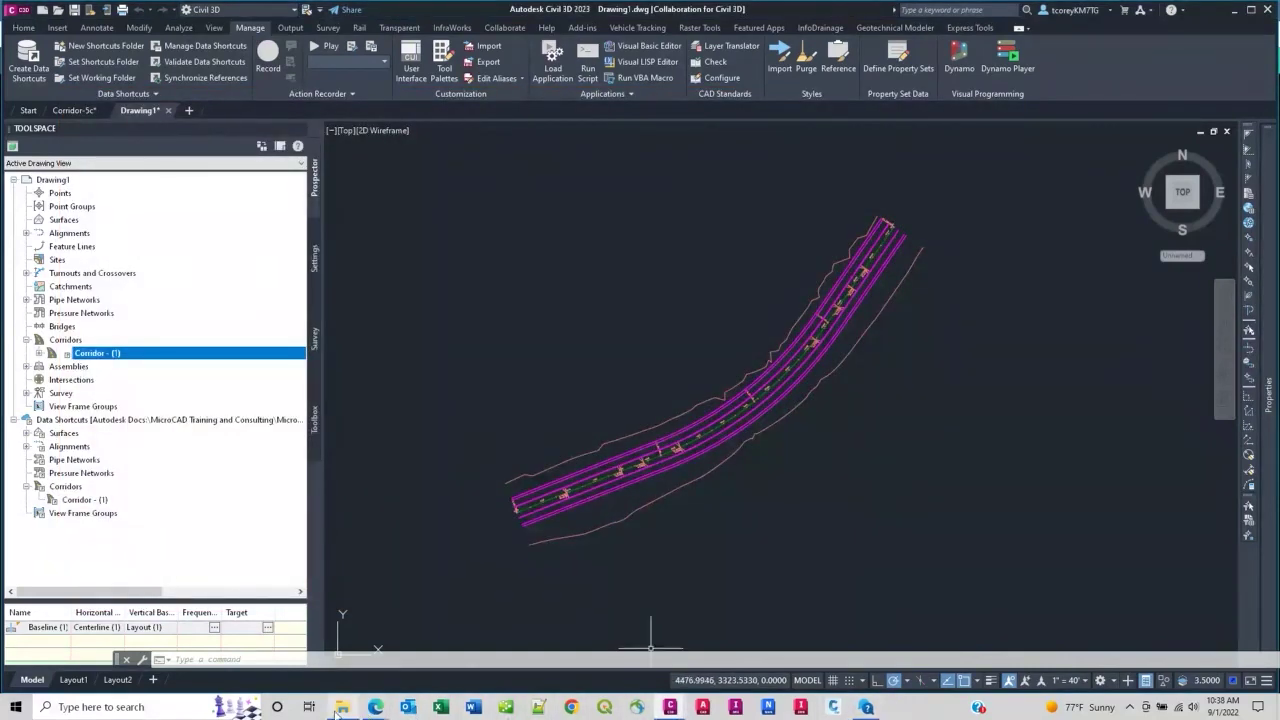
pyautogui.moveTo(868, 708)
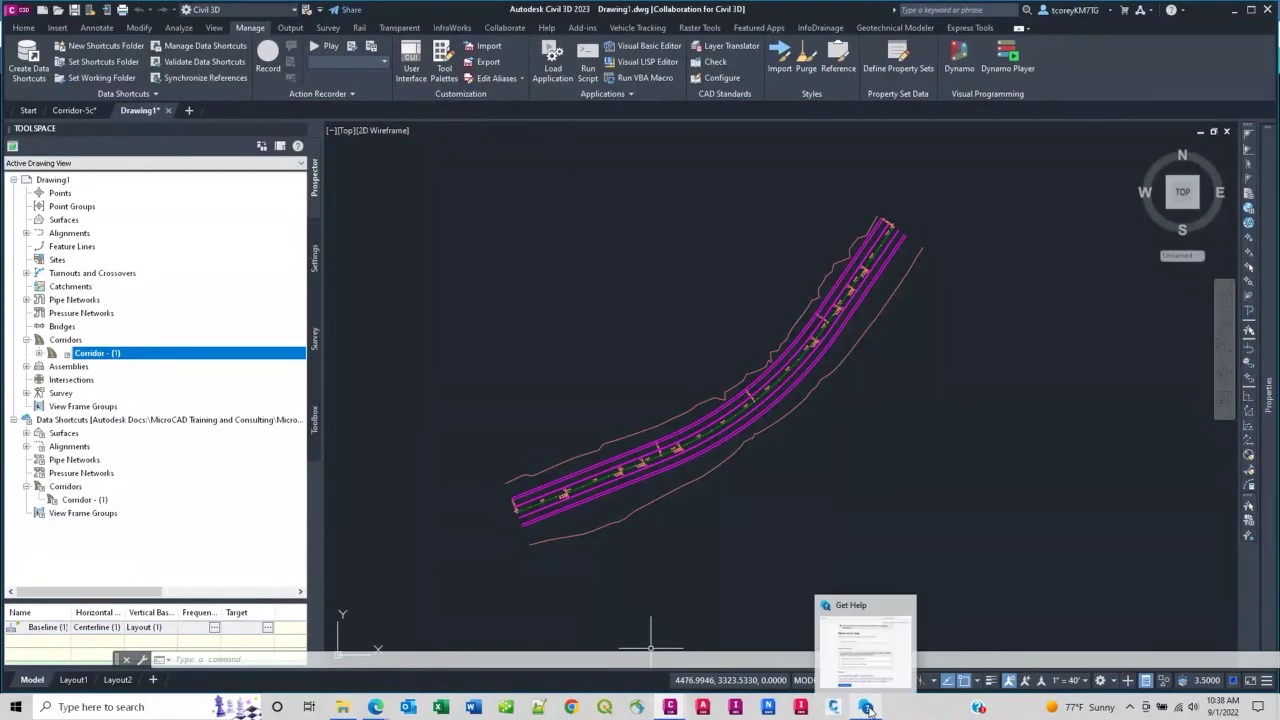
pyautogui.click(868, 708)
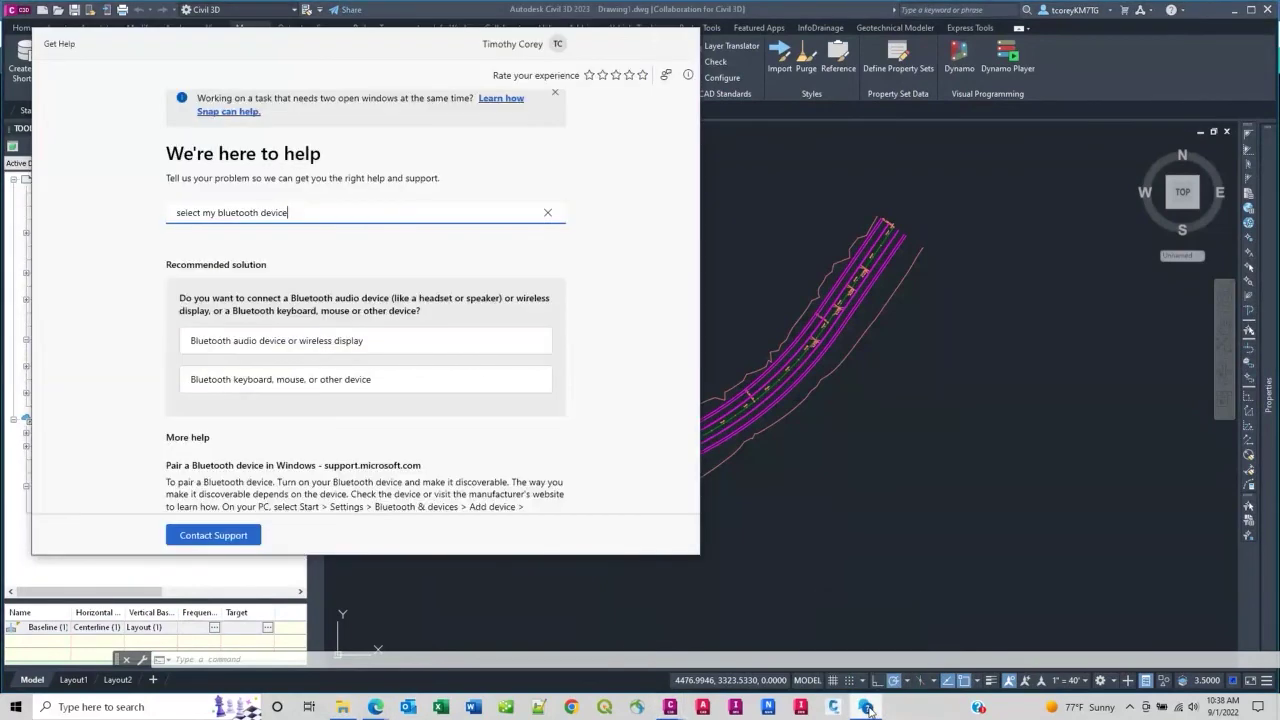
pyautogui.click(680, 41)
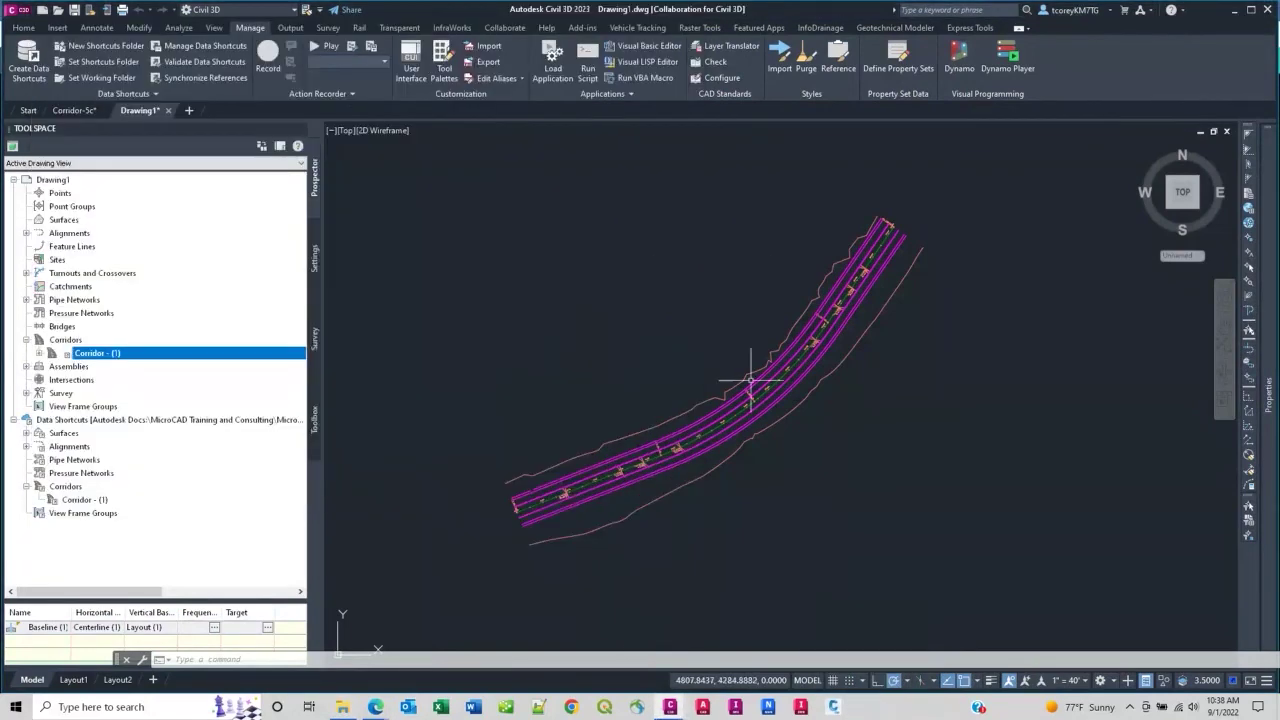
pyautogui.moveTo(715, 400)
pyautogui.mouseDown(button='middle')
pyautogui.moveTo(790, 425)
pyautogui.moveTo(800, 385)
pyautogui.mouseUp(button='middle')
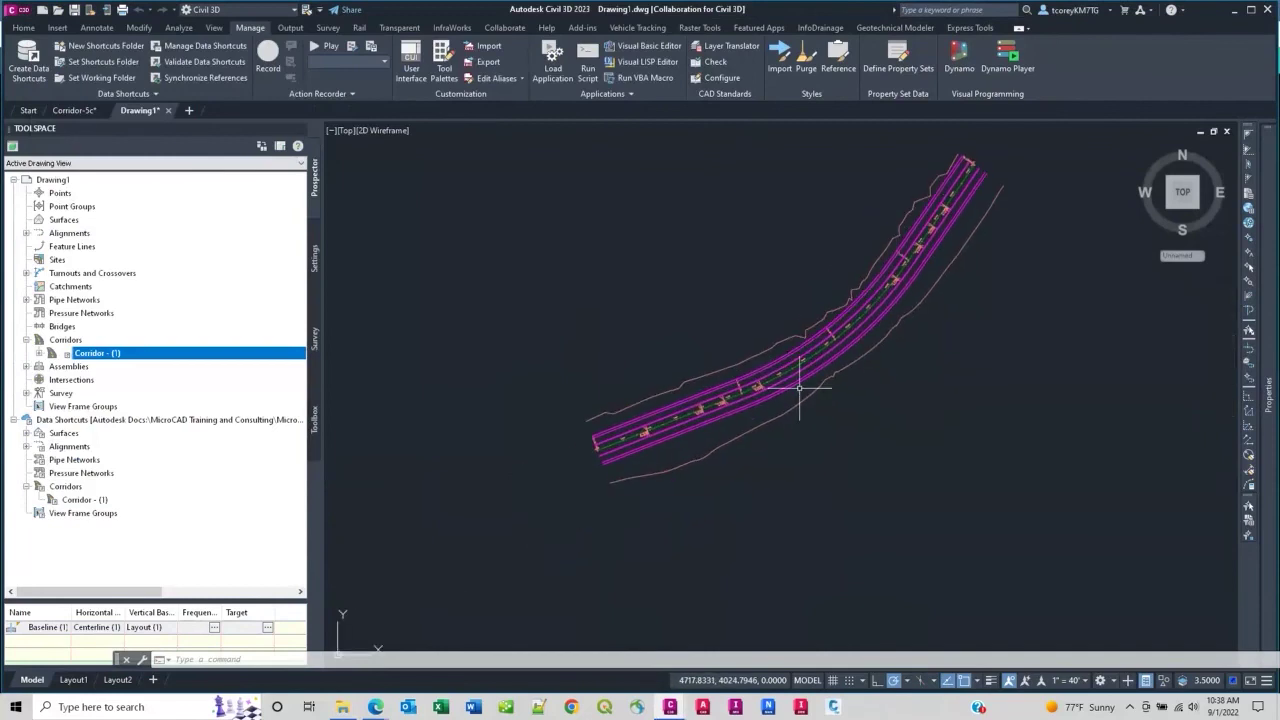